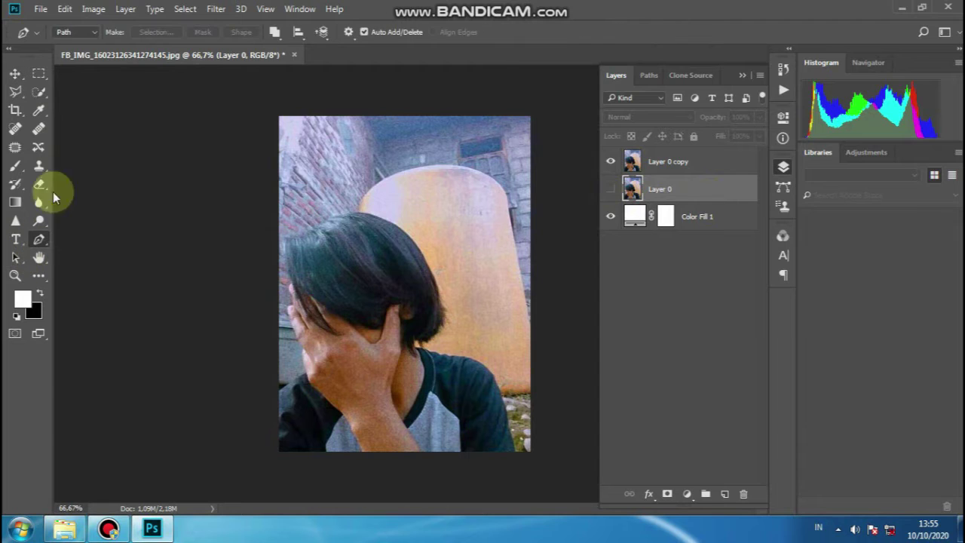
# - Set the Pen tool to Shape mode and choose dark grey 333333 as the foreground colour
pyautogui.click(78, 48)
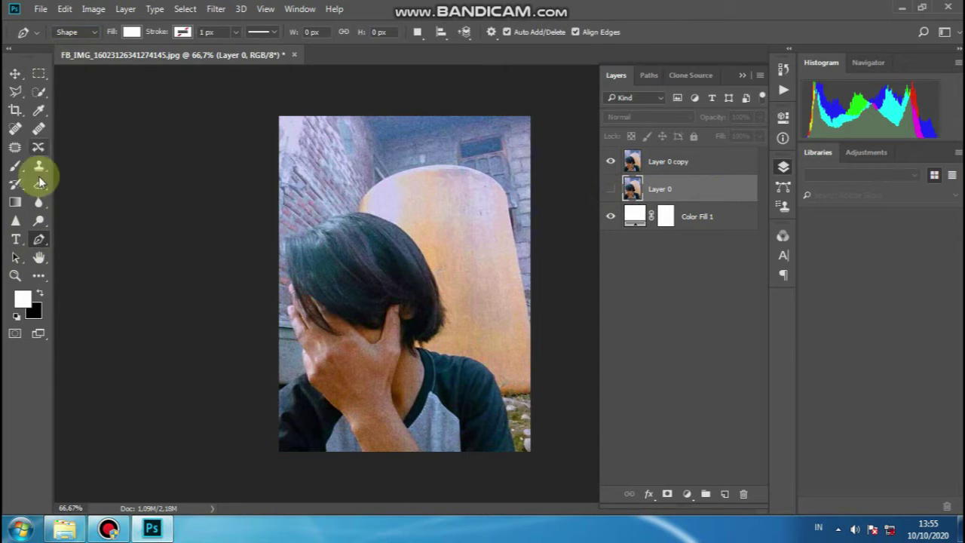
pyautogui.click(22, 298)
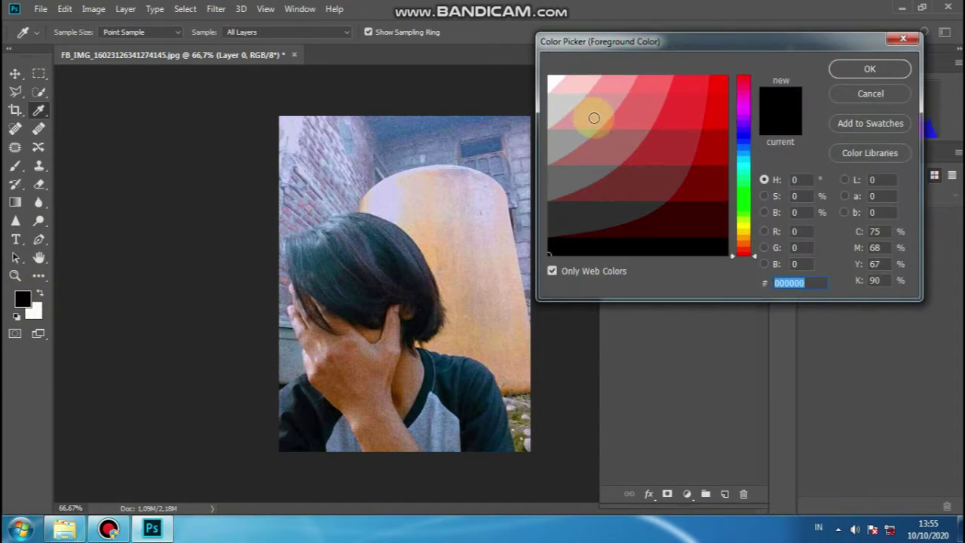
pyautogui.click(570, 217)
pyautogui.click(857, 72)
# - Start a pen shape above Layer 0 at the tip of the long front strand, tracing the front edge and crown of the hair
pyautogui.hotkey('ctrl', '+')
pyautogui.hotkey('ctrl', '+')
pyautogui.hotkey('ctrl', '+')
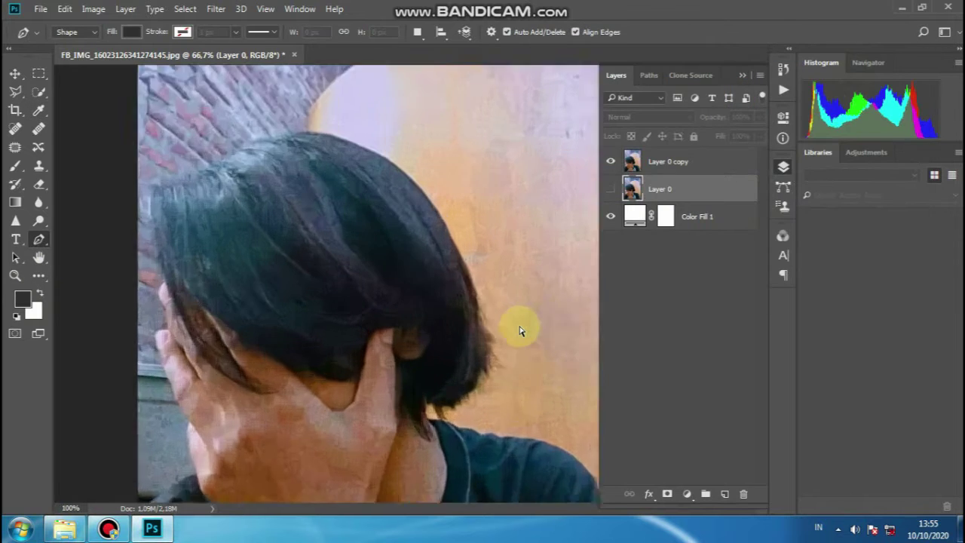
pyautogui.hotkey('ctrl', '-')
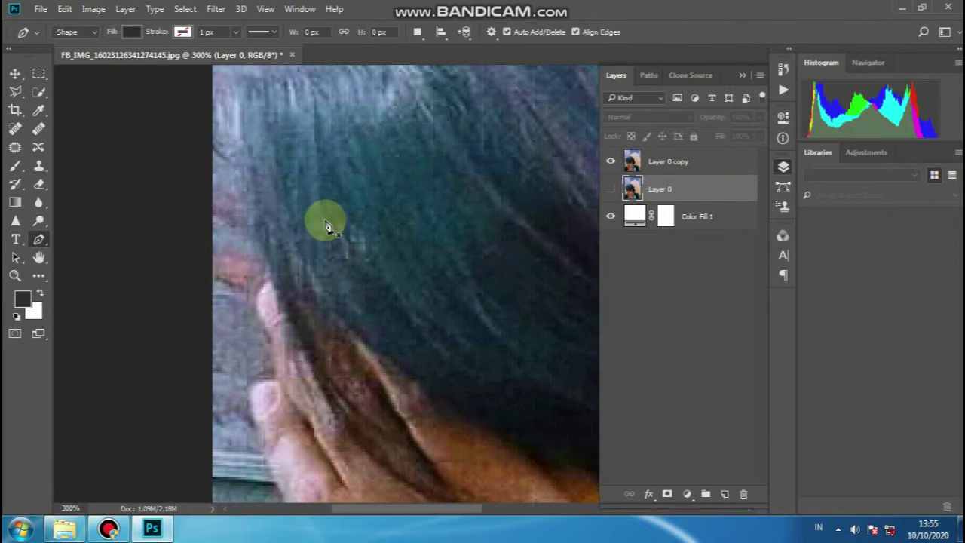
pyautogui.hotkey('ctrl', '-')
pyautogui.hotkey('ctrl', '-')
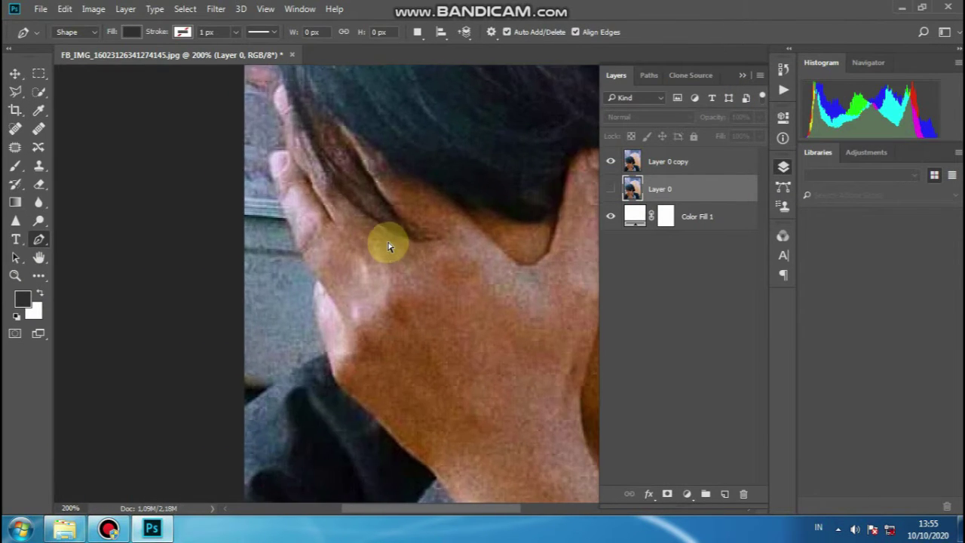
pyautogui.hotkey('ctrl', '+')
pyautogui.scroll(3, 386, 234)
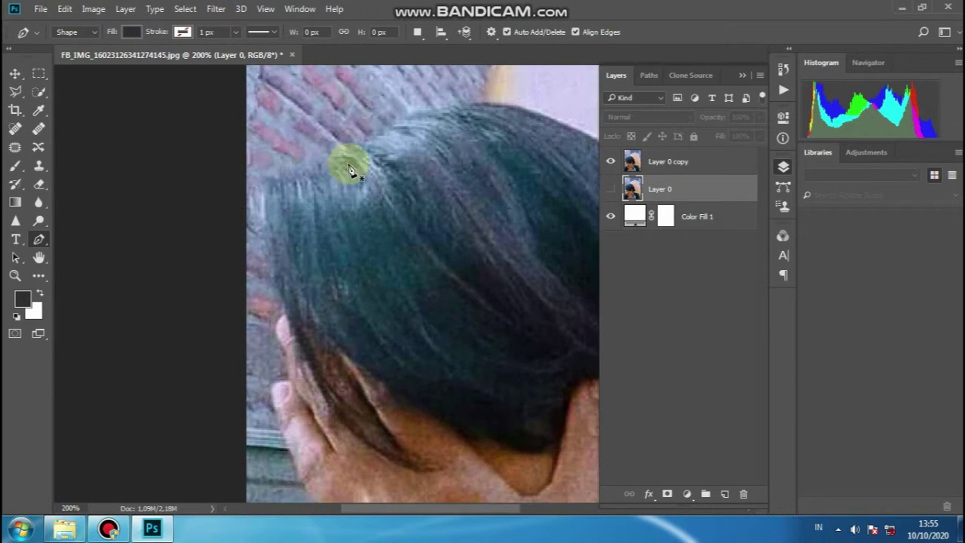
pyautogui.scroll(-3, 326, 223)
pyautogui.click(421, 337)
pyautogui.moveTo(290, 171); pyautogui.dragTo(254, 76)
pyautogui.scroll(1, 296, 210)
pyautogui.scroll(2, 291, 200)
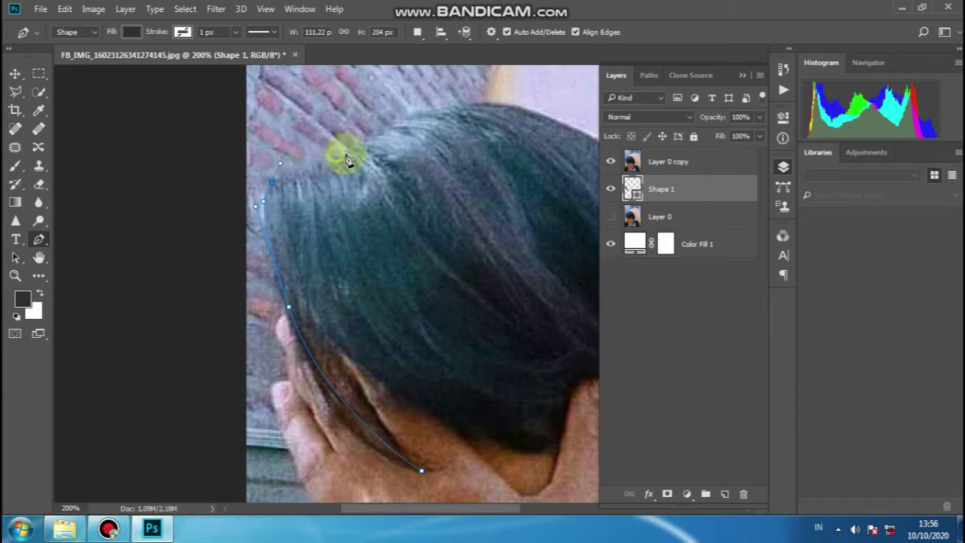
pyautogui.hscroll(1, 376, 147)
pyautogui.scroll(1, 374, 143)
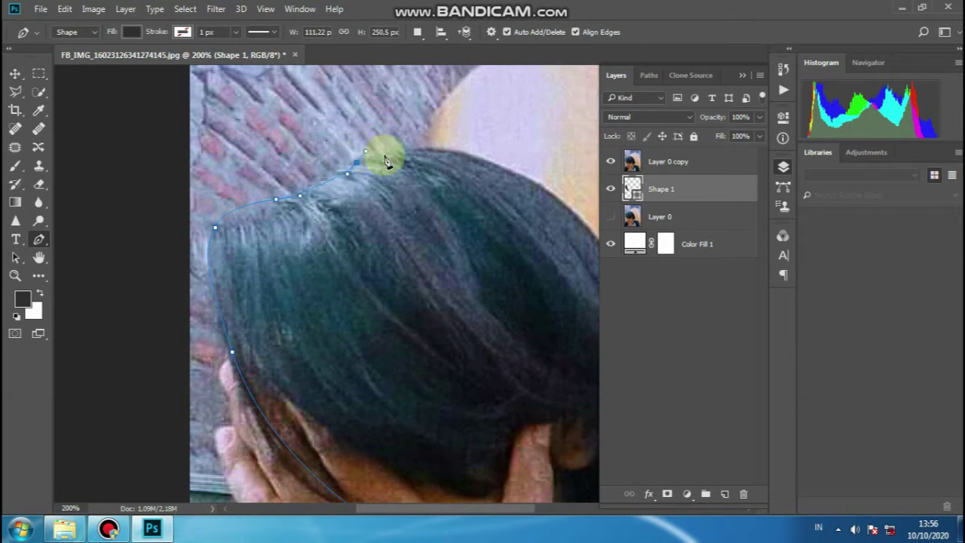
pyautogui.hscroll(2, 521, 177)
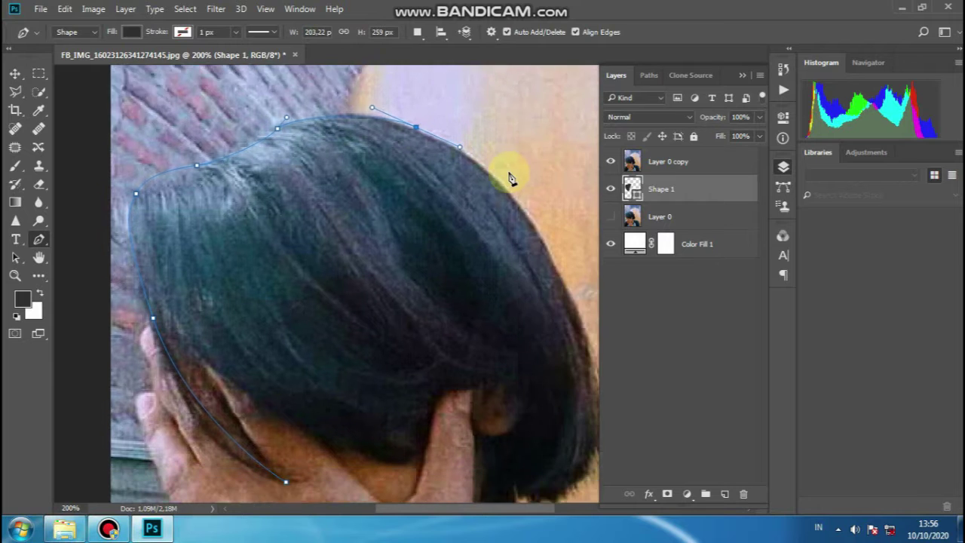
# - Continue the hair outline down the back of the head to the nape, including the pointed strands at the neck
pyautogui.scroll(-2, 505, 196)
pyautogui.scroll(-2, 519, 223)
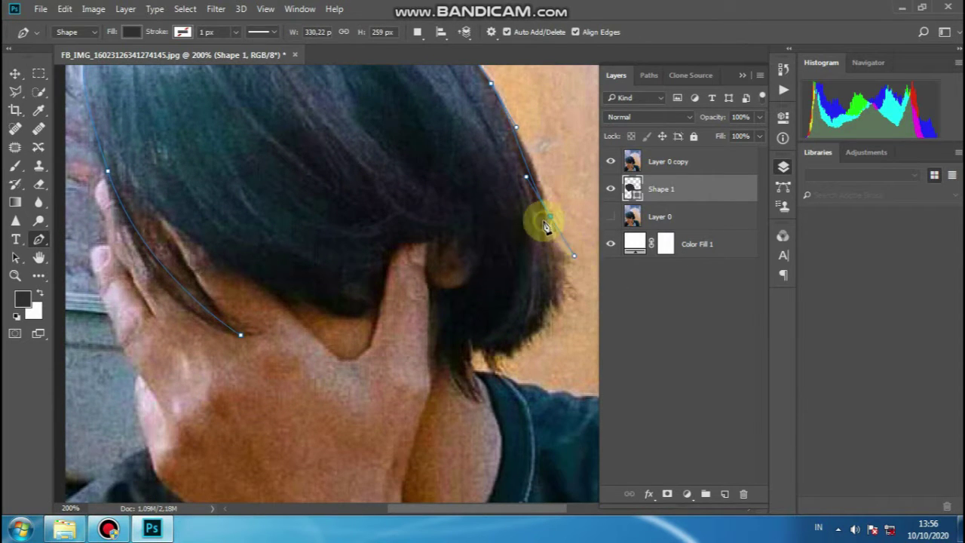
pyautogui.click(559, 296)
pyautogui.scroll(-1, 545, 337)
pyautogui.moveTo(468, 320); pyautogui.dragTo(433, 312)
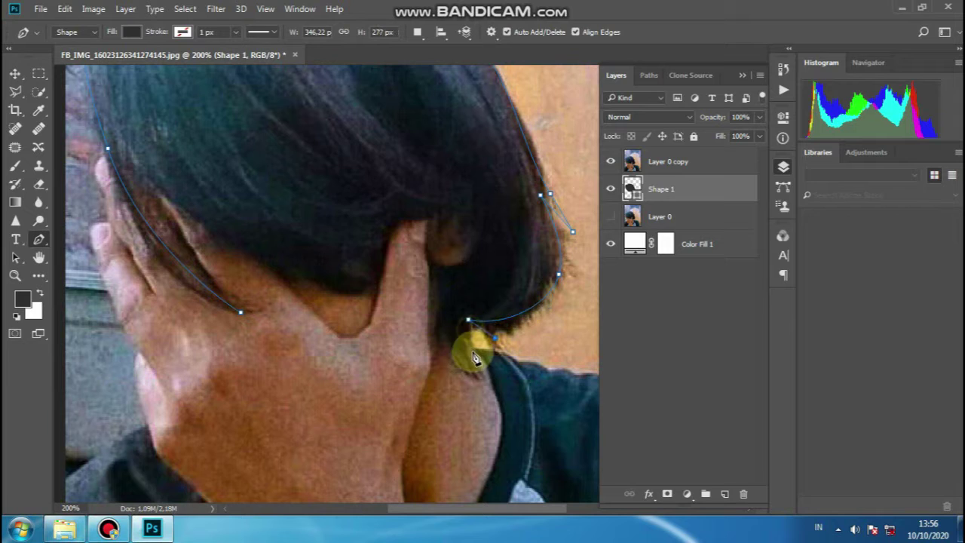
pyautogui.moveTo(474, 373); pyautogui.dragTo(438, 291)
pyautogui.scroll(1, 482, 292)
pyautogui.hotkey('ctrl', 'alt', 'z')
pyautogui.hotkey('ctrl', 'alt', 'z')
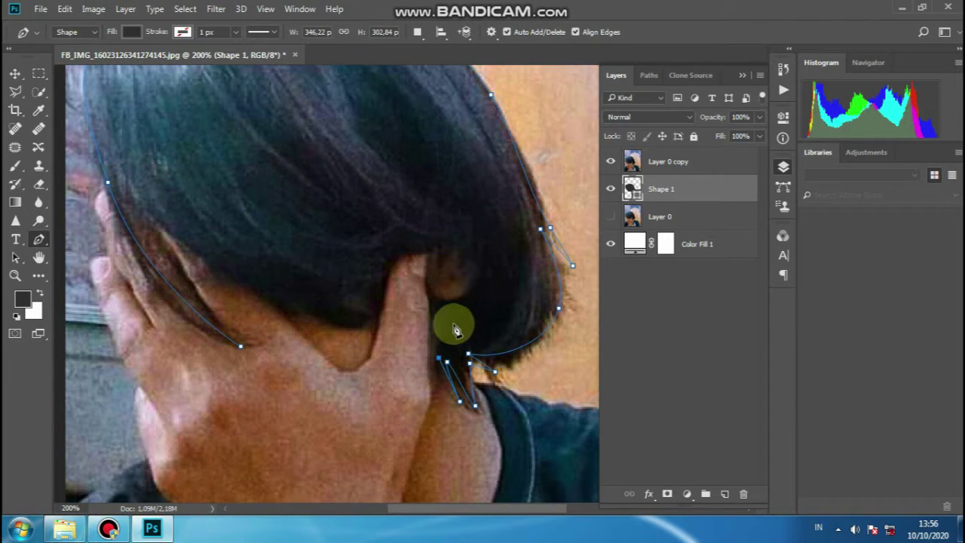
# - Trace the hair outline around the ear and along the raised fingertip to the lower edge of the fringe
pyautogui.click(430, 282)
pyautogui.moveTo(470, 270); pyautogui.dragTo(470, 230)
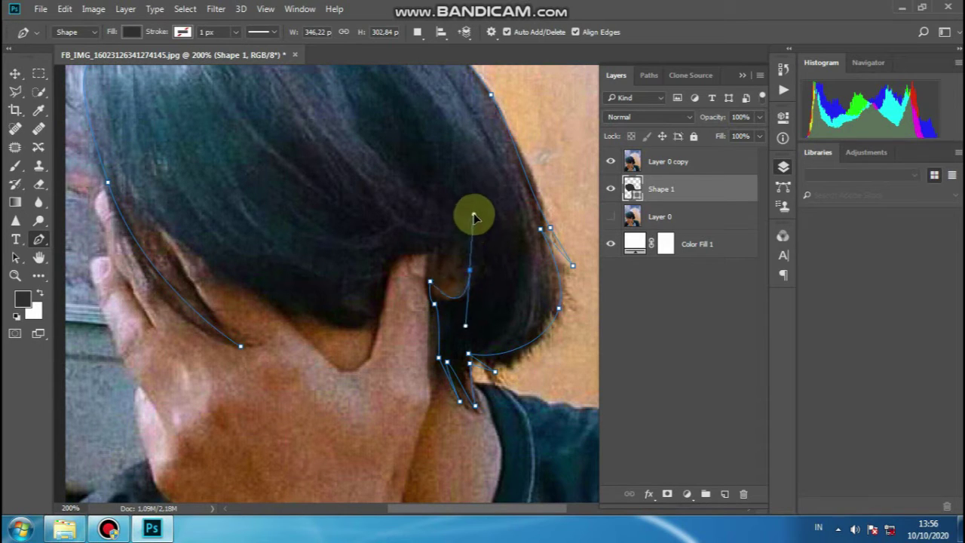
pyautogui.hotkey('ctrl', 'alt', 'z')
pyautogui.moveTo(449, 298); pyautogui.dragTo(470, 298)
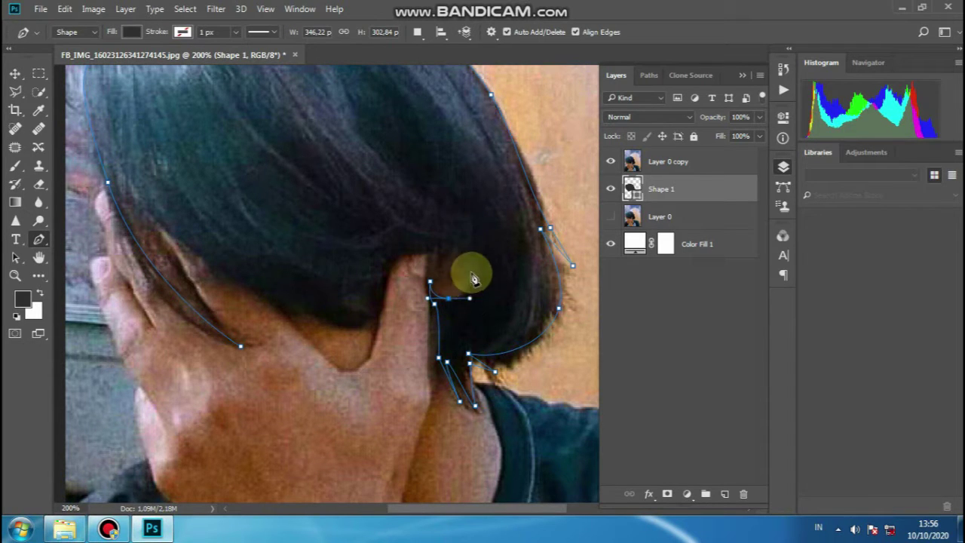
pyautogui.click(413, 258)
pyautogui.moveTo(374, 353); pyautogui.dragTo(374, 354)
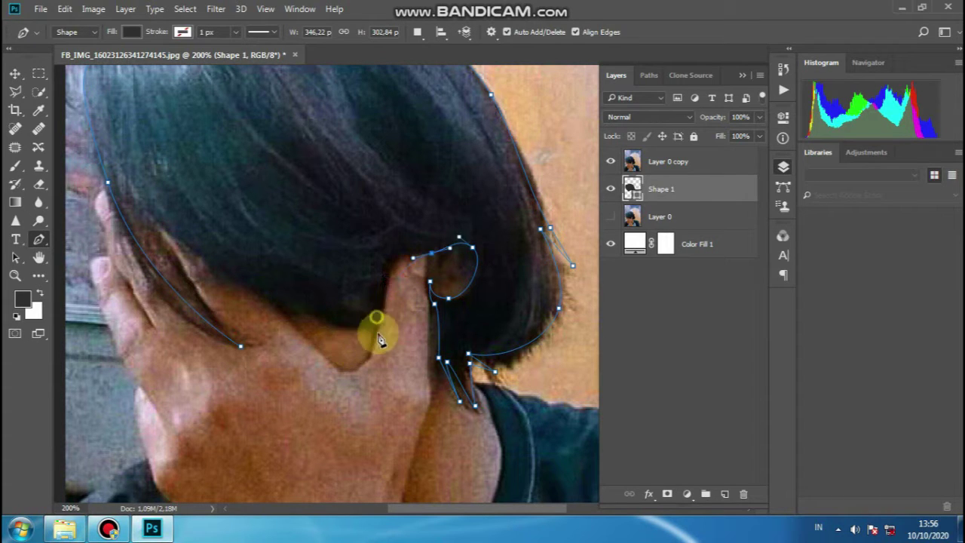
pyautogui.moveTo(378, 325); pyautogui.dragTo(374, 375)
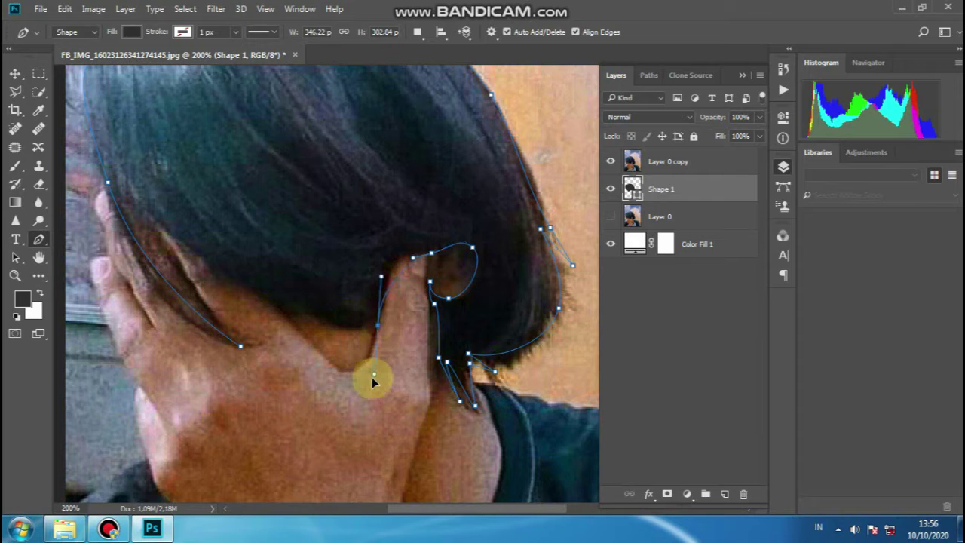
pyautogui.moveTo(279, 305); pyautogui.dragTo(236, 281)
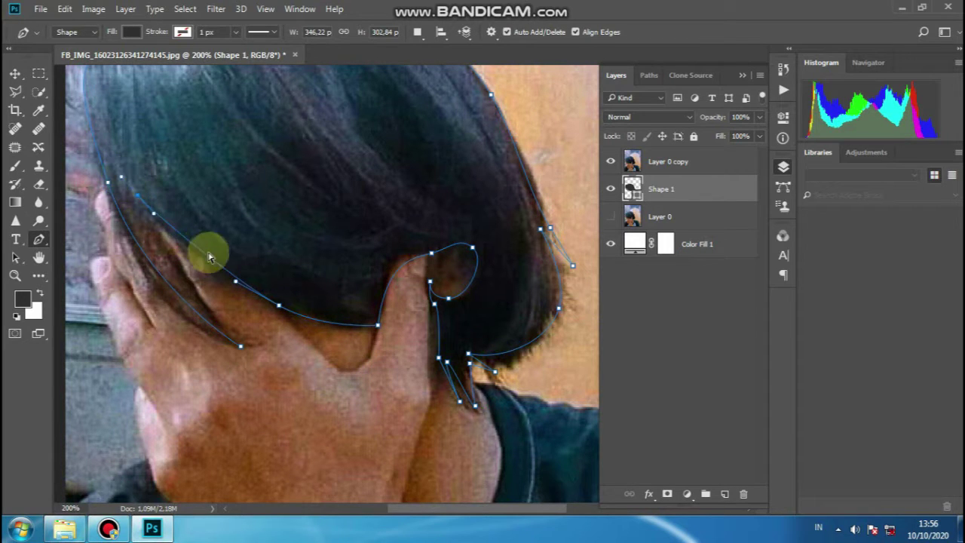
pyautogui.hotkey('ctrl', 'z')
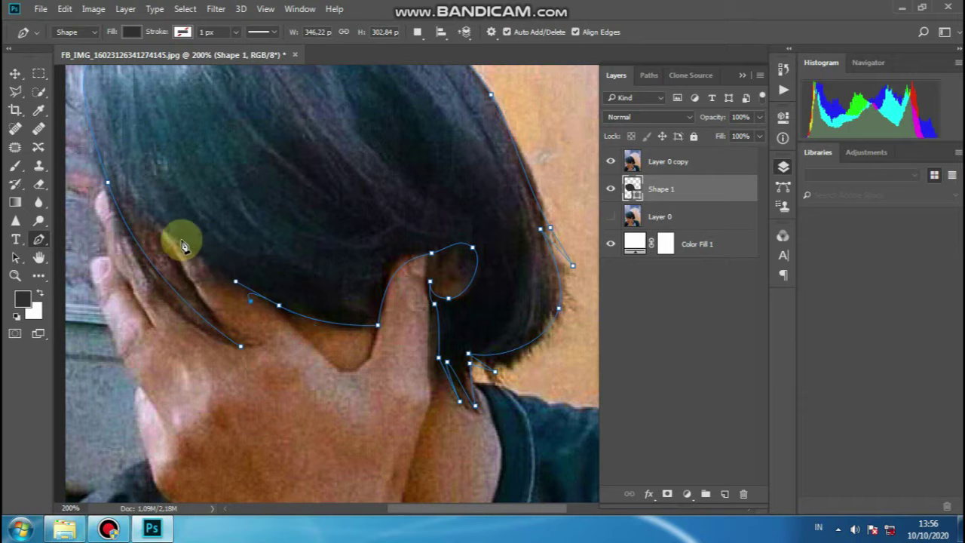
pyautogui.click(783, 67)
pyautogui.click(688, 173)
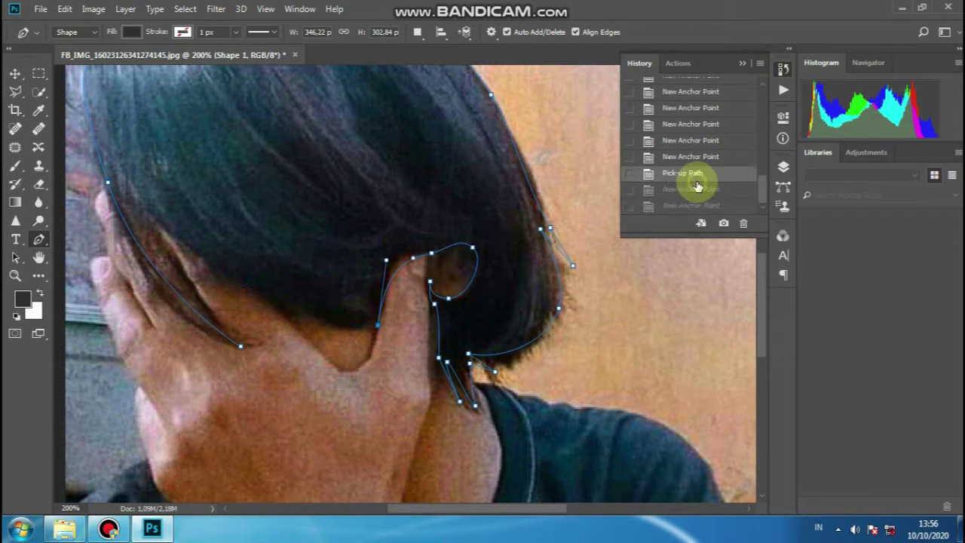
# - Trace the fringe's lower edge with several pointed strands and close the hair path at the front strand's tip
pyautogui.moveTo(297, 304); pyautogui.dragTo(256, 272)
pyautogui.keyDown('alt'); pyautogui.click(297, 304); pyautogui.keyUp('alt')
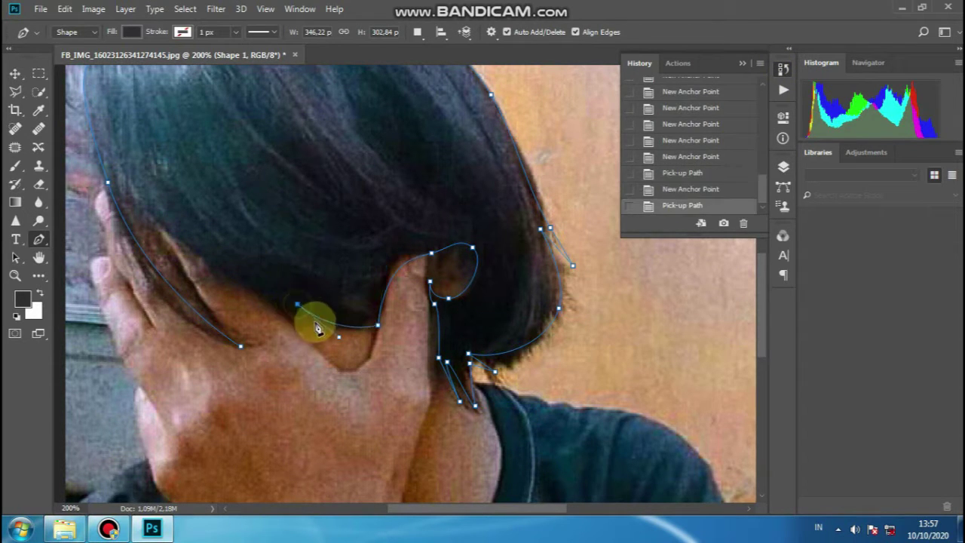
pyautogui.click(321, 329)
pyautogui.click(256, 279)
pyautogui.click(294, 320)
pyautogui.moveTo(159, 223); pyautogui.dragTo(124, 184)
pyautogui.keyDown('alt'); pyautogui.click(159, 221); pyautogui.keyUp('alt')
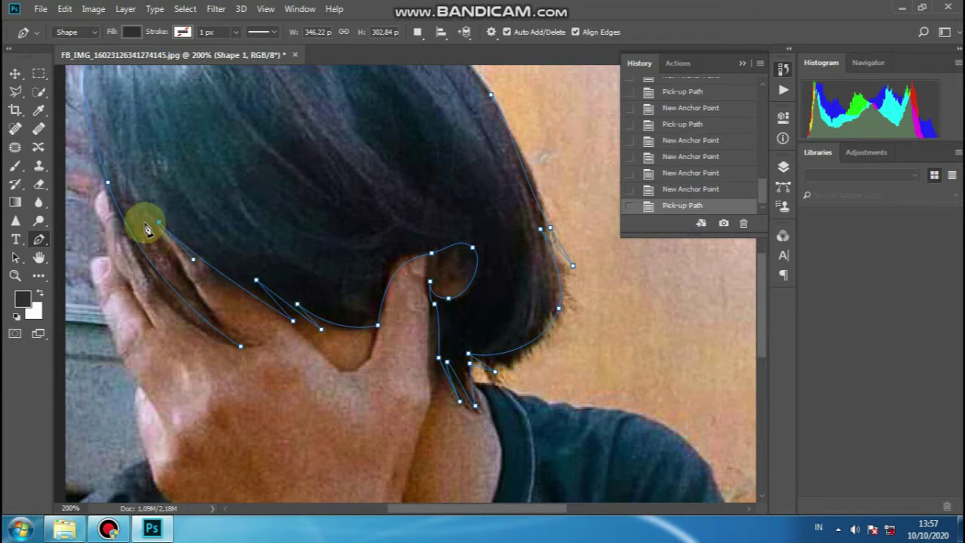
pyautogui.click(177, 262)
pyautogui.click(145, 228)
pyautogui.click(240, 346)
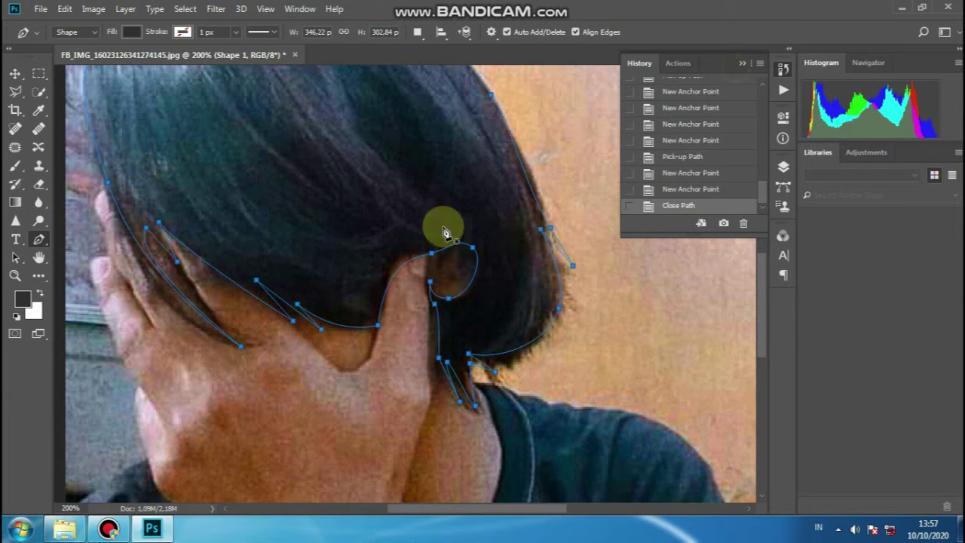
# - Hide the Layer 0 copy photo to check the filled hair shape, and show the photo again
pyautogui.scroll(2, 442, 224)
pyautogui.hscroll(-1, 528, 189)
pyautogui.click(789, 173)
pyautogui.click(610, 161)
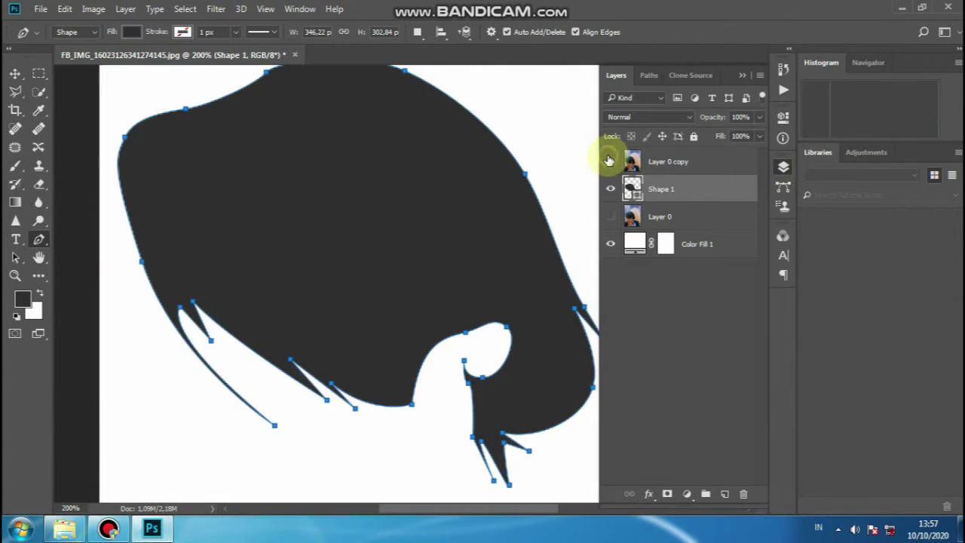
pyautogui.click(610, 160)
# - Reduce the fill of the Layer 0 copy photo to 73%
pyautogui.scroll(-4, 276, 264)
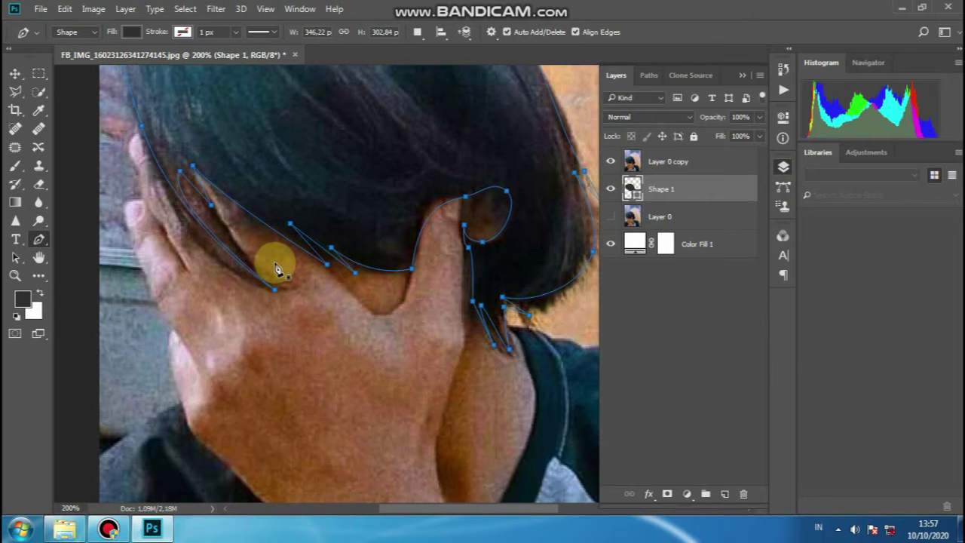
pyautogui.hscroll(1, 221, 254)
pyautogui.scroll(-2, 302, 253)
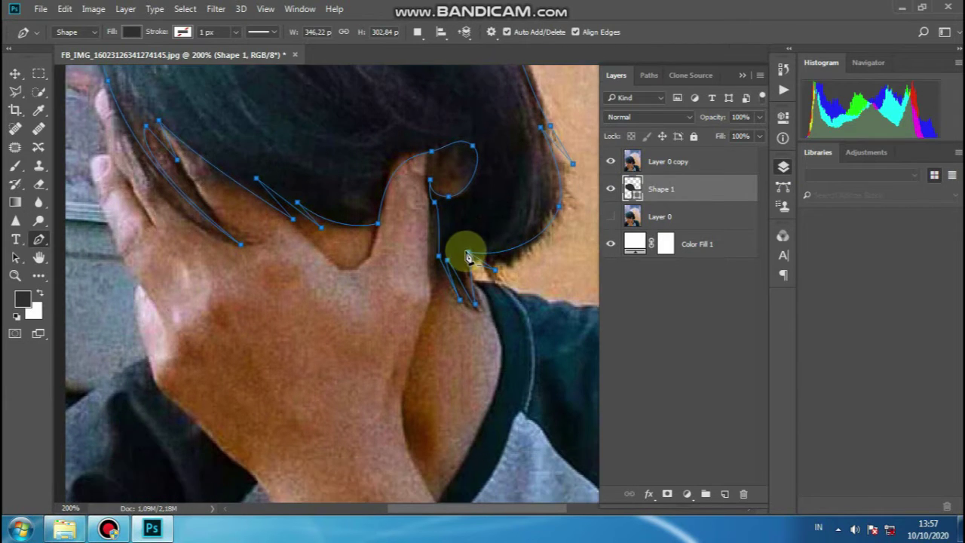
pyautogui.hscroll(2, 521, 233)
pyautogui.click(639, 222)
pyautogui.scroll(-2, 377, 176)
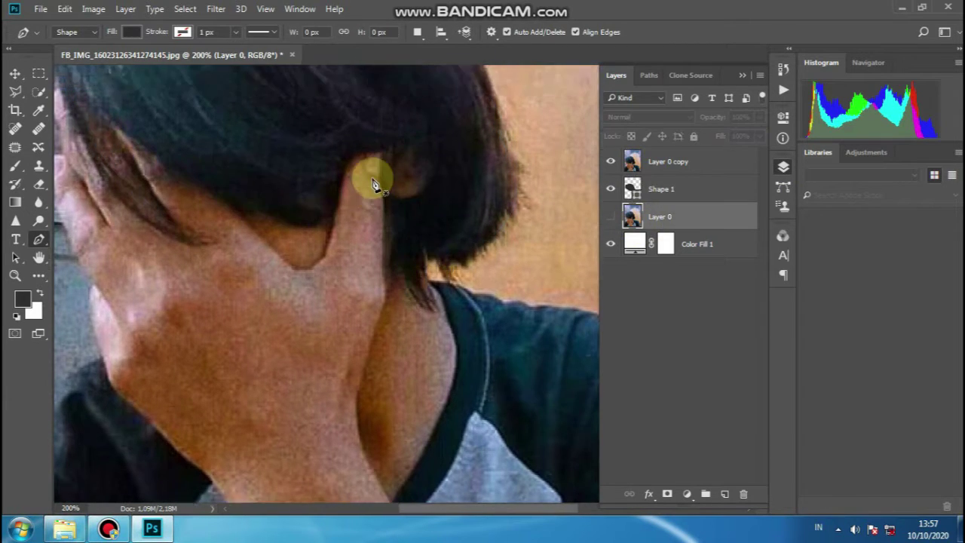
pyautogui.click(684, 160)
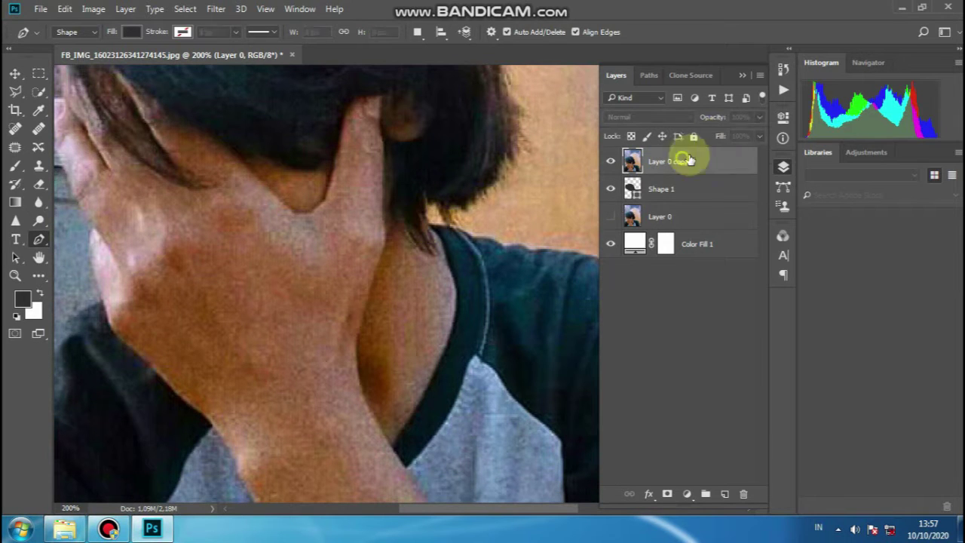
pyautogui.click(755, 137)
pyautogui.moveTo(728, 154); pyautogui.dragTo(750, 153)
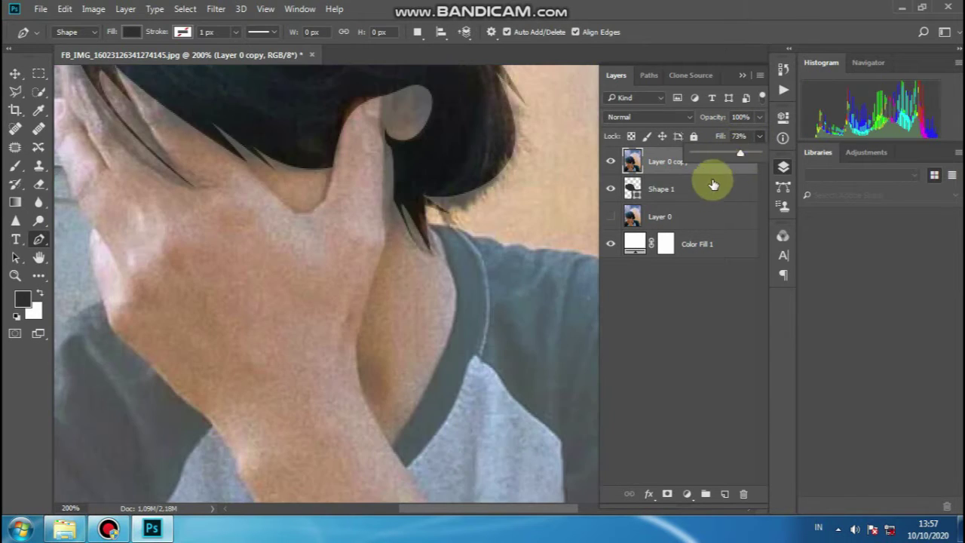
# - Select Layer 0 and set the foreground colour to a medium grey for the next shape
pyautogui.click(679, 189)
pyautogui.click(679, 218)
pyautogui.click(23, 300)
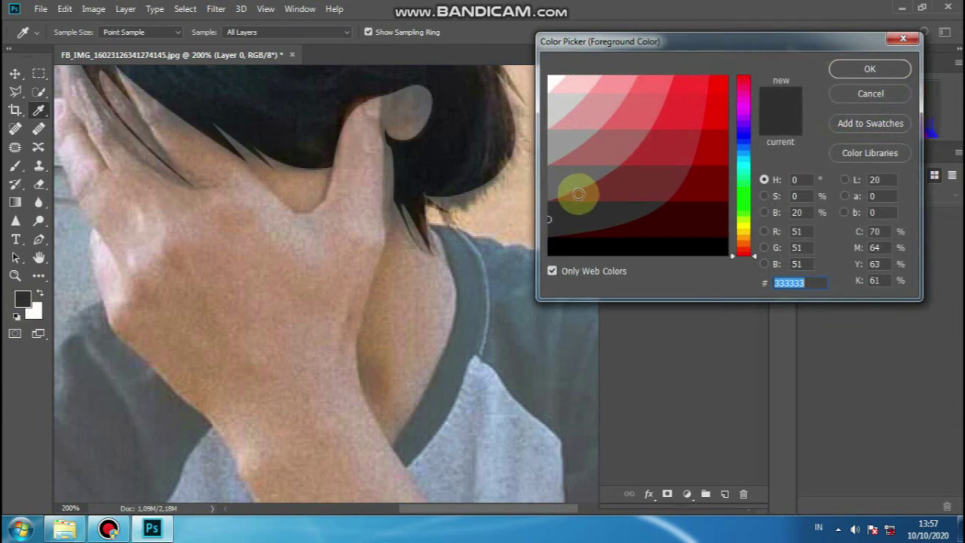
pyautogui.click(574, 191)
pyautogui.click(870, 69)
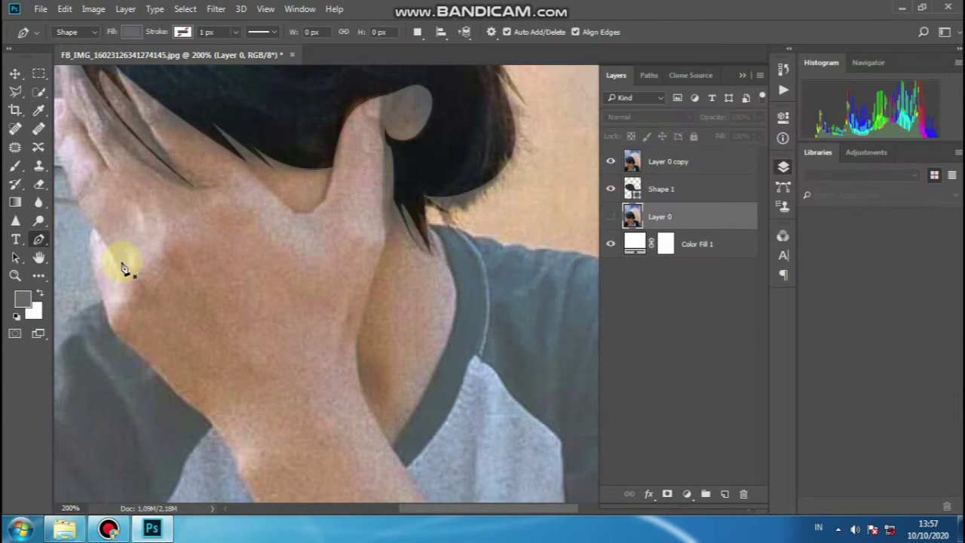
# - Start a grey Pen shape under the hair, tracing the collar's inner edge down to the wrist and its outer edge up to the light panel's peak
pyautogui.scroll(-3, 511, 205)
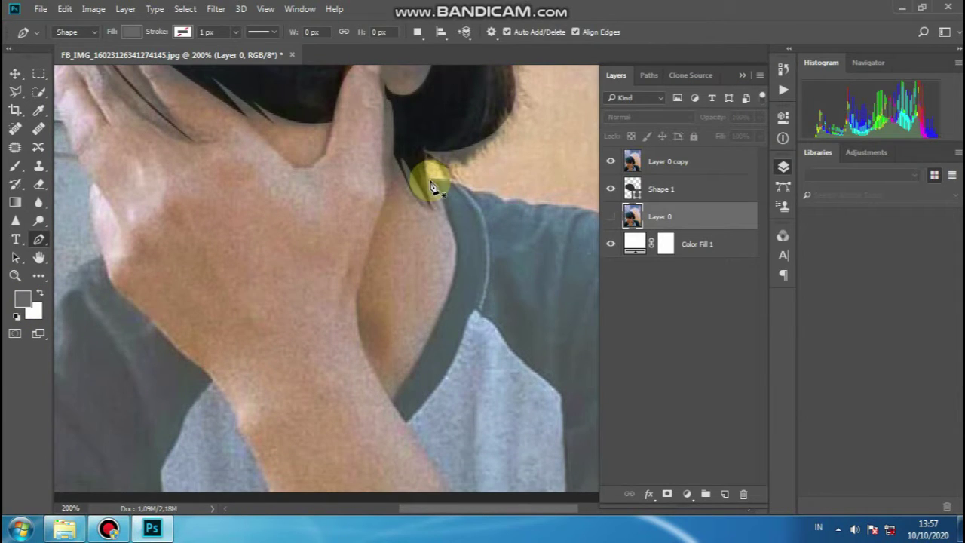
pyautogui.click(430, 180)
pyautogui.scroll(-2, 445, 279)
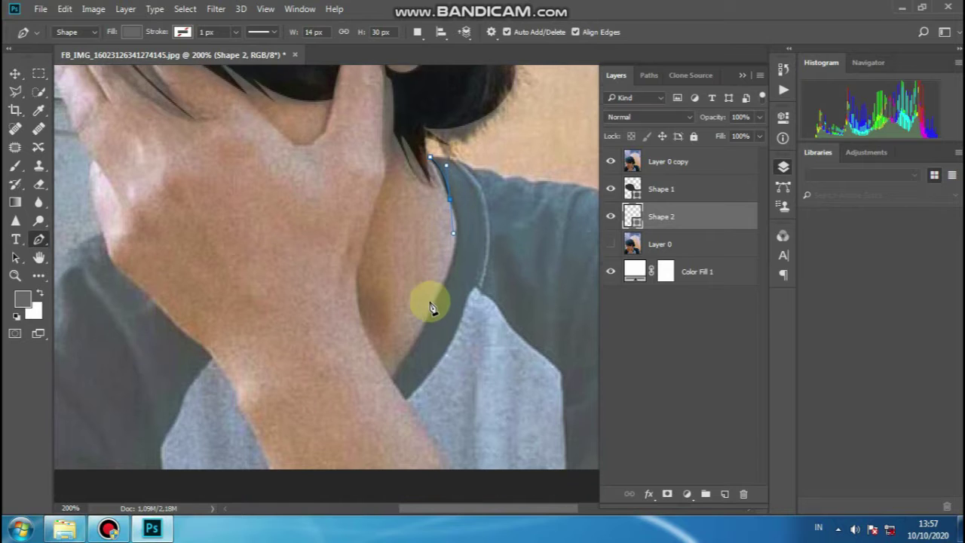
pyautogui.moveTo(330, 446); pyautogui.dragTo(318, 472)
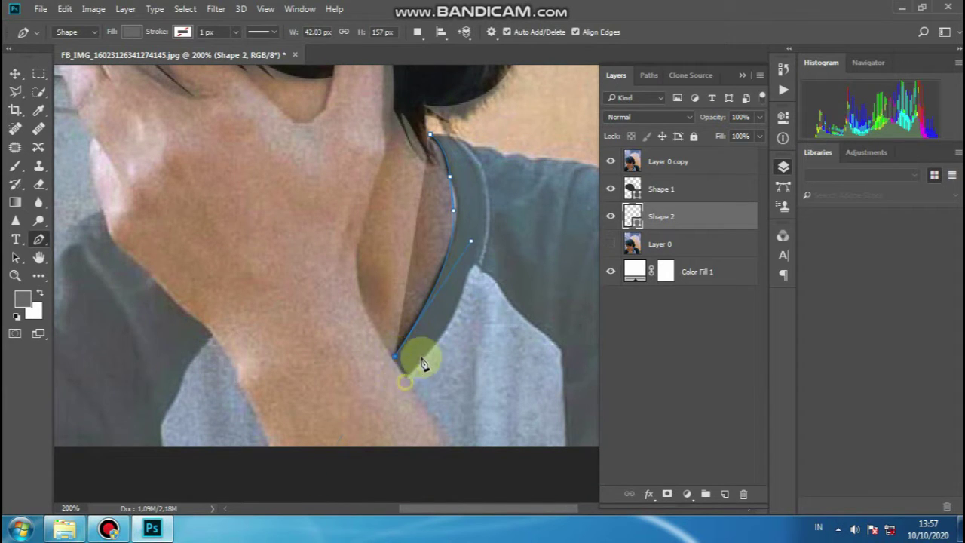
pyautogui.click(405, 382)
pyautogui.moveTo(491, 240); pyautogui.dragTo(497, 238)
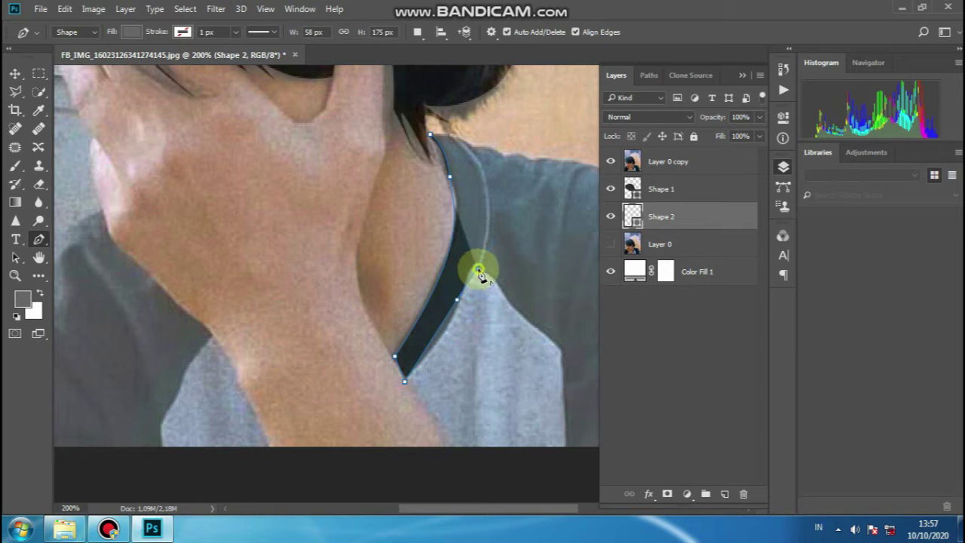
# - Continue the path along the seam between light panel and right-hand sleeve to the photo's bottom edge and across to the sleeve's outer edge
pyautogui.moveTo(511, 302); pyautogui.dragTo(435, 262)
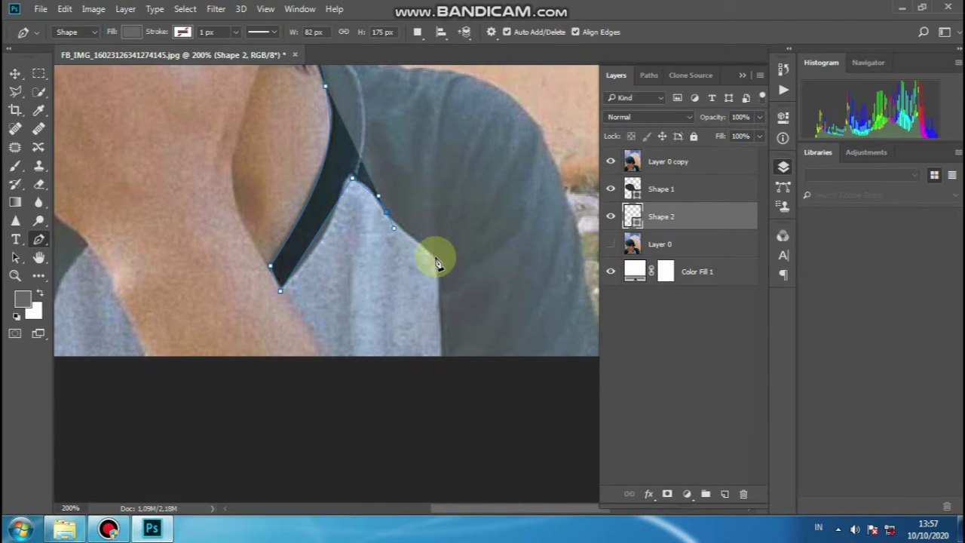
pyautogui.click(442, 359)
pyautogui.hscroll(2, 508, 338)
pyautogui.scroll(-1, 511, 345)
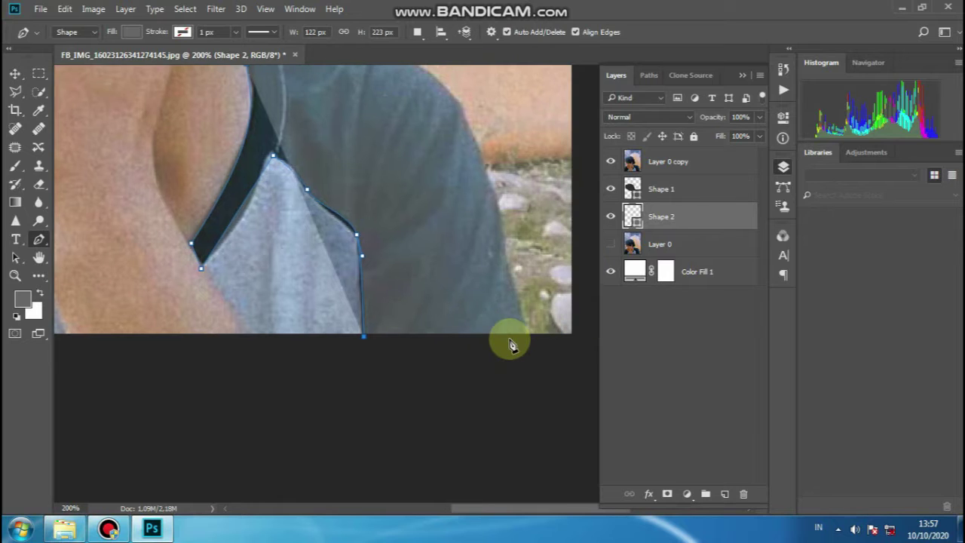
pyautogui.click(527, 337)
# - Trace the right-hand sleeve's outer edge and shoulder back up to the neck and close the shirt path at its starting point
pyautogui.scroll(2, 485, 216)
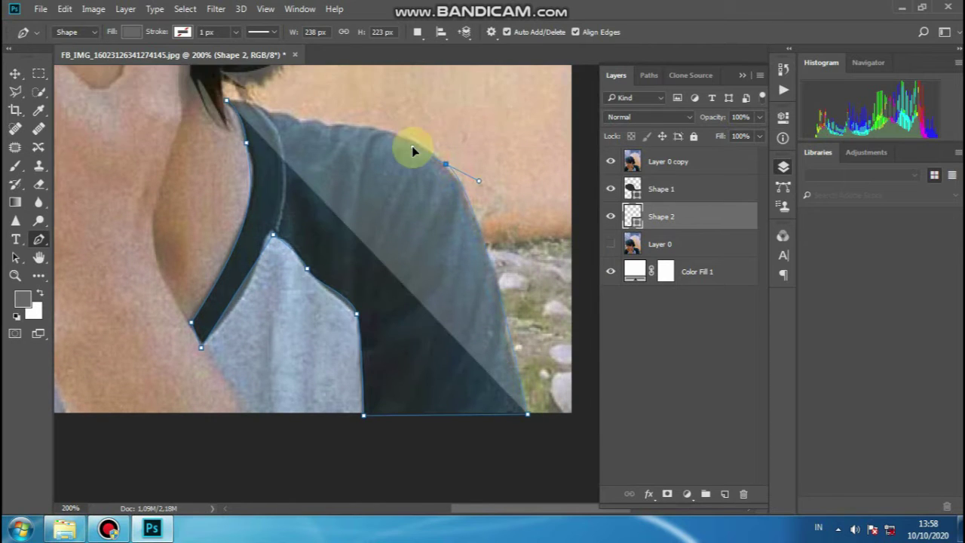
pyautogui.click(411, 146)
pyautogui.moveTo(301, 117); pyautogui.dragTo(289, 118)
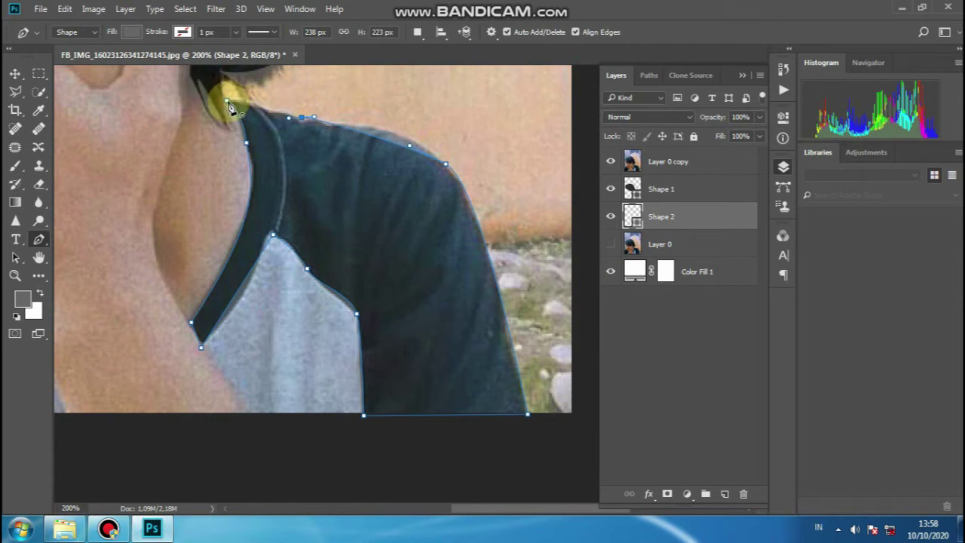
# - Set the path operation to Combine Shapes and start the left-hand sleeve in Shape 2, tracing its seam from below the photo to the wrist
pyautogui.hscroll(-5, 374, 191)
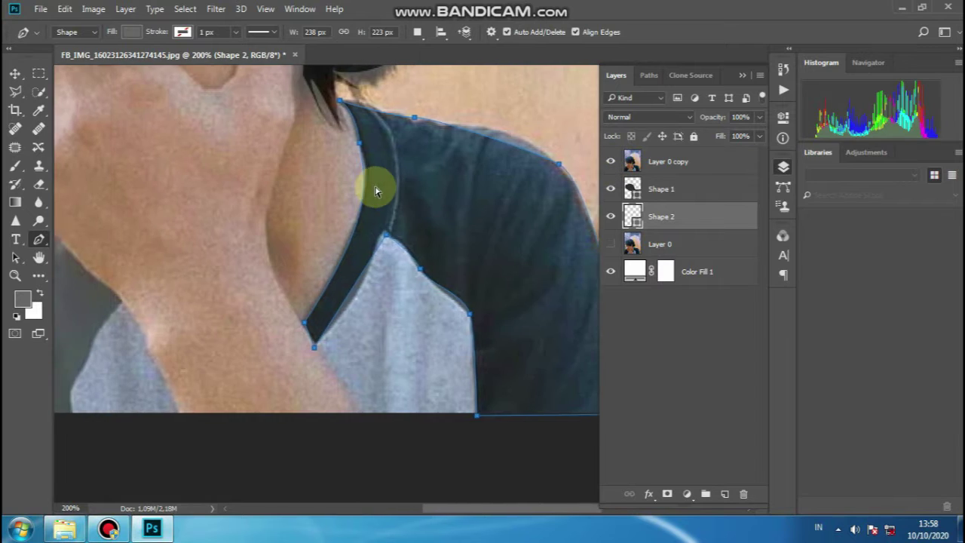
pyautogui.hscroll(-3, 375, 191)
pyautogui.scroll(-2, 351, 215)
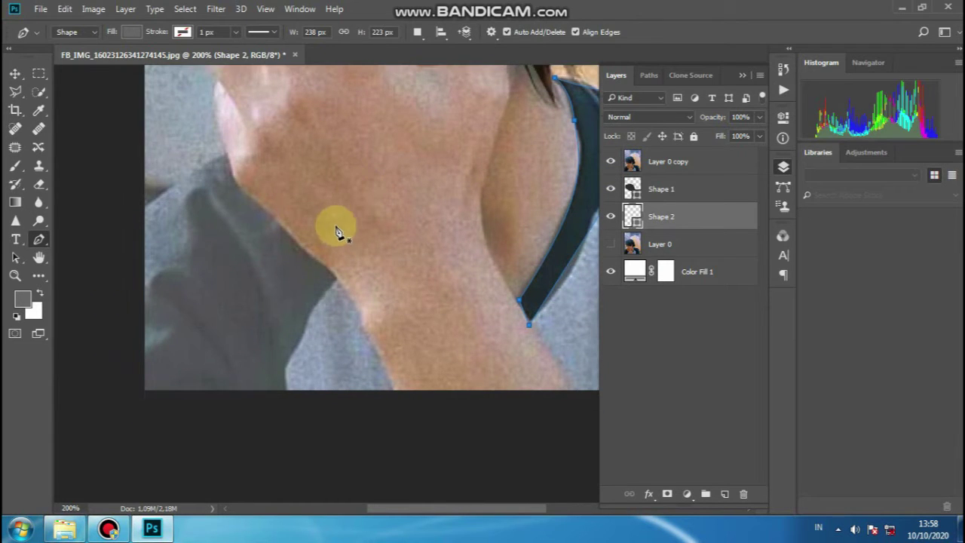
pyautogui.click(285, 373)
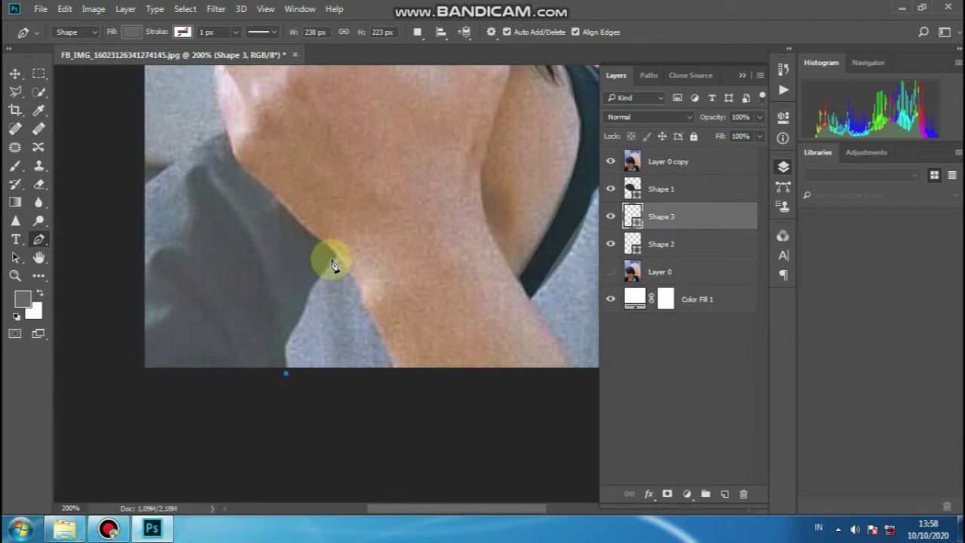
pyautogui.hotkey('ctrl', 'z')
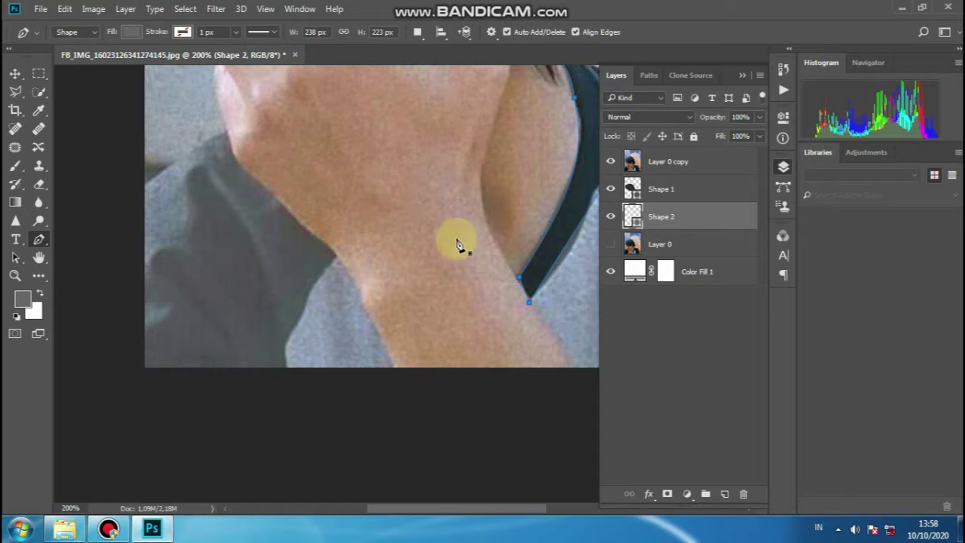
pyautogui.click(417, 32)
pyautogui.click(422, 65)
pyautogui.scroll(-2, 292, 317)
pyautogui.click(288, 332)
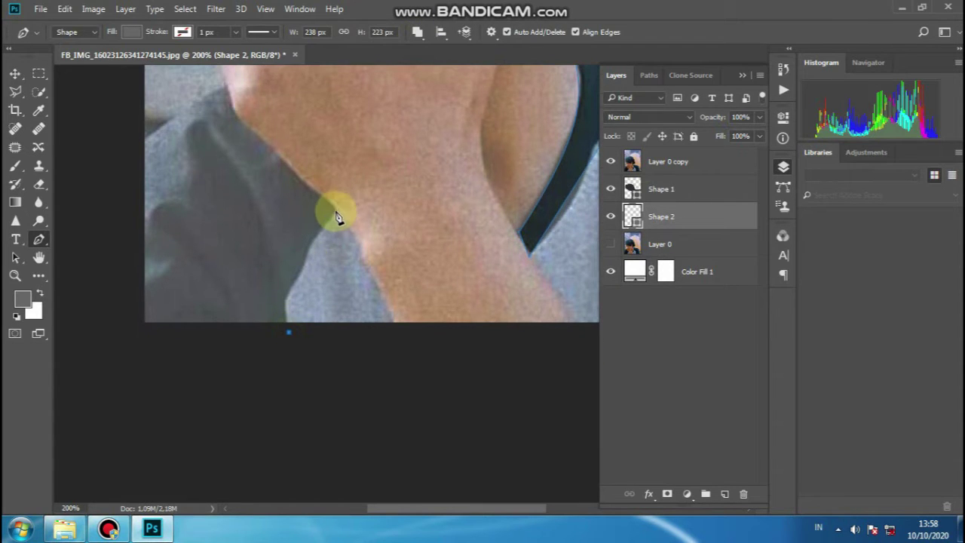
pyautogui.moveTo(335, 214); pyautogui.dragTo(276, 157)
# - Trace the left-hand sleeve along the hand and shoulder, past the photo's side and bottom edges, and close the path at its start
pyautogui.scroll(2, 276, 157)
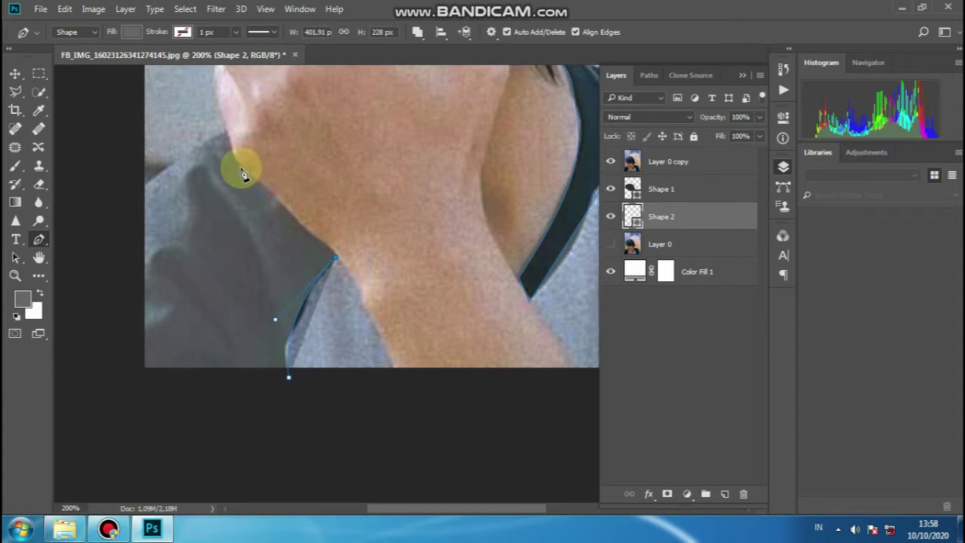
pyautogui.click(226, 144)
pyautogui.scroll(2, 236, 184)
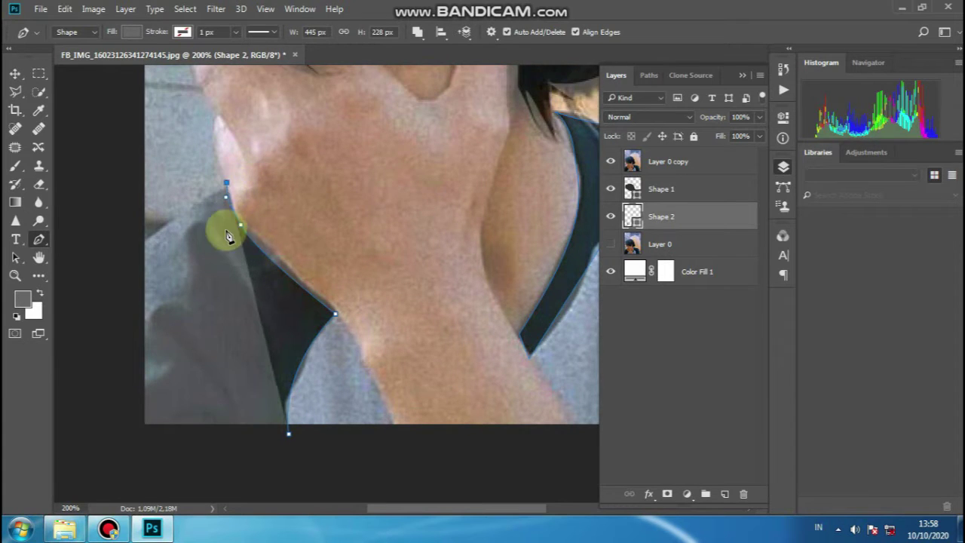
pyautogui.moveTo(134, 257); pyautogui.dragTo(126, 277)
pyautogui.scroll(-2, 154, 354)
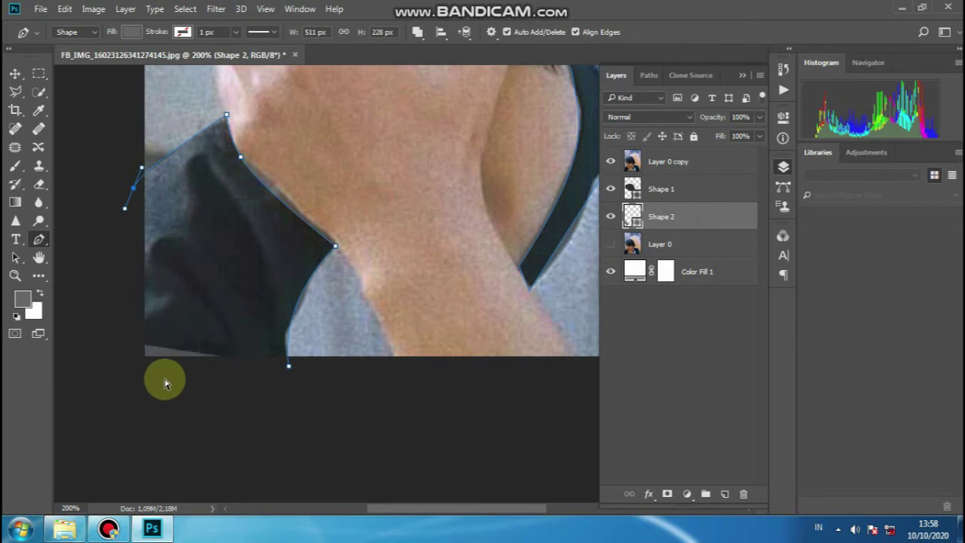
pyautogui.click(134, 370)
pyautogui.click(288, 366)
# - Hide the Layer 0 copy photo to check both filled sleeves, and show the photo again
pyautogui.scroll(2, 540, 251)
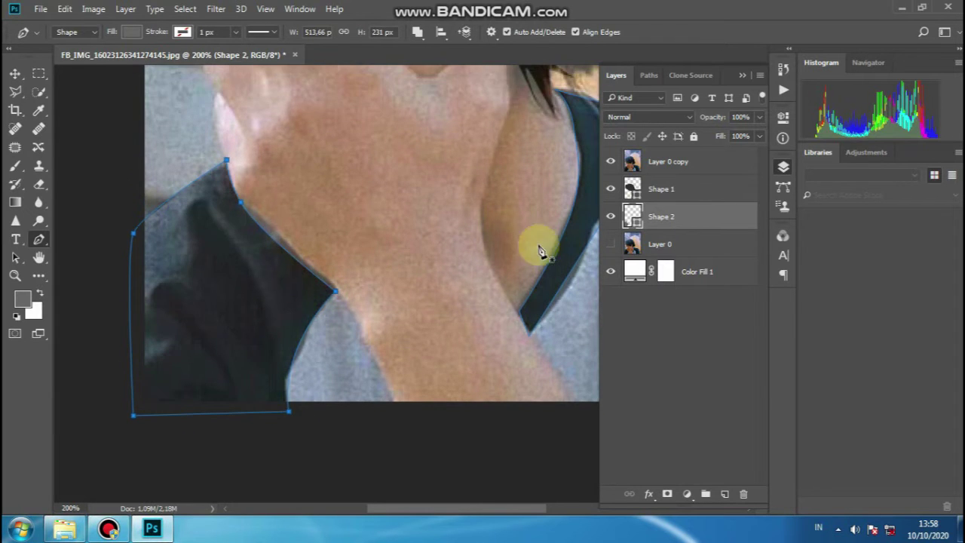
pyautogui.click(611, 162)
pyautogui.click(611, 162)
pyautogui.scroll(2, 511, 183)
pyautogui.scroll(-3, 511, 183)
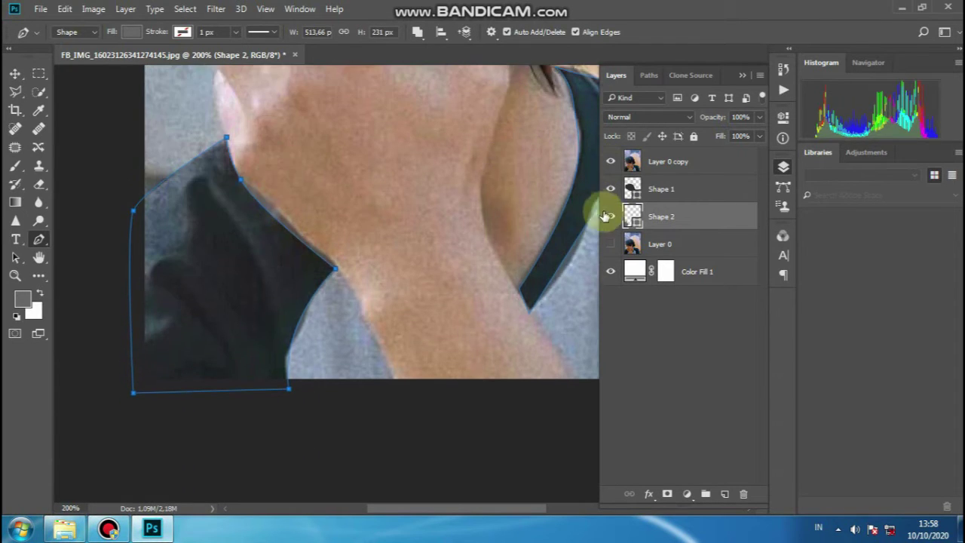
pyautogui.scroll(4, 469, 194)
# - Select Layer 0 and set the foreground colour to dark grey 333333 for the shirt folds
pyautogui.click(642, 243)
pyautogui.scroll(2, 375, 243)
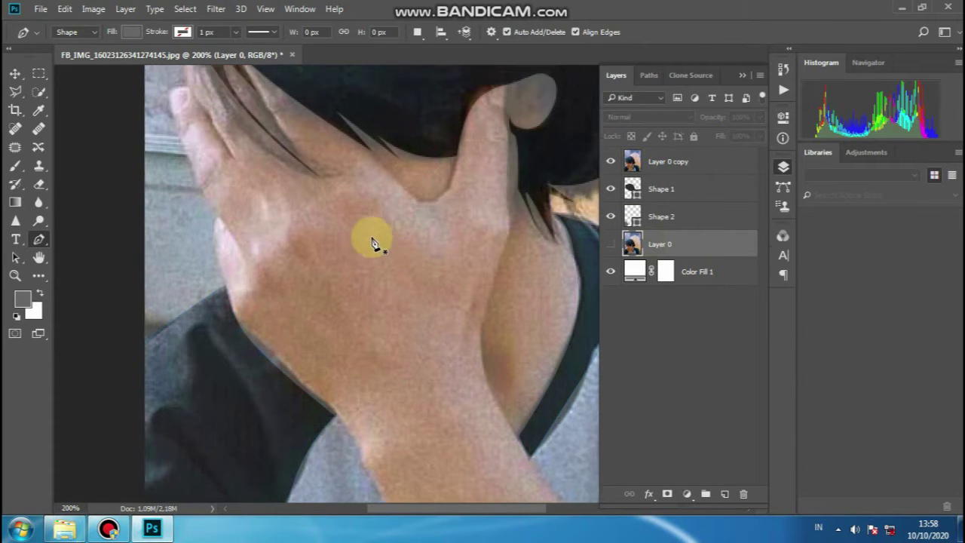
pyautogui.scroll(-4, 375, 243)
pyautogui.click(24, 301)
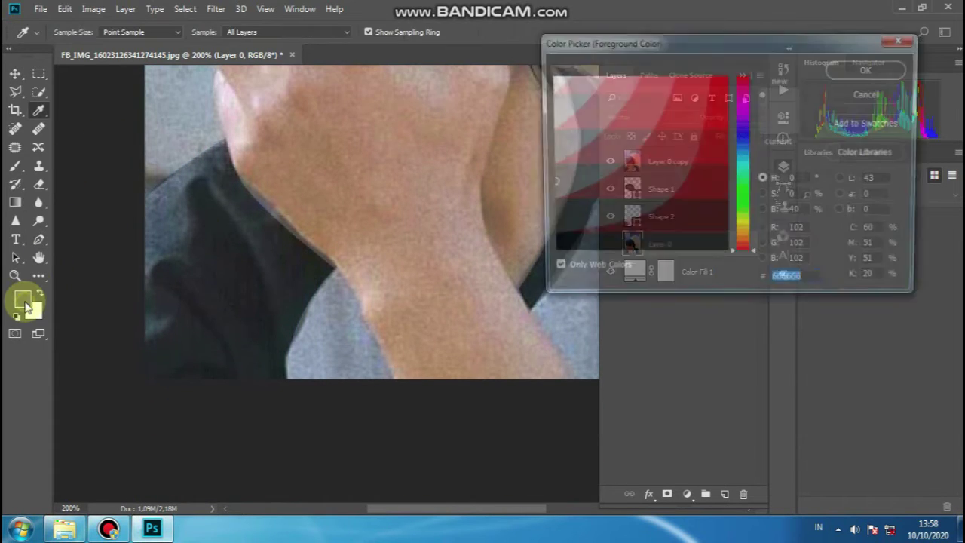
pyautogui.click(567, 231)
pyautogui.click(846, 74)
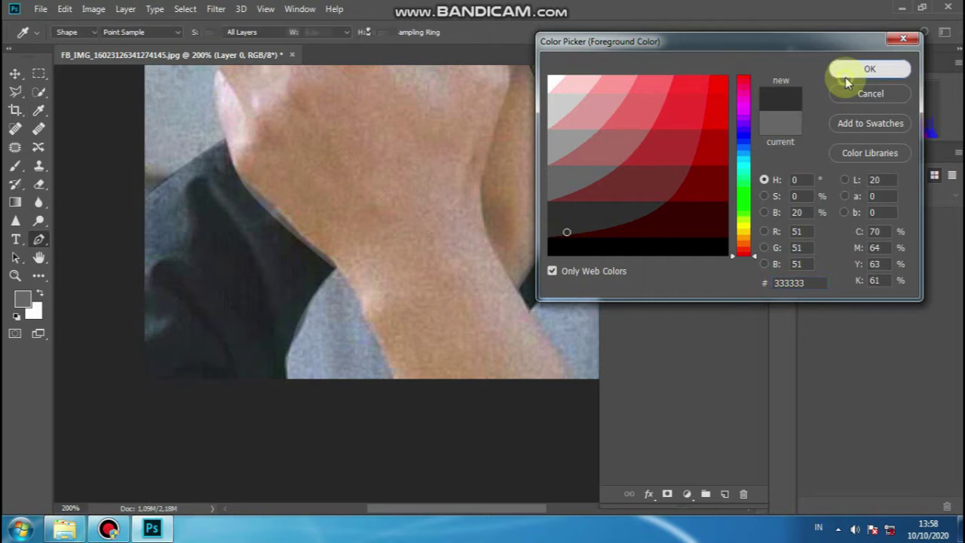
# - Trace a curved fold in the lower part of the left-hand sleeve as a closed dark grey shape
pyautogui.click(610, 163)
pyautogui.click(610, 163)
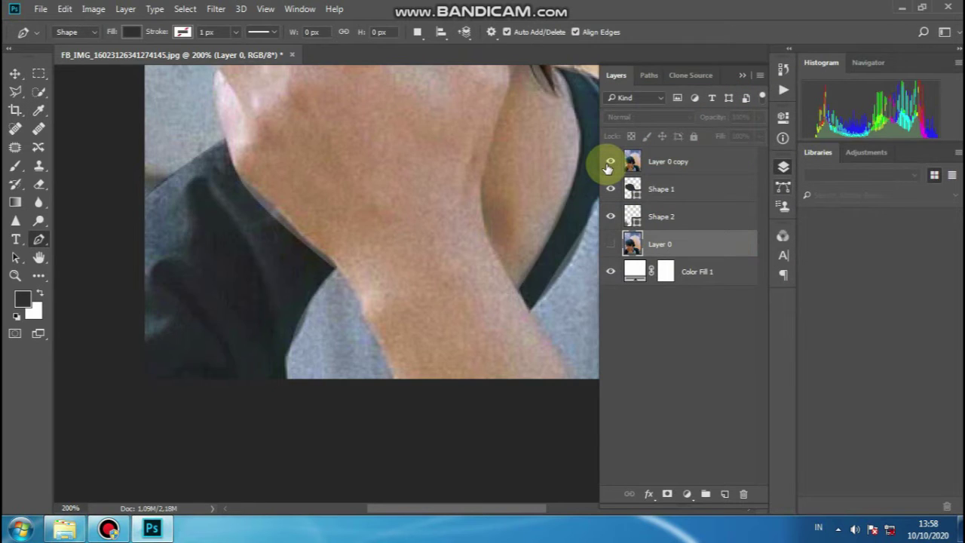
pyautogui.scroll(-3, 208, 243)
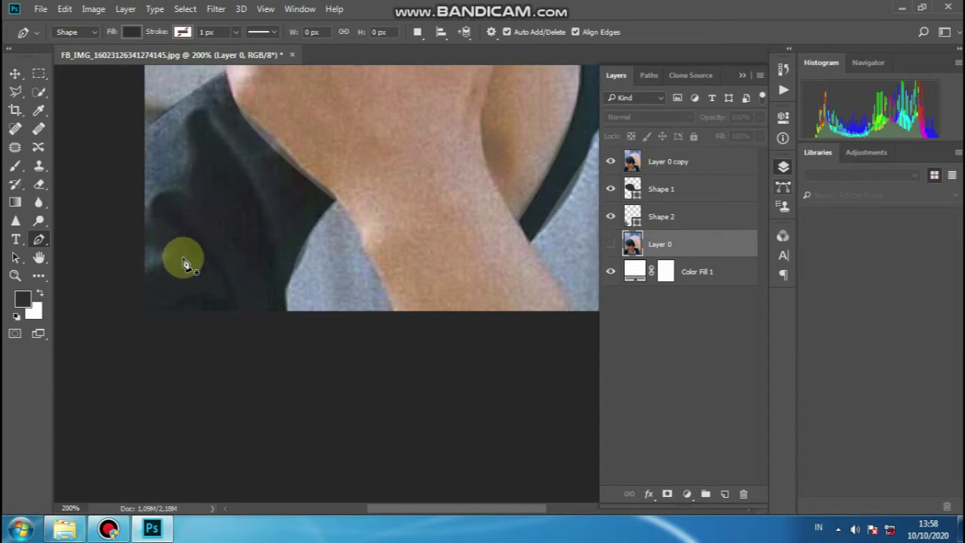
pyautogui.click(176, 323)
pyautogui.moveTo(233, 310); pyautogui.dragTo(240, 310)
pyautogui.moveTo(226, 263); pyautogui.dragTo(202, 235)
pyautogui.moveTo(186, 198); pyautogui.dragTo(171, 188)
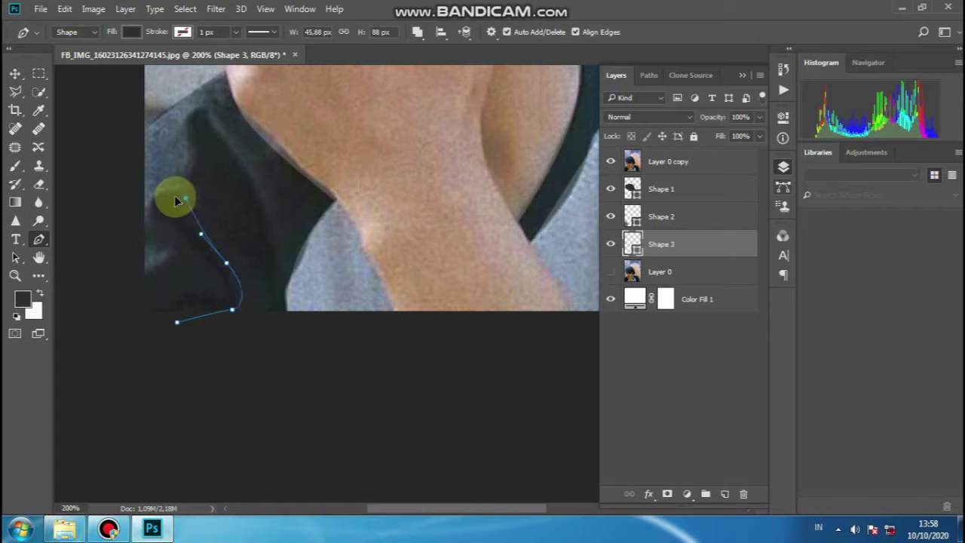
pyautogui.moveTo(179, 233); pyautogui.dragTo(219, 287)
pyautogui.moveTo(177, 310); pyautogui.dragTo(158, 309)
pyautogui.click(177, 323)
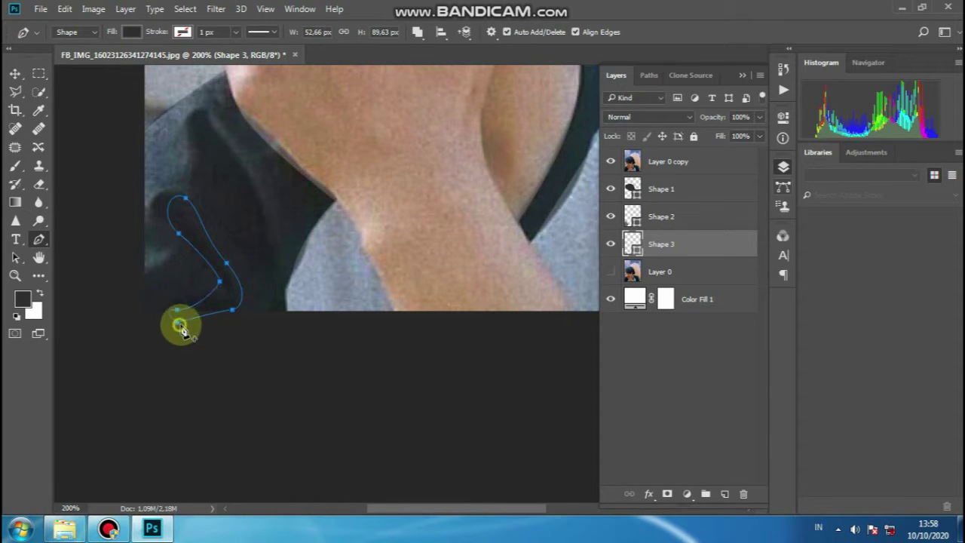
# - Step back to before the fold's last anchor points, redraw its lower curve and close the path at its start
pyautogui.hotkey('ctrl', 'z')
pyautogui.click(792, 72)
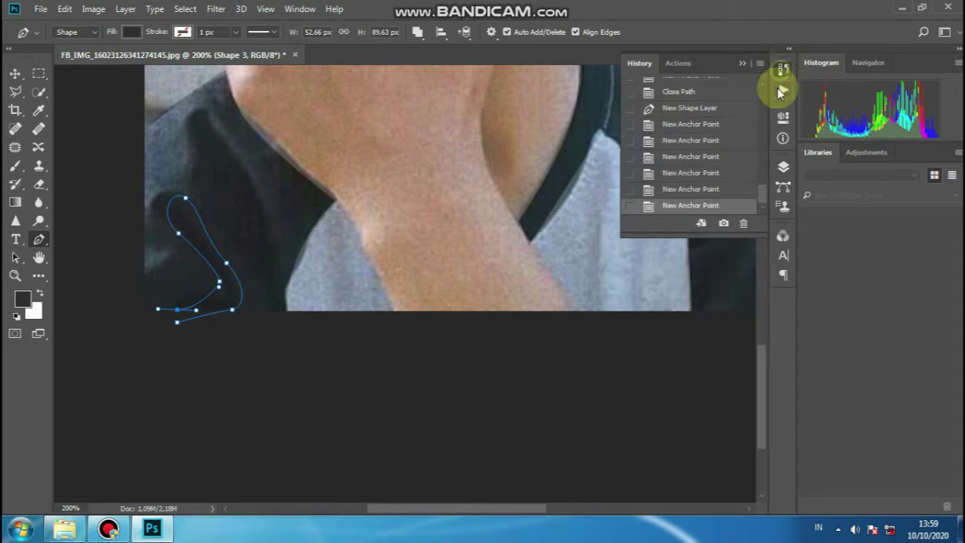
pyautogui.click(691, 173)
pyautogui.moveTo(222, 303); pyautogui.dragTo(189, 315)
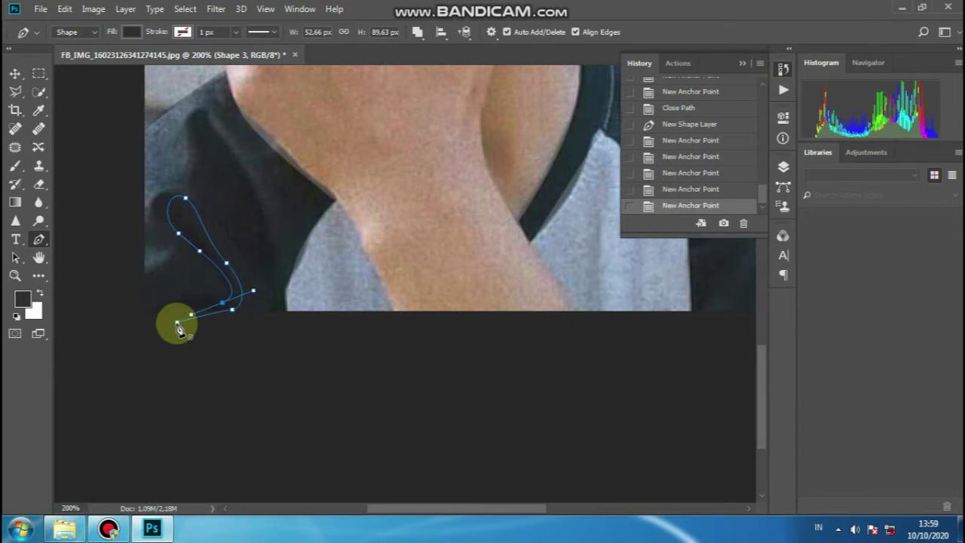
pyautogui.click(177, 322)
# - Add a second, taller fold with two peaks beside the first, redrawing the point between inner peak and base, and close it at the seam's bottom
pyautogui.hscroll(2, 226, 306)
pyautogui.click(252, 315)
pyautogui.moveTo(237, 229); pyautogui.dragTo(236, 208)
pyautogui.scroll(1, 226, 204)
pyautogui.moveTo(175, 168); pyautogui.dragTo(158, 163)
pyautogui.moveTo(166, 200); pyautogui.dragTo(166, 228)
pyautogui.moveTo(172, 242)
pyautogui.mouseDown()
pyautogui.moveTo(196, 269)
pyautogui.moveTo(178, 228)
pyautogui.mouseUp()
pyautogui.click(683, 174)
pyautogui.moveTo(169, 239); pyautogui.dragTo(199, 280)
pyautogui.click(252, 364)
pyautogui.scroll(1, 237, 259)
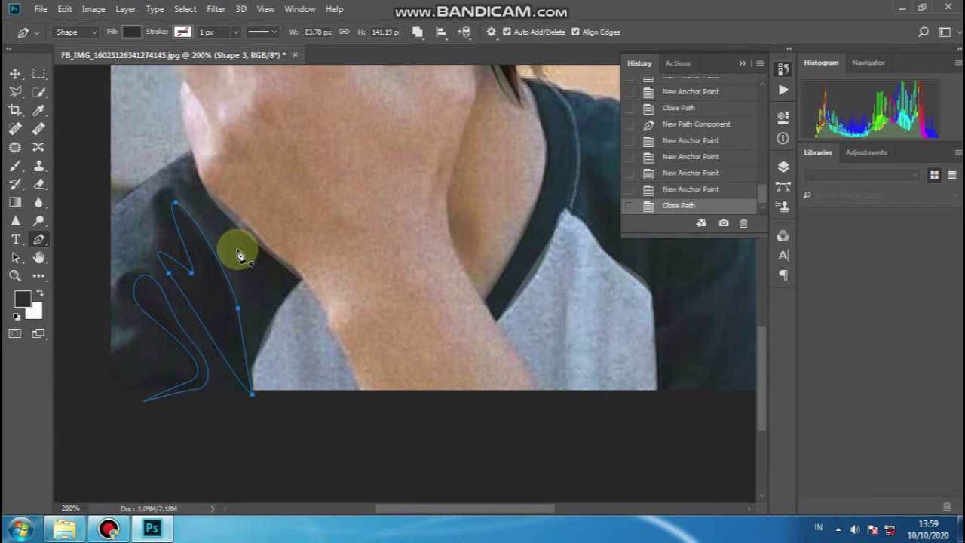
# - Hide the Layer 0 copy photo to check the dark folds against the shirt, and show the photo again
pyautogui.hscroll(1, 241, 313)
pyautogui.scroll(1, 199, 249)
pyautogui.scroll(1, 259, 209)
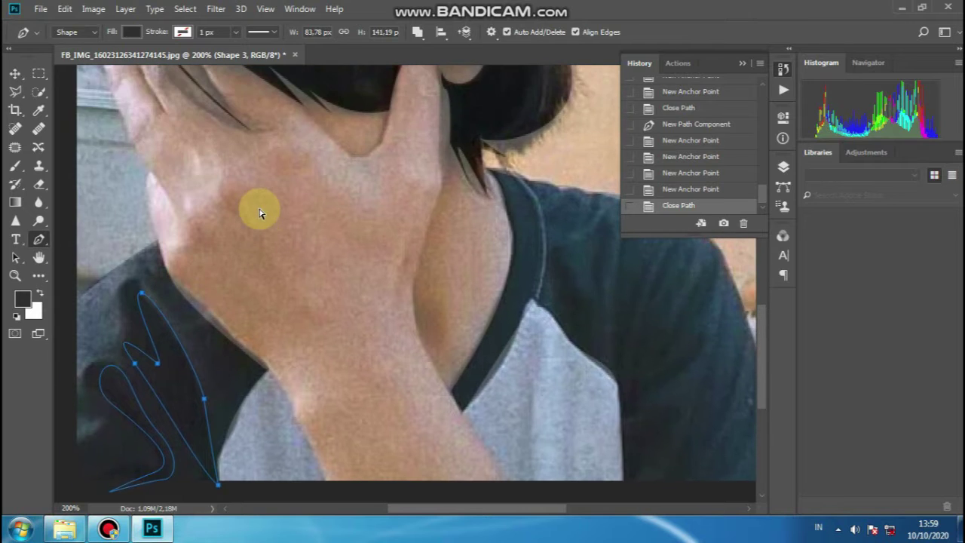
pyautogui.hscroll(2, 267, 209)
pyautogui.scroll(-1, 386, 169)
pyautogui.scroll(-1, 386, 170)
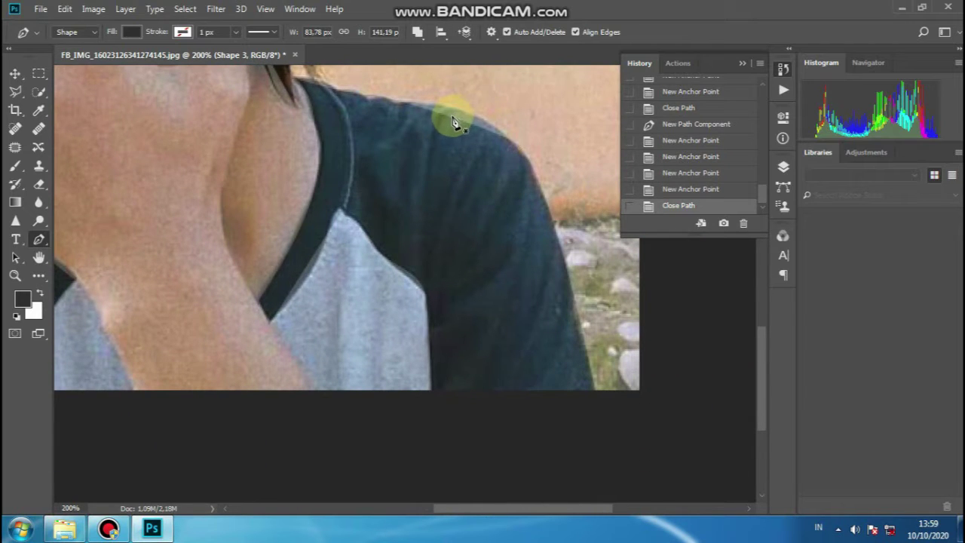
pyautogui.click(783, 69)
pyautogui.click(784, 167)
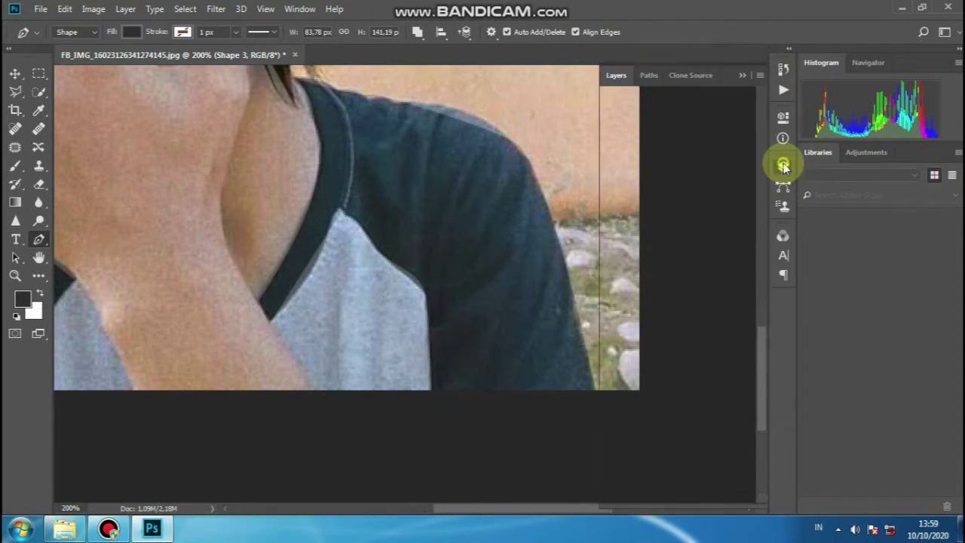
pyautogui.click(611, 161)
pyautogui.click(611, 161)
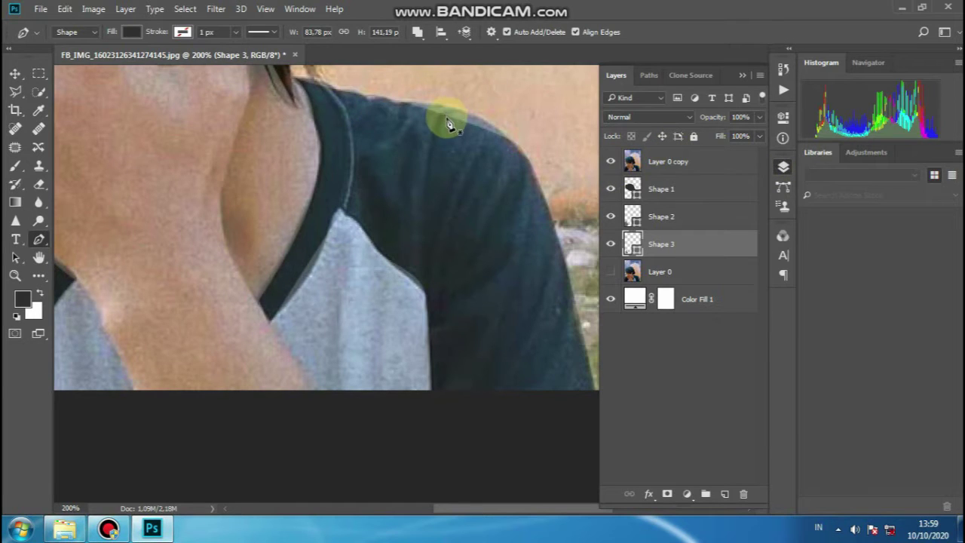
# - Continue the fold outline on the right-hand sleeve with two spikes pointing up toward the shoulder, returning to the seam after each one
pyautogui.scroll(-2, 445, 159)
pyautogui.moveTo(432, 259); pyautogui.dragTo(476, 117)
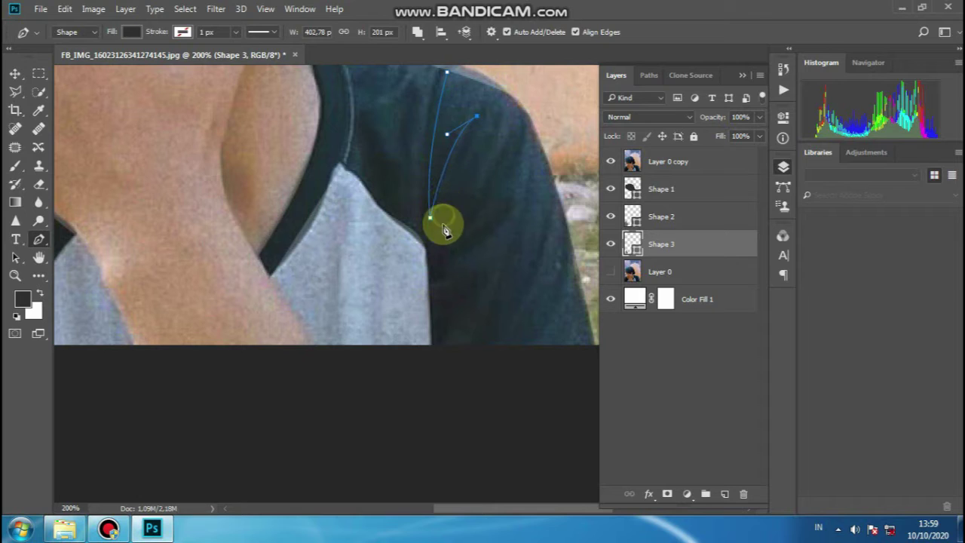
pyautogui.moveTo(446, 220); pyautogui.dragTo(450, 261)
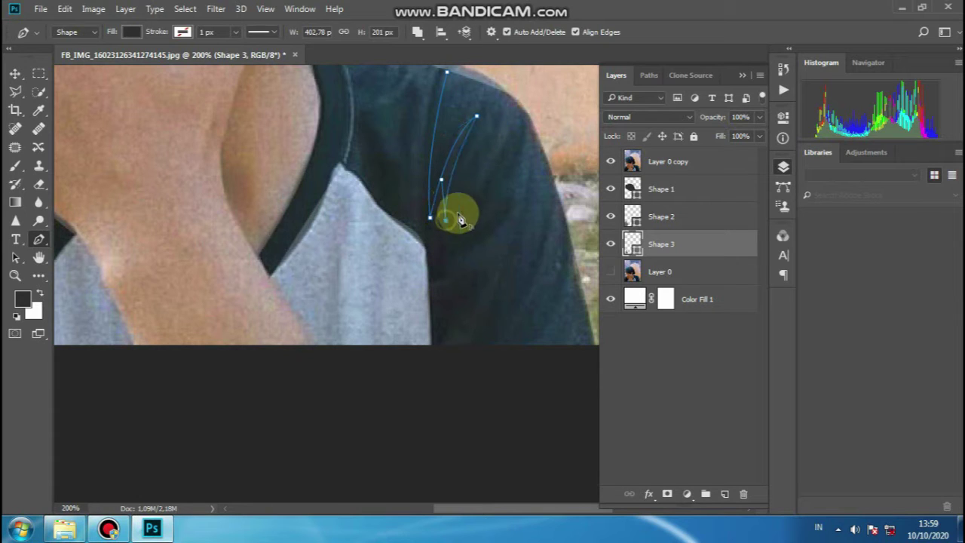
pyautogui.scroll(-2, 485, 157)
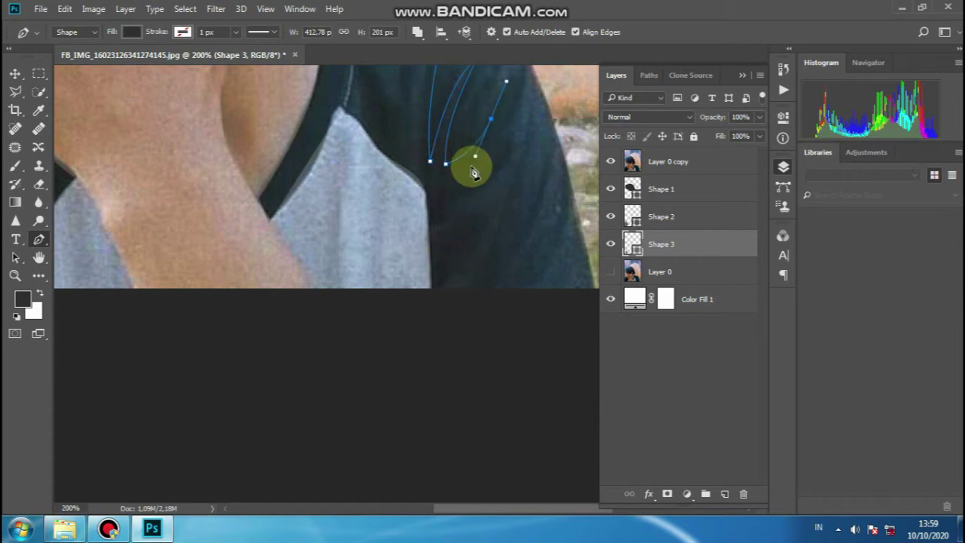
pyautogui.moveTo(453, 183); pyautogui.dragTo(483, 148)
pyautogui.moveTo(451, 185); pyautogui.dragTo(468, 197)
# - Undo the fold's last anchor point, place it just below the image edge instead, and close the path up along the sleeve seam
pyautogui.scroll(-1, 443, 229)
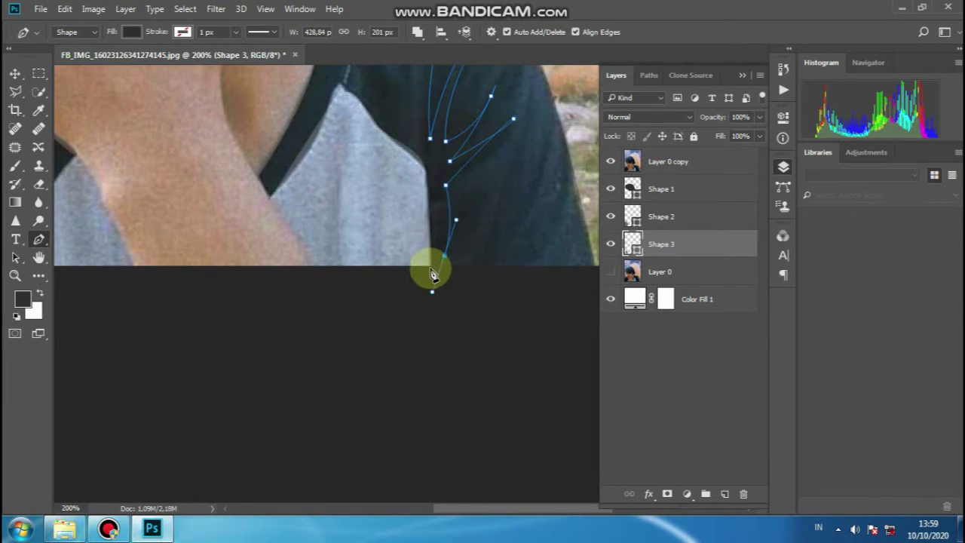
pyautogui.hotkey('ctrl', 'z')
pyautogui.moveTo(439, 290); pyautogui.dragTo(450, 325)
pyautogui.keyDown('alt'); pyautogui.click(439, 290); pyautogui.keyUp('alt')
pyautogui.moveTo(432, 212); pyautogui.dragTo(450, 126)
# - Hide the Layer 0 copy photo to check the right-hand folds, move the Shape 3 layer above Shape 2, and show the photo again
pyautogui.scroll(2, 426, 181)
pyautogui.scroll(2, 347, 143)
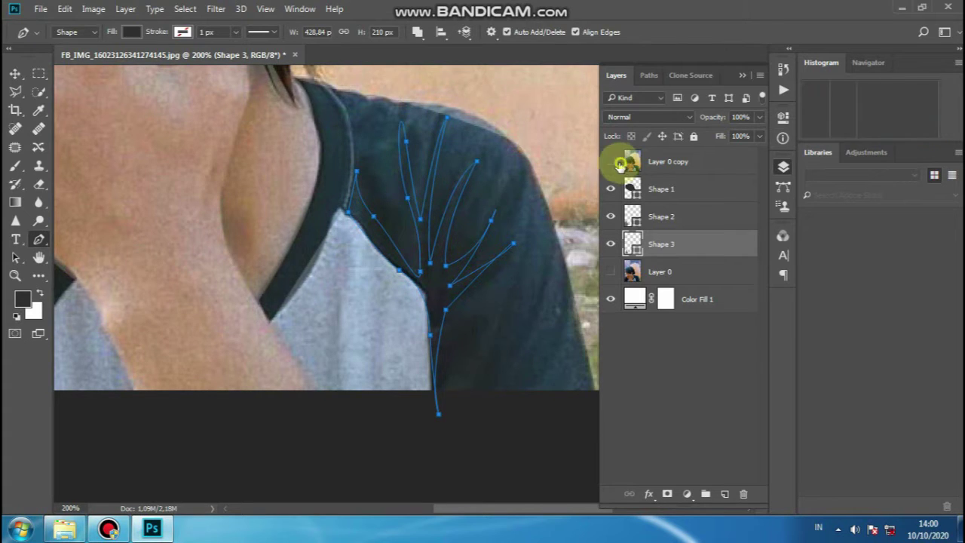
pyautogui.click(611, 161)
pyautogui.click(611, 162)
pyautogui.click(611, 161)
pyautogui.moveTo(663, 242); pyautogui.dragTo(632, 213)
pyautogui.click(611, 161)
# - Compare the traced hair, hand area and left-hand sleeve with the Layer 0 copy photo hidden and shown
pyautogui.moveTo(370, 220); pyautogui.dragTo(426, 220)
pyautogui.hscroll(-3, 426, 220)
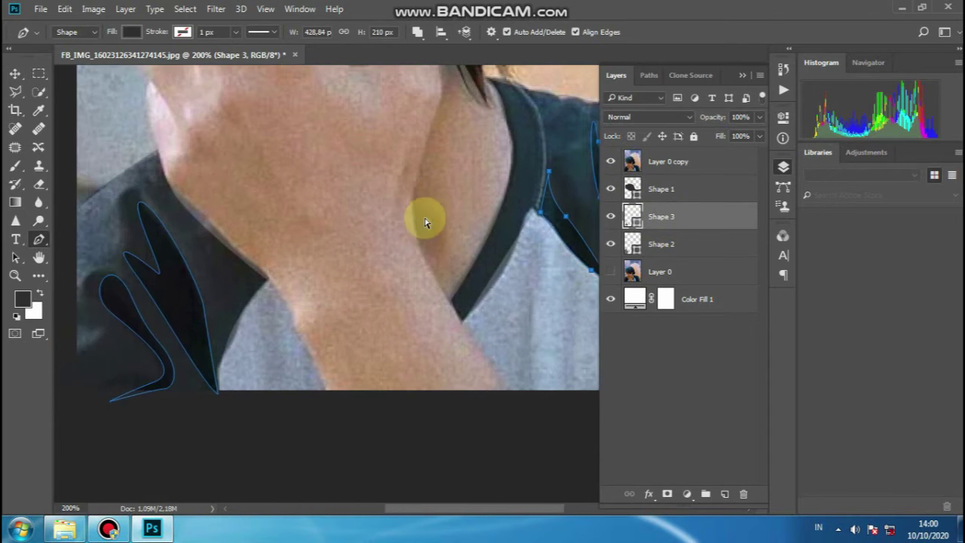
pyautogui.scroll(2, 426, 218)
pyautogui.click(611, 162)
pyautogui.click(611, 161)
pyautogui.scroll(2, 452, 200)
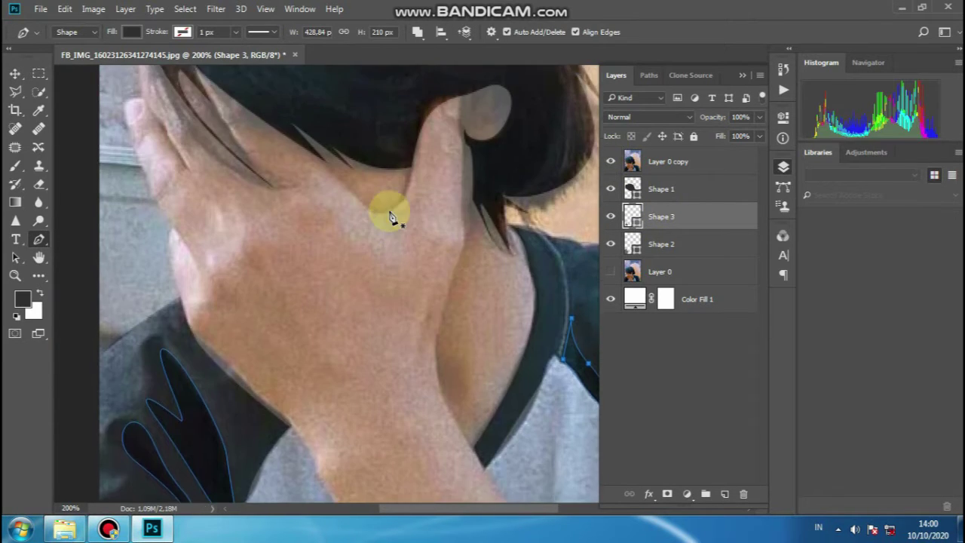
pyautogui.scroll(-3, 482, 218)
# - Start a new shape above Layer 0 at the collar's lowest point and trace the hand's edge along the neck up to the thumb tip
pyautogui.click(645, 270)
pyautogui.scroll(-2, 427, 301)
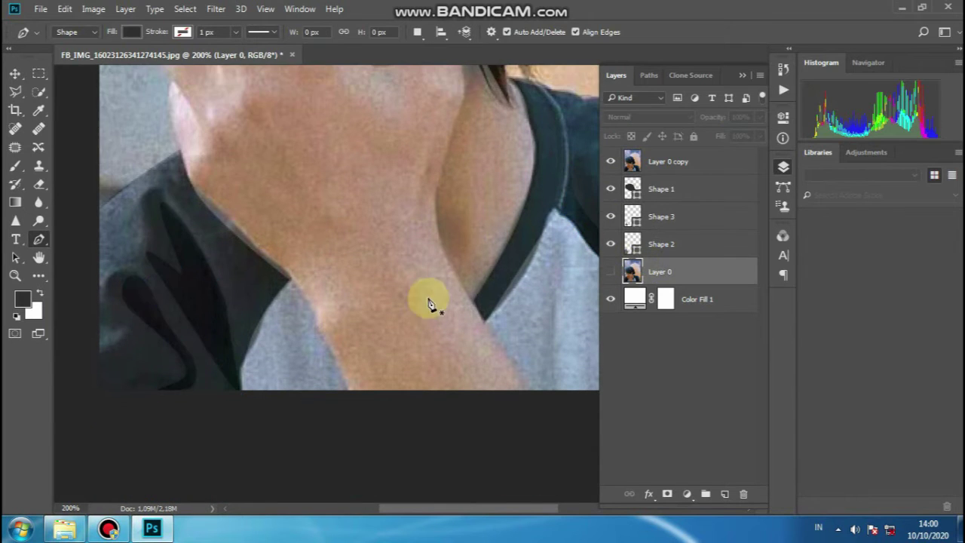
pyautogui.scroll(-1, 468, 292)
pyautogui.hscroll(-2, 430, 276)
pyautogui.hscroll(1, 415, 264)
pyautogui.scroll(3, 431, 269)
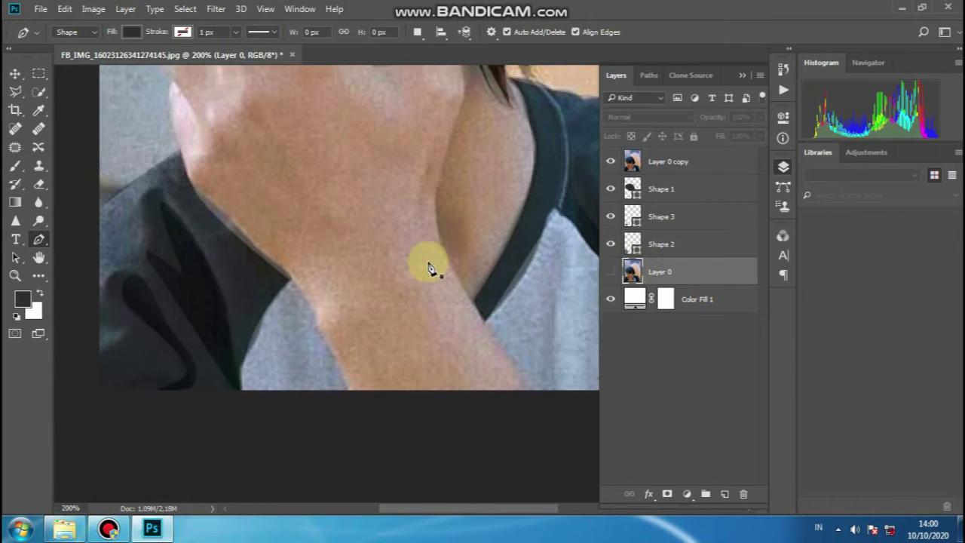
pyautogui.click(474, 330)
pyautogui.moveTo(433, 213); pyautogui.dragTo(455, 145)
pyautogui.hotkey('ctrl', 'z')
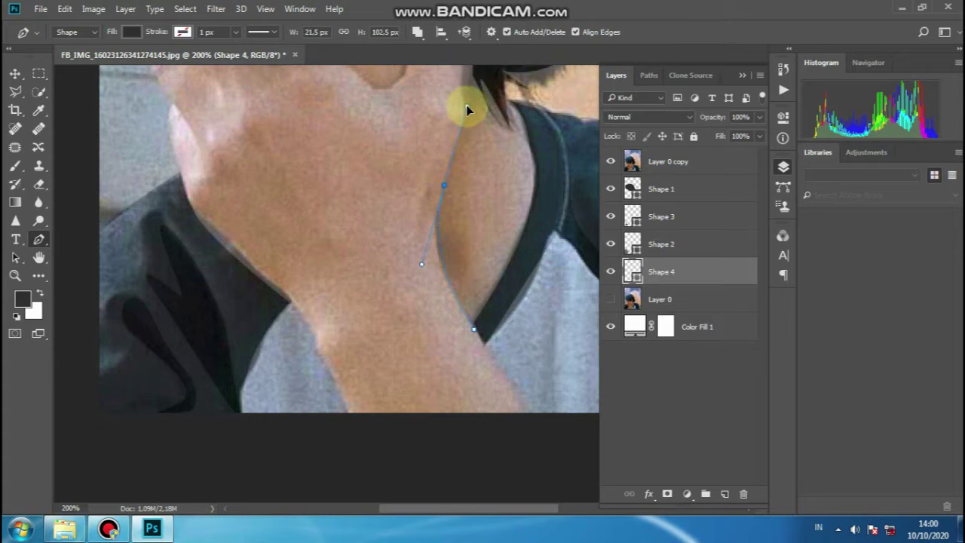
pyautogui.scroll(4, 466, 113)
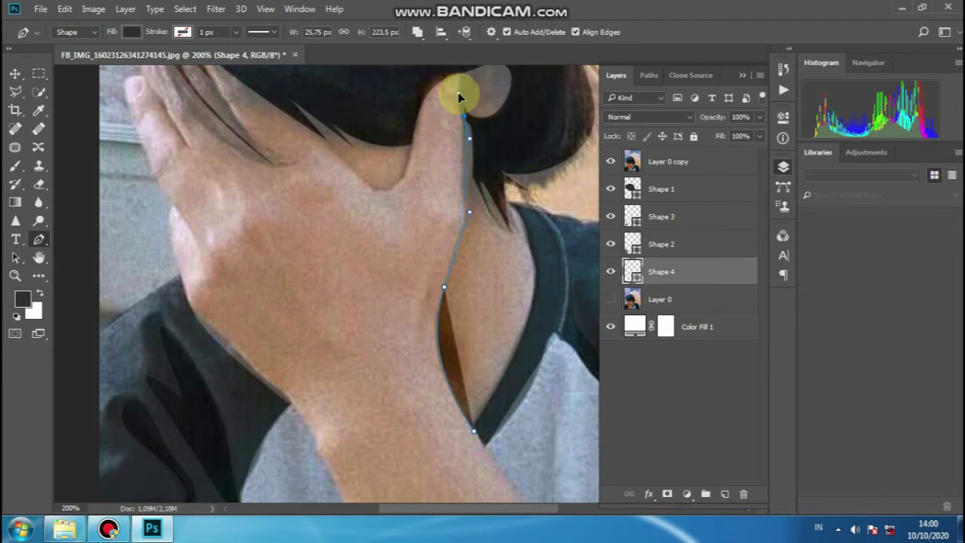
pyautogui.moveTo(458, 97); pyautogui.dragTo(468, 123)
# - Trace back down from the thumb tip close beside the first edge and close the thin neck shadow at the collar point
pyautogui.moveTo(483, 157); pyautogui.dragTo(483, 186)
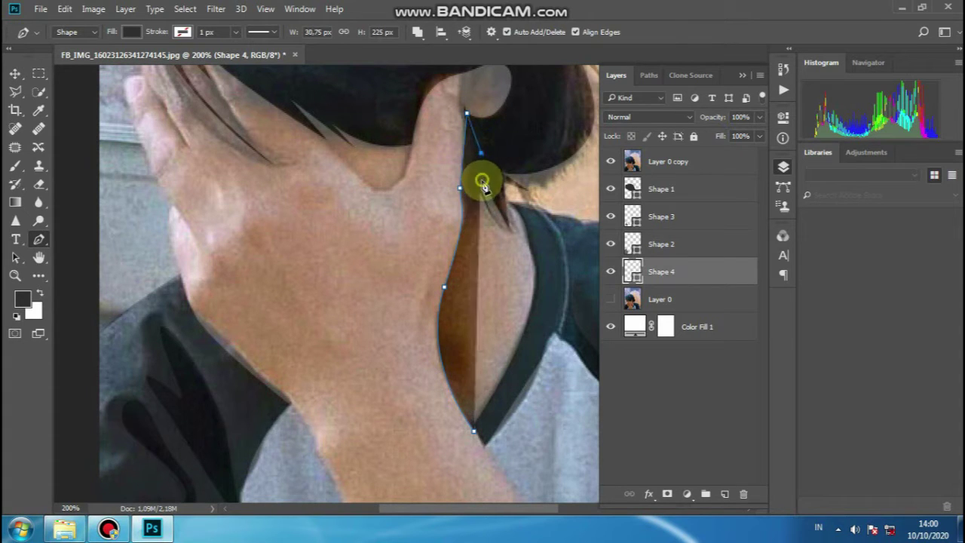
pyautogui.scroll(-1, 466, 225)
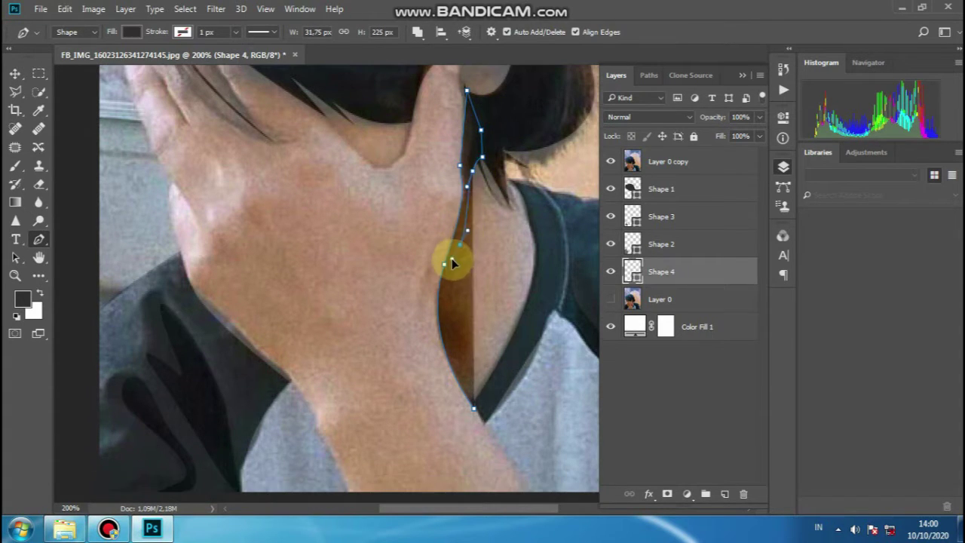
pyautogui.scroll(-2, 451, 301)
pyautogui.moveTo(472, 373); pyautogui.dragTo(486, 407)
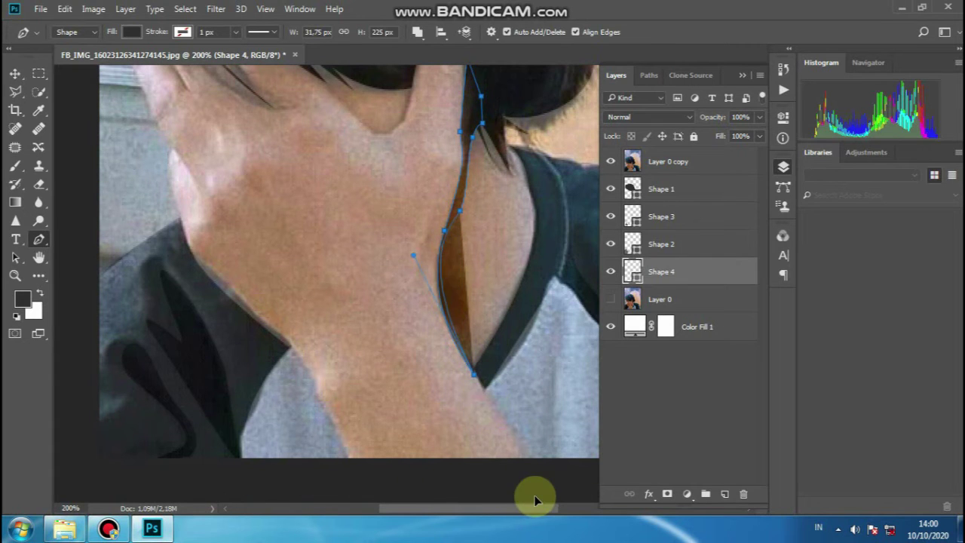
# - Hide and show the Layer 0 copy photo to check the thin shadow shape along the hand
pyautogui.click(611, 162)
pyautogui.click(611, 161)
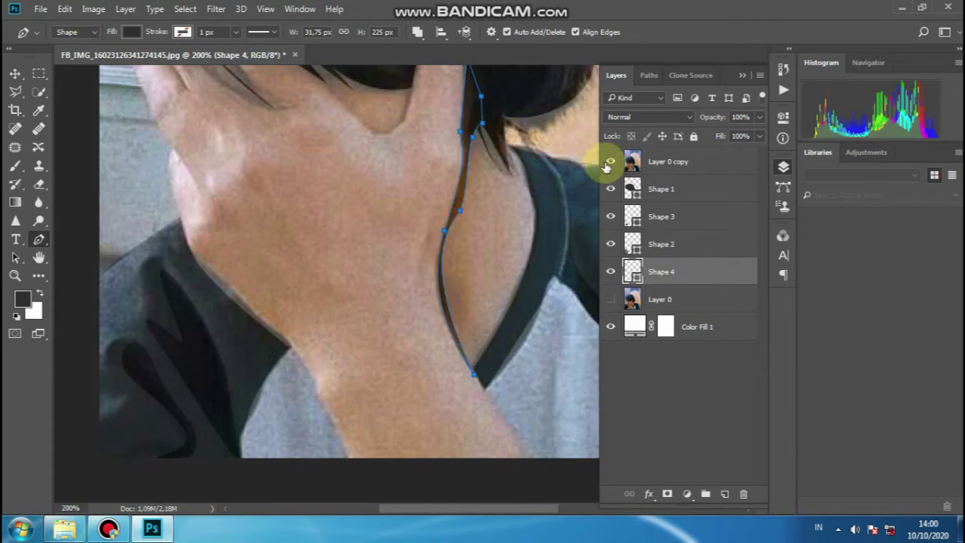
pyautogui.click(611, 162)
pyautogui.click(611, 162)
# - With the photo hidden, set the Shape 4 fill colour to 999999 and show the photo again
pyautogui.click(612, 161)
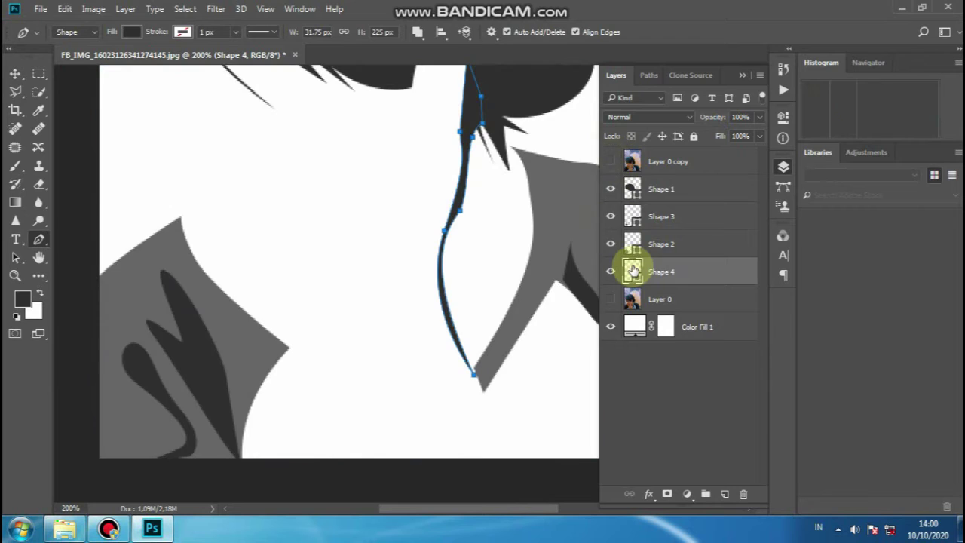
pyautogui.doubleClick(632, 270)
pyautogui.click(577, 175)
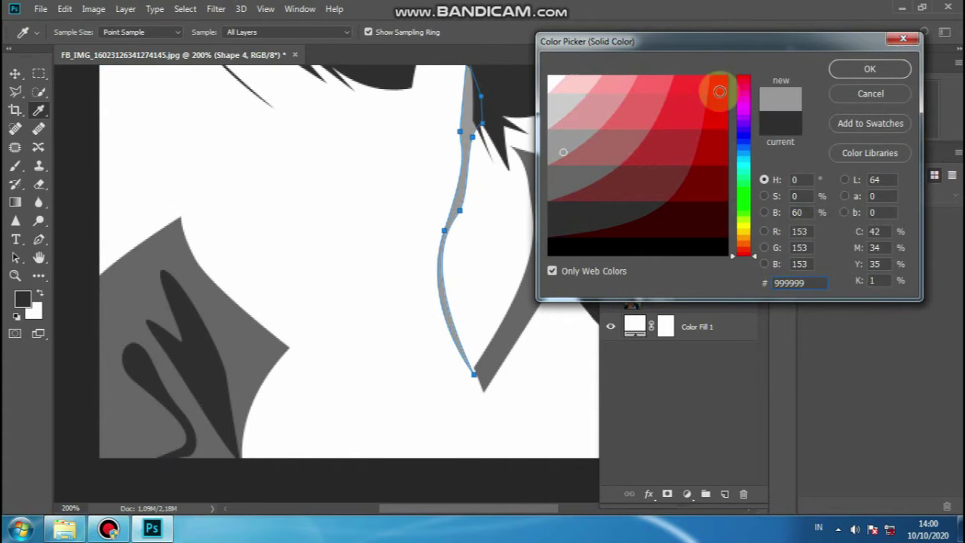
pyautogui.click(867, 68)
pyautogui.click(611, 162)
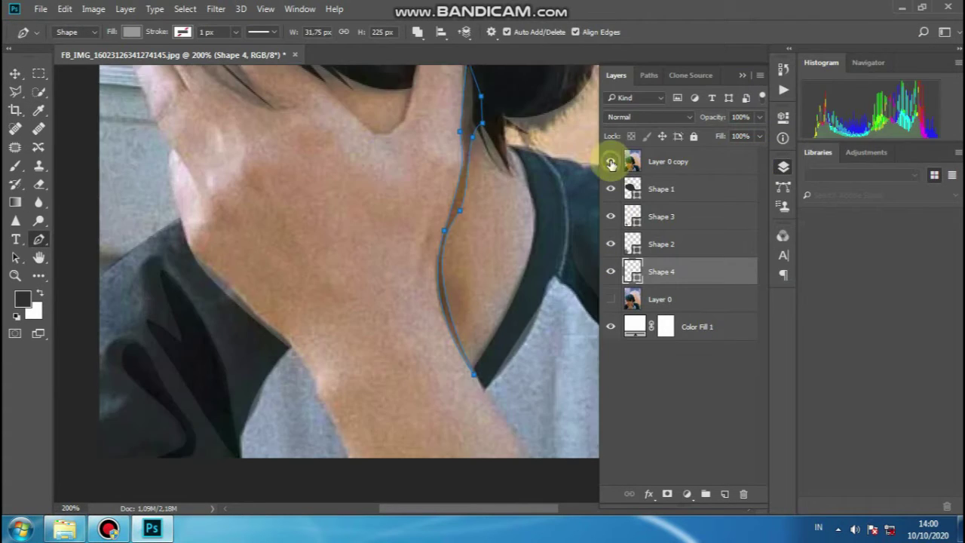
# - Add a closed shadow to Shape 4 between the thumb and the index finger, following the hand's curve and the hair edge
pyautogui.scroll(3, 387, 168)
pyautogui.click(413, 179)
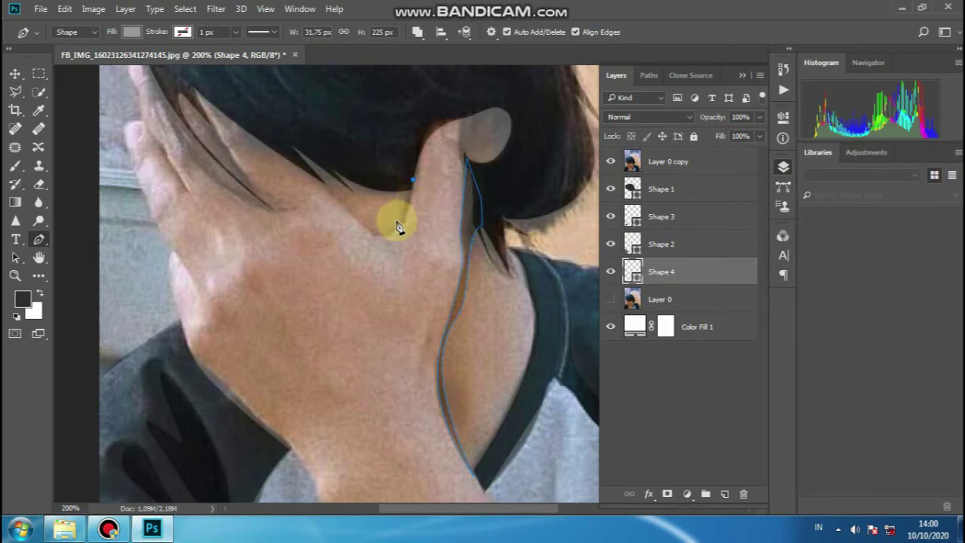
pyautogui.hotkey('ctrl', 'z')
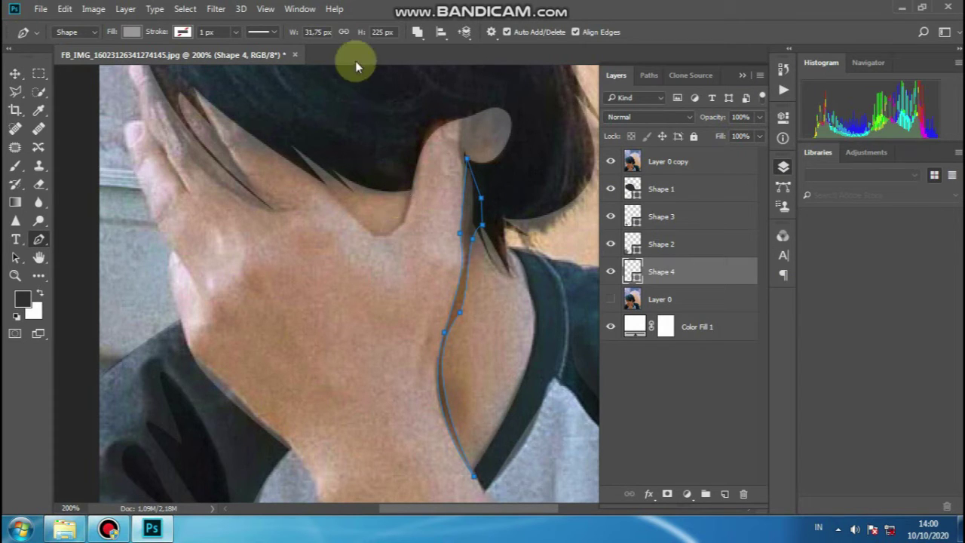
pyautogui.click(413, 174)
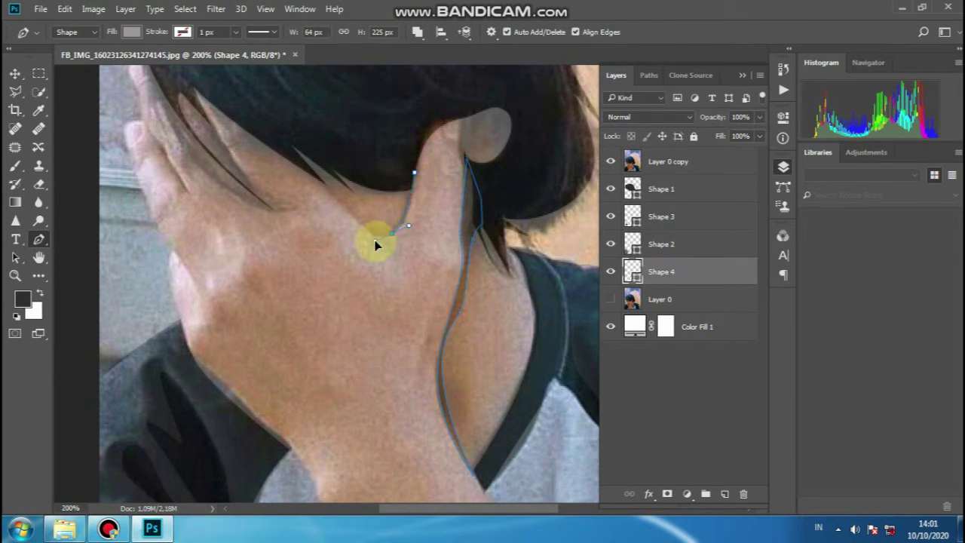
pyautogui.moveTo(377, 245); pyautogui.dragTo(372, 241)
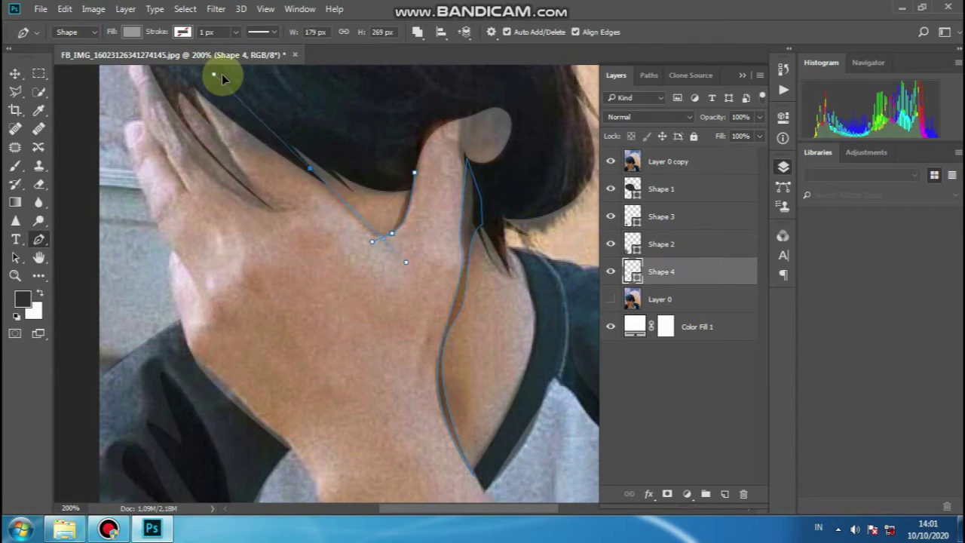
pyautogui.moveTo(243, 96); pyautogui.dragTo(244, 98)
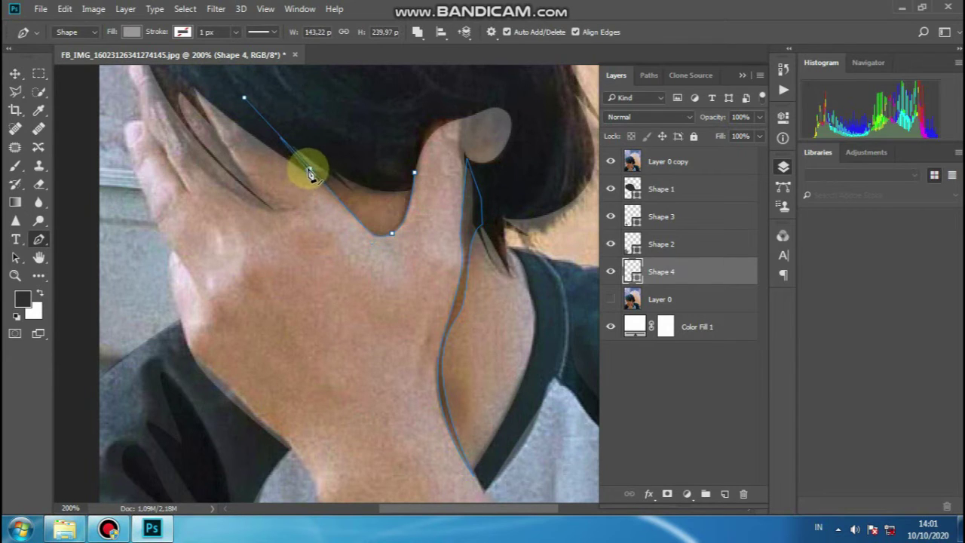
pyautogui.moveTo(294, 137); pyautogui.dragTo(336, 160)
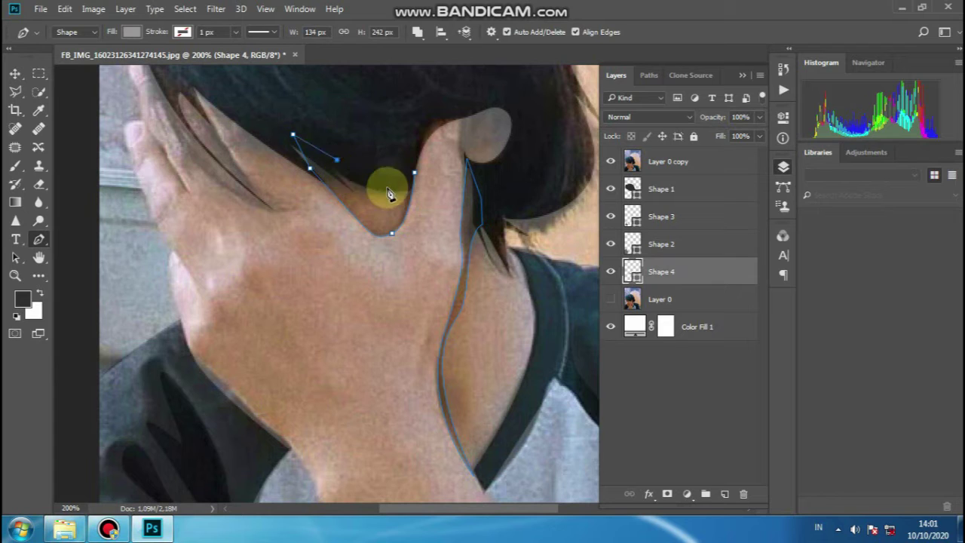
pyautogui.moveTo(371, 189); pyautogui.dragTo(417, 149)
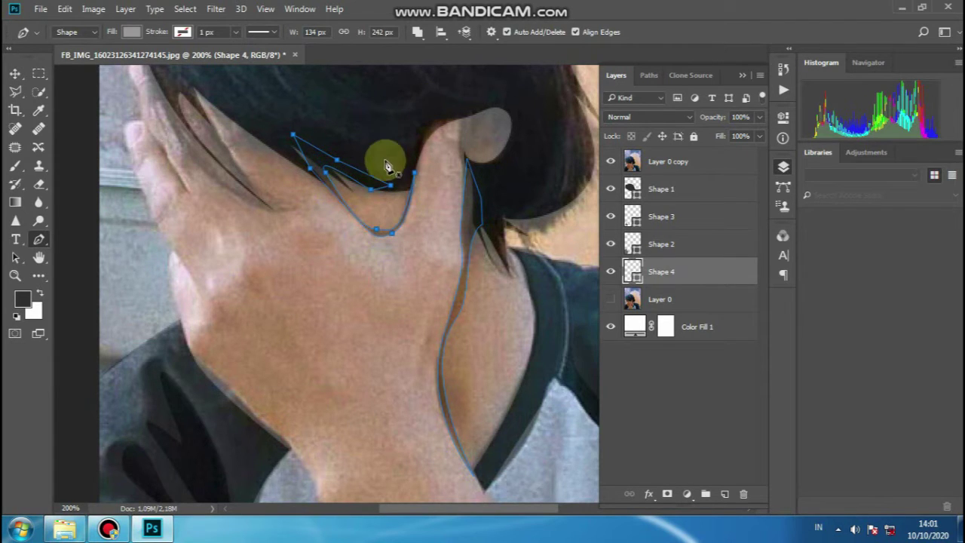
# - Add a thin curved crease to Shape 4 between the two outer fingers of the hand
pyautogui.scroll(1, 381, 163)
pyautogui.hscroll(-3, 368, 168)
pyautogui.scroll(2, 325, 204)
pyautogui.hscroll(-1, 264, 247)
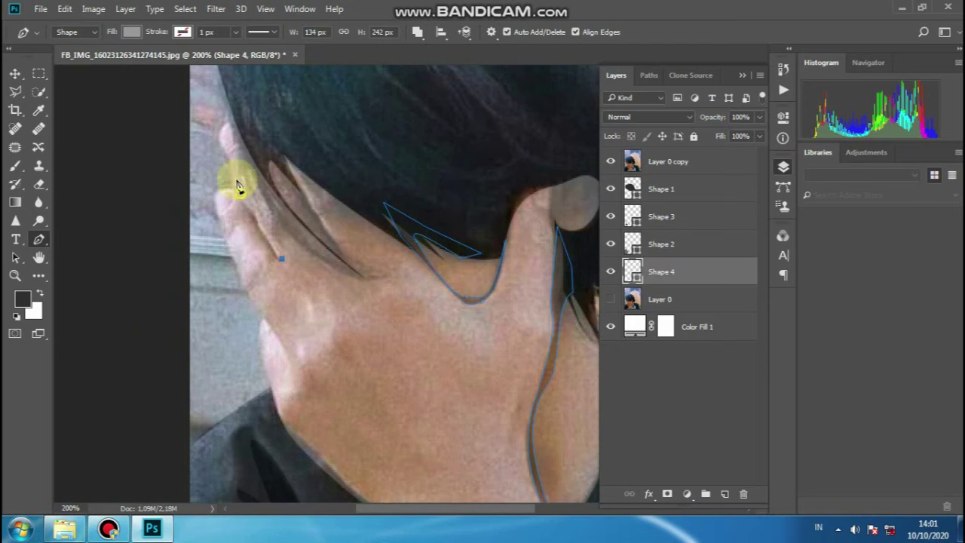
pyautogui.moveTo(241, 194); pyautogui.dragTo(247, 213)
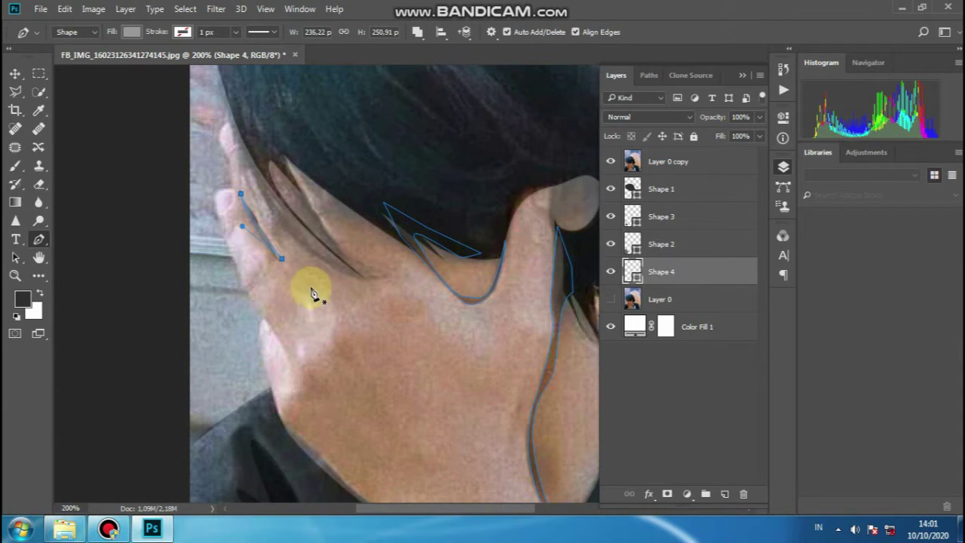
# - Check the finger crease with the photo hidden and shown, and add a second thin crease at the hand's outer edge below the fingers
pyautogui.scroll(-4, 228, 186)
pyautogui.scroll(5, 246, 186)
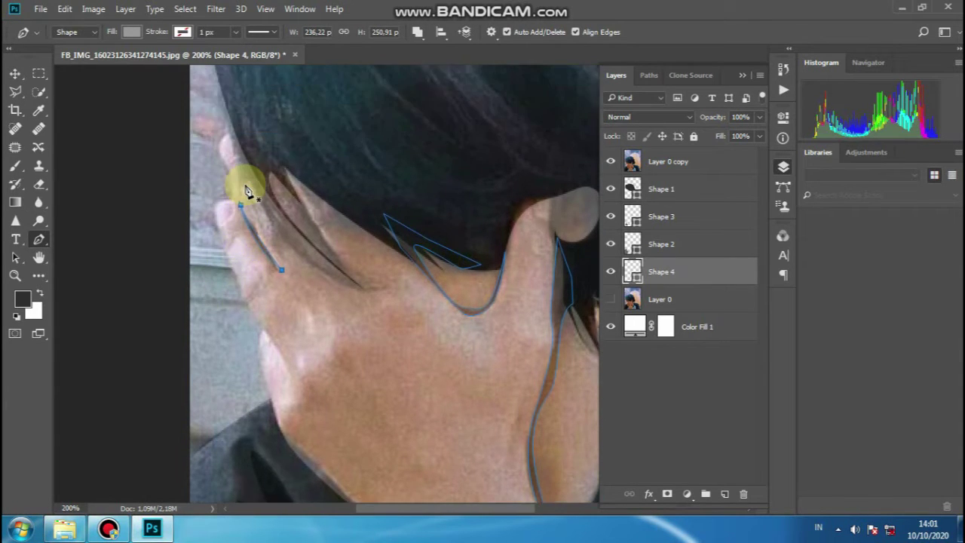
pyautogui.scroll(5, 264, 184)
pyautogui.click(611, 162)
pyautogui.click(611, 163)
pyautogui.scroll(-3, 382, 236)
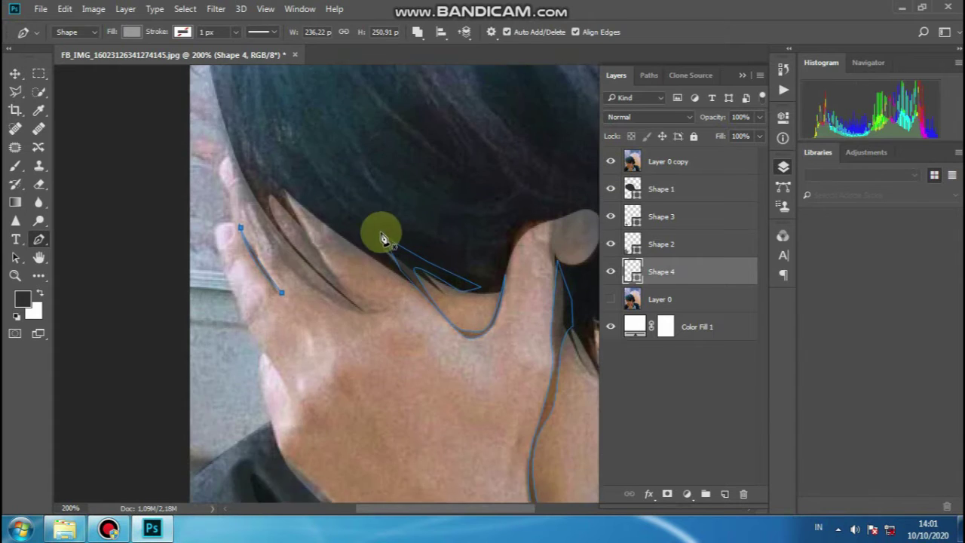
pyautogui.scroll(-5, 251, 200)
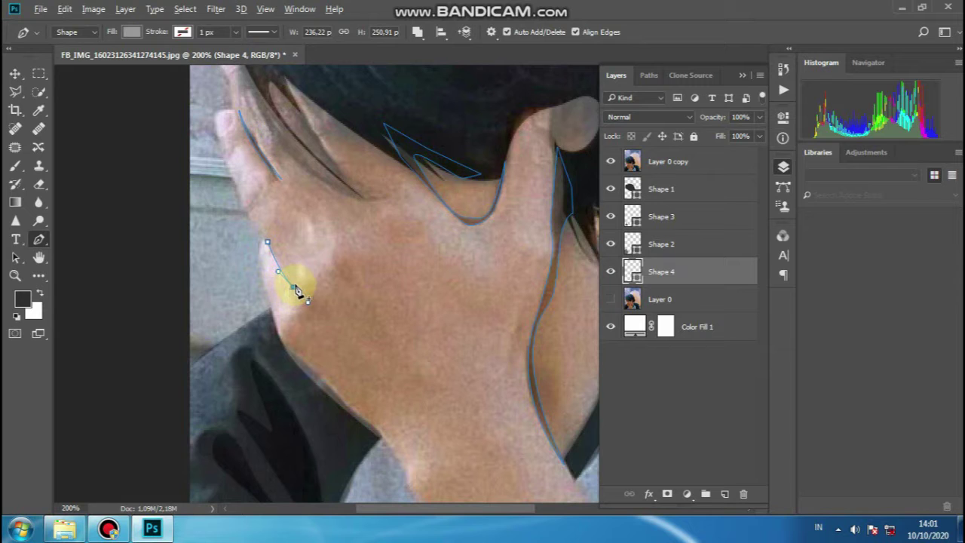
pyautogui.hscroll(5, 323, 264)
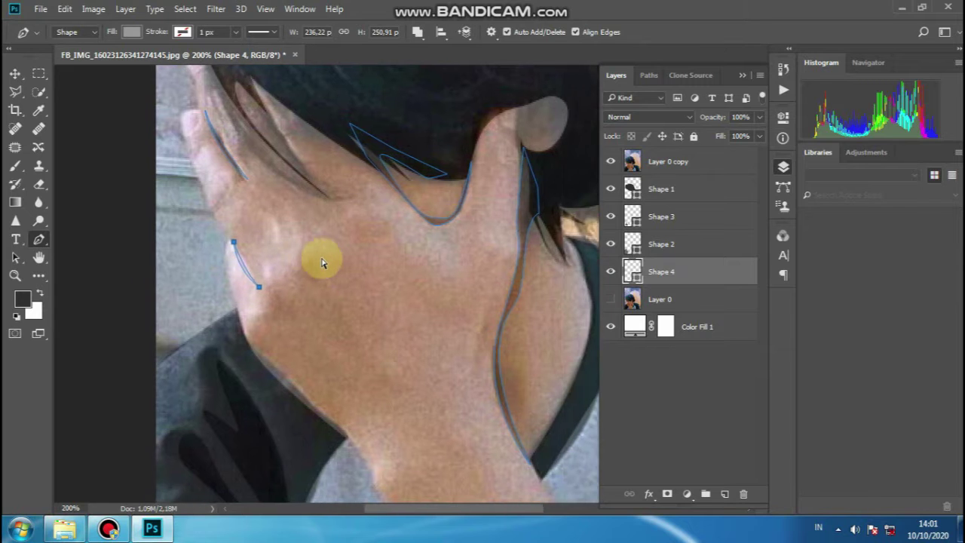
# - Review the traced shapes around the hair and hand with the Layer 0 copy photo hidden and shown
pyautogui.scroll(-4, 324, 263)
pyautogui.scroll(8, 324, 263)
pyautogui.scroll(3, 326, 264)
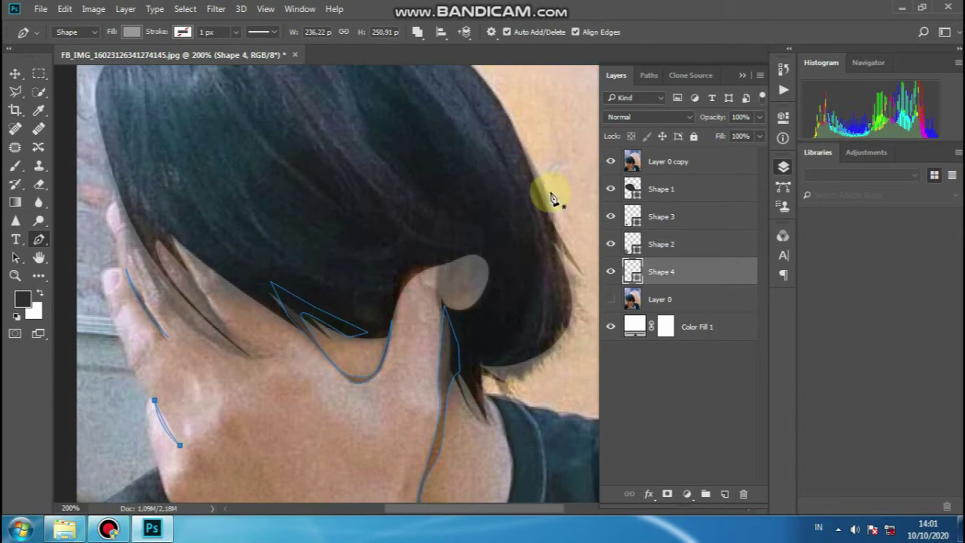
pyautogui.click(611, 162)
pyautogui.click(611, 162)
# - Select Layer 0, set the foreground colour to the light pink ffcccc, and return to the Pen tool at the base of the forearm
pyautogui.click(660, 297)
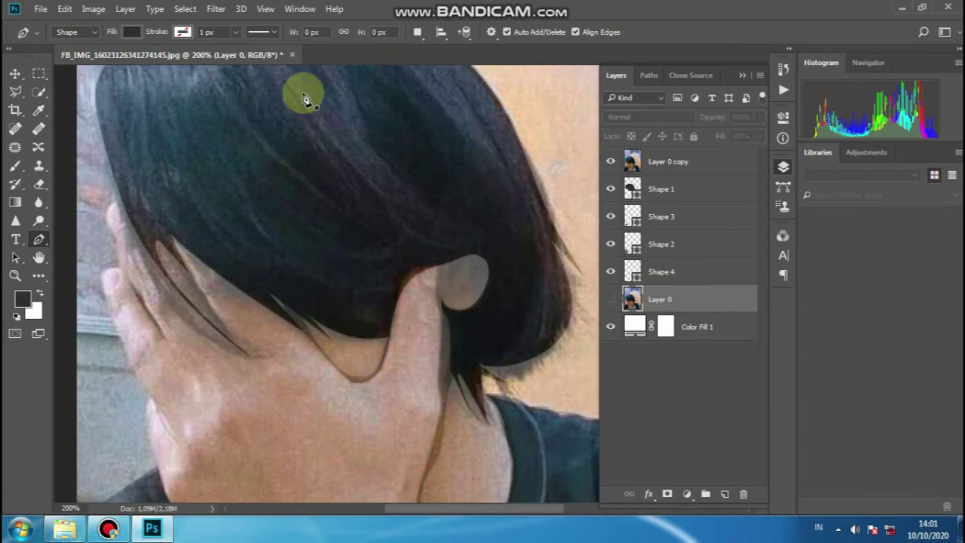
pyautogui.click(25, 300)
pyautogui.click(574, 86)
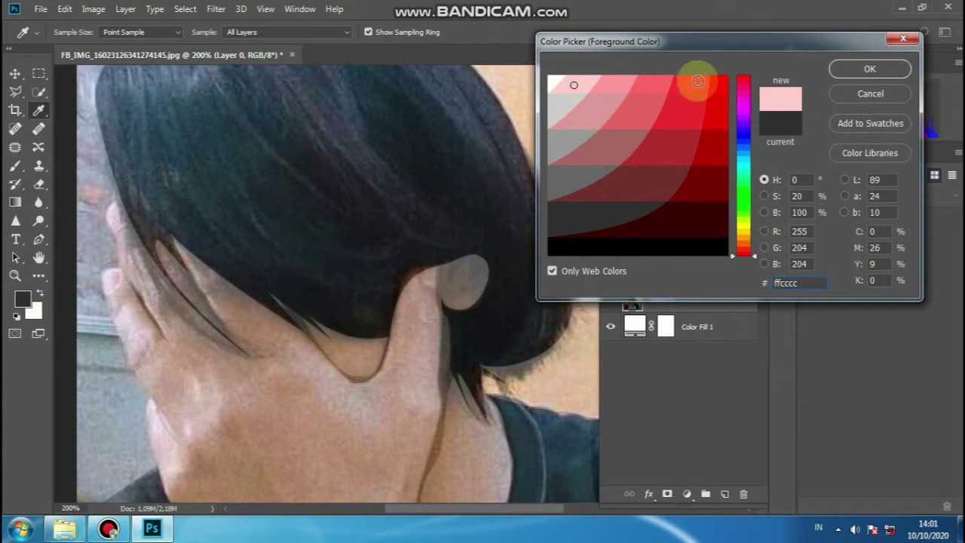
pyautogui.click(870, 68)
pyautogui.press('p')
pyautogui.scroll(-8, 509, 189)
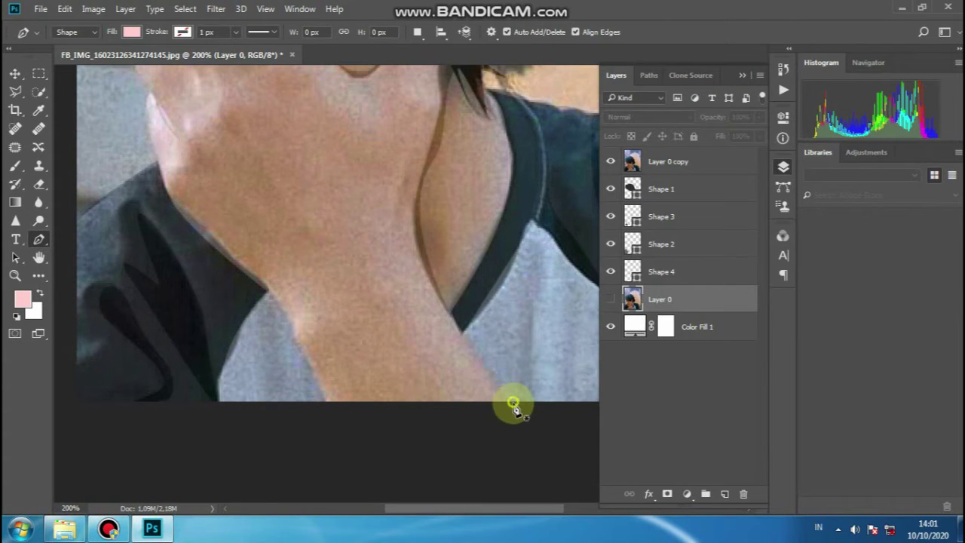
# - Start a light pink Pen tool shape at the forearm base and trace it up along the neckline to the hair below the ear
pyautogui.click(514, 406)
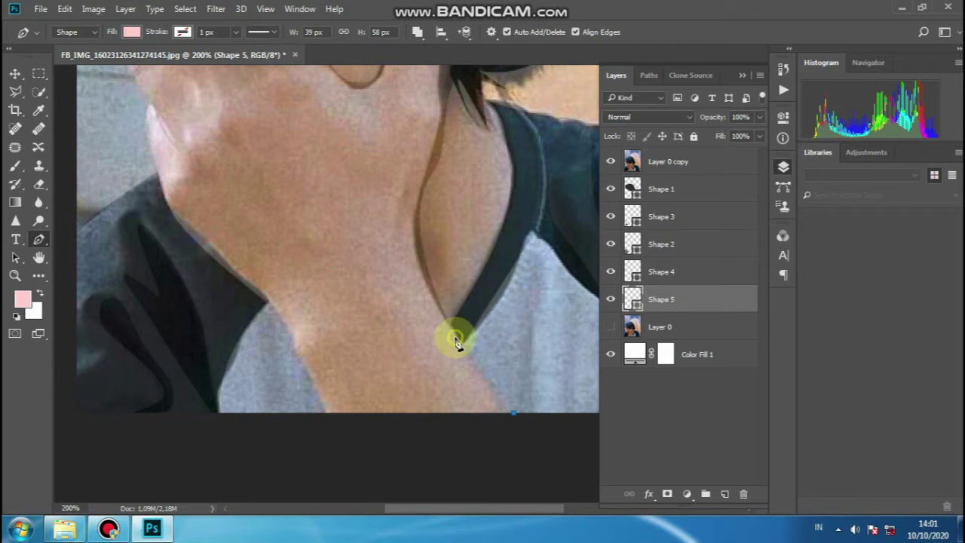
pyautogui.click(455, 341)
pyautogui.click(487, 281)
pyautogui.scroll(2, 500, 250)
pyautogui.click(522, 198)
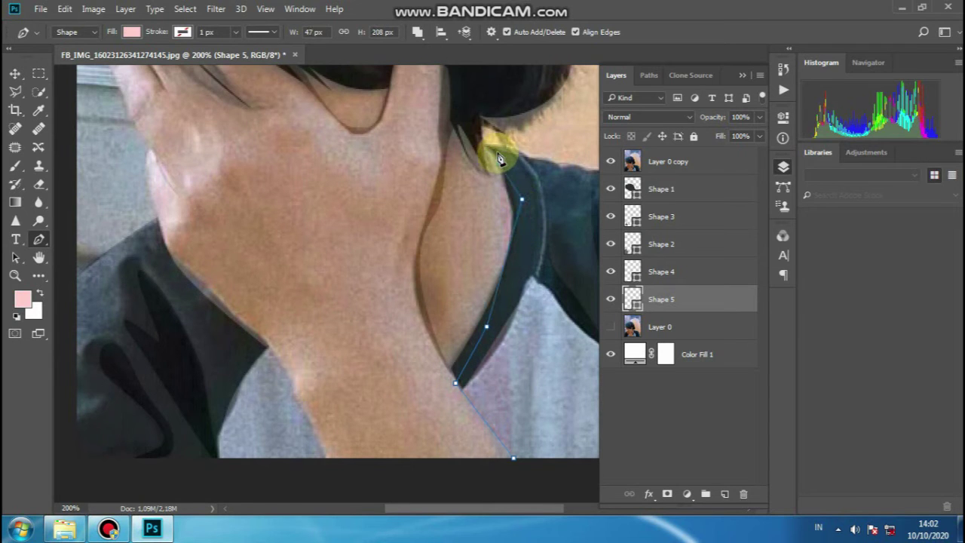
pyautogui.click(482, 147)
pyautogui.scroll(4, 480, 148)
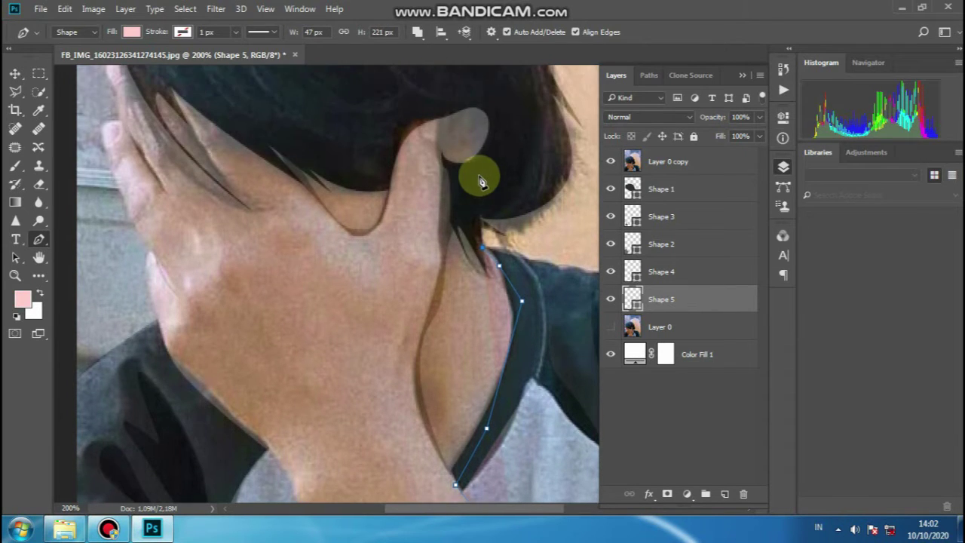
# - Extend the skin outline roughly under the hair area, from below the ear across to the tip of the outer finger
pyautogui.click(466, 189)
pyautogui.click(520, 154)
pyautogui.scroll(2, 510, 115)
pyautogui.scroll(1, 510, 115)
pyautogui.click(509, 115)
pyautogui.scroll(3, 257, 101)
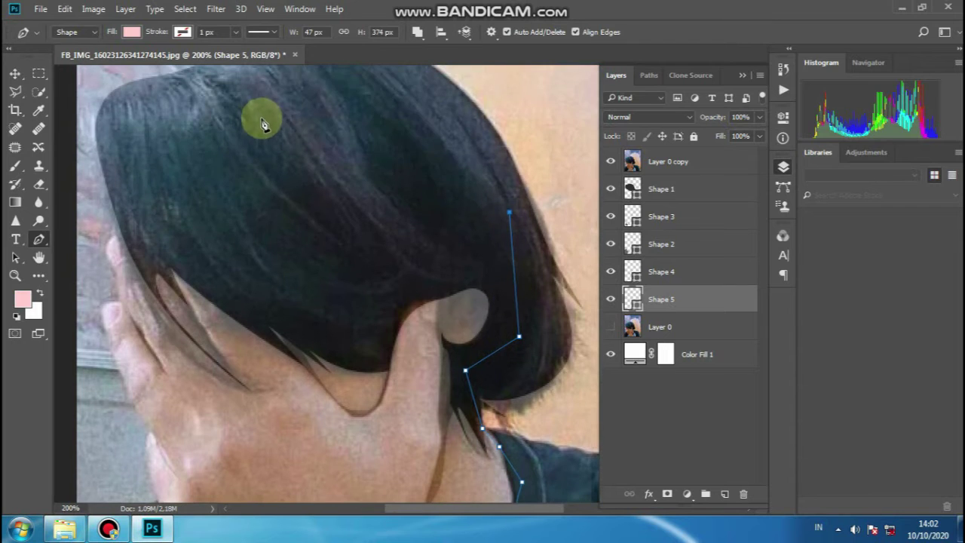
pyautogui.click(197, 203)
pyautogui.click(128, 233)
pyautogui.click(118, 234)
pyautogui.hscroll(-2, 142, 231)
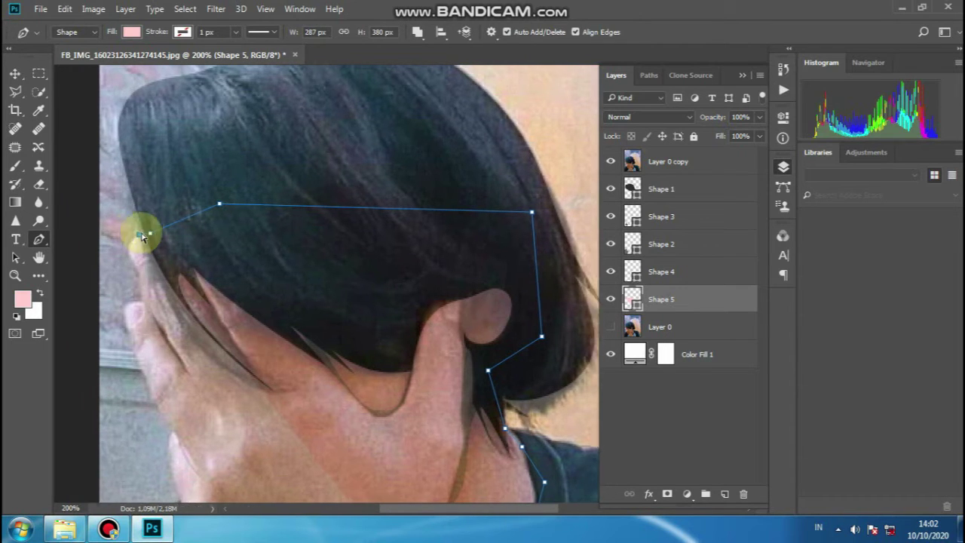
# - Trace the skin outline down around the two outer fingers and along the hand's outer edge to the shirt sleeve
pyautogui.scroll(-1, 178, 244)
pyautogui.moveTo(181, 248); pyautogui.dragTo(182, 261)
pyautogui.hotkey('ctrl', 'z')
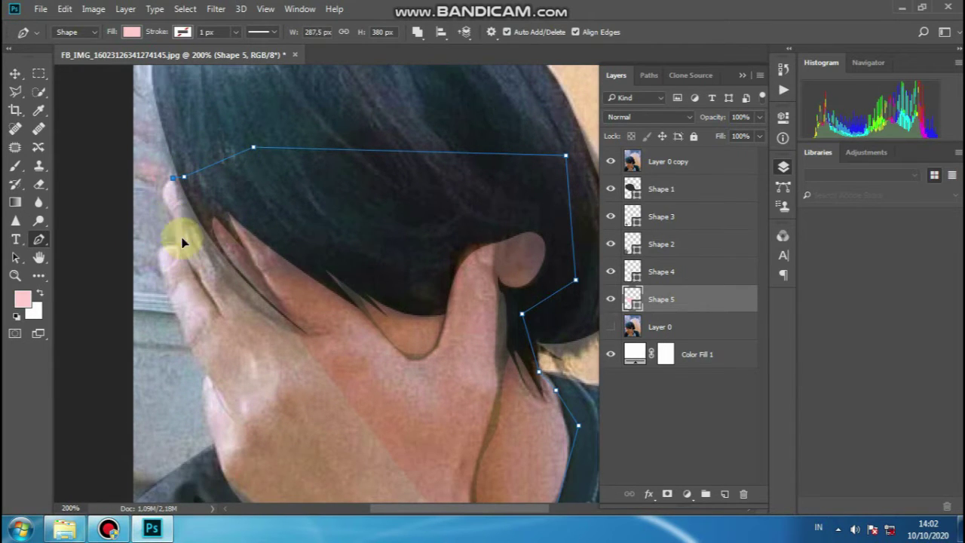
pyautogui.moveTo(173, 215); pyautogui.dragTo(185, 246)
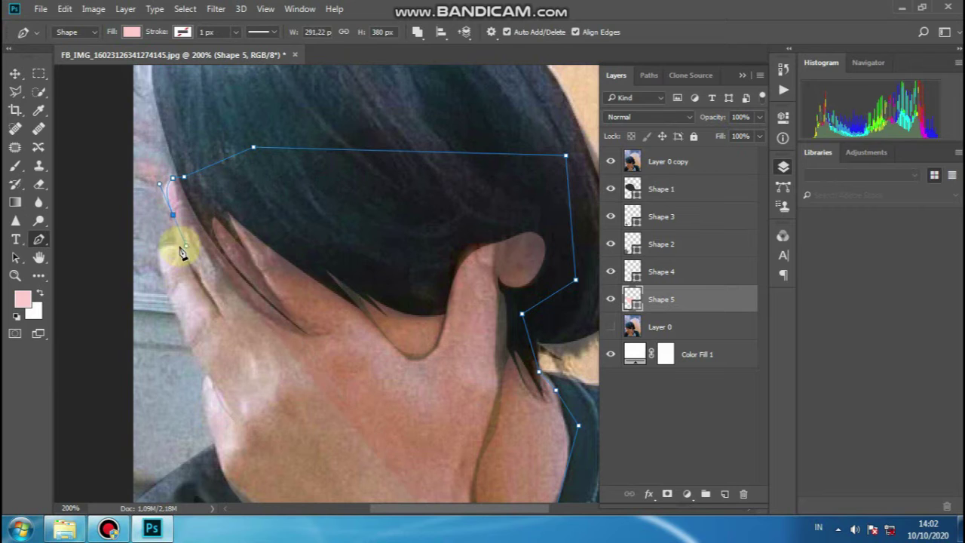
pyautogui.click(184, 326)
pyautogui.scroll(-1, 200, 340)
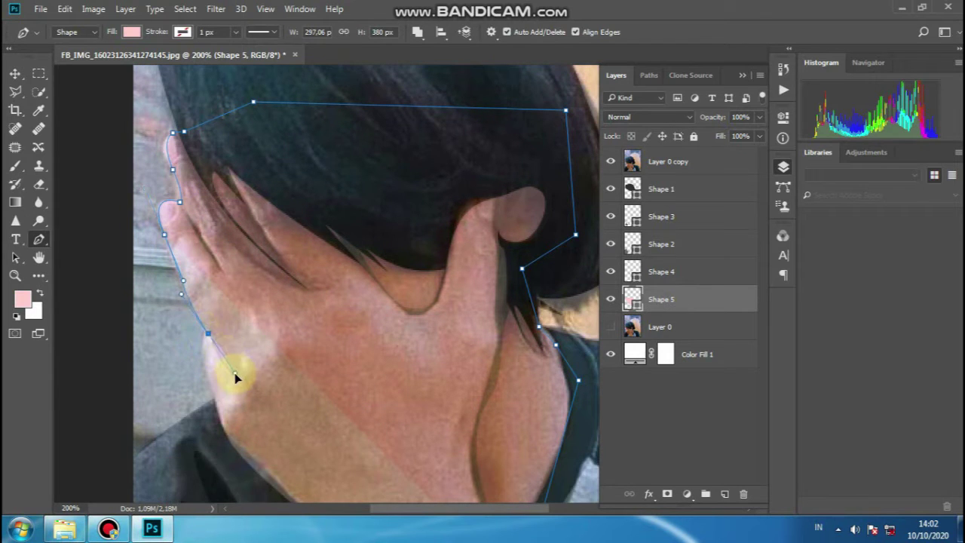
pyautogui.scroll(-1, 212, 337)
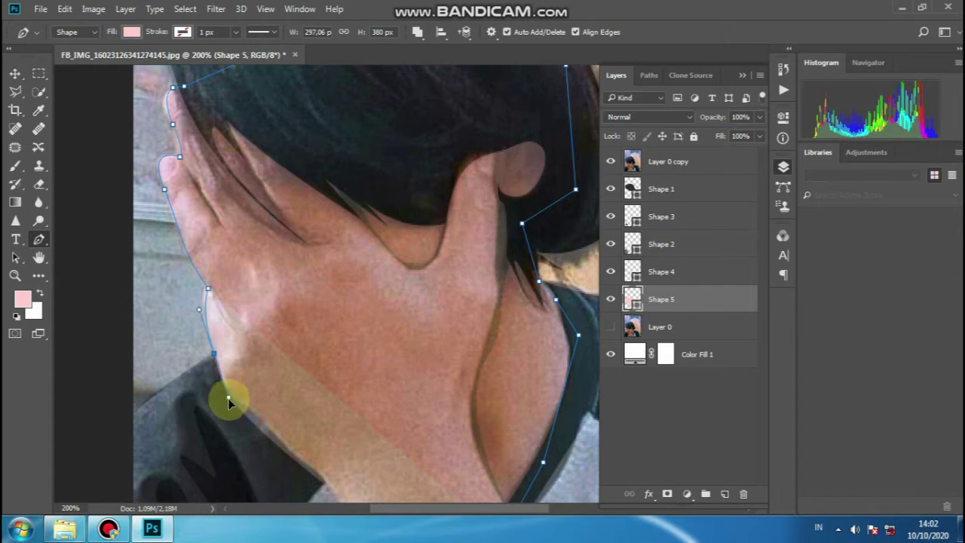
# - Continue the skin outline under the sleeve and down the forearm, and close the shape, about 297 by 394 px, at its starting point
pyautogui.scroll(-2, 216, 358)
pyautogui.click(216, 346)
pyautogui.scroll(-2, 231, 329)
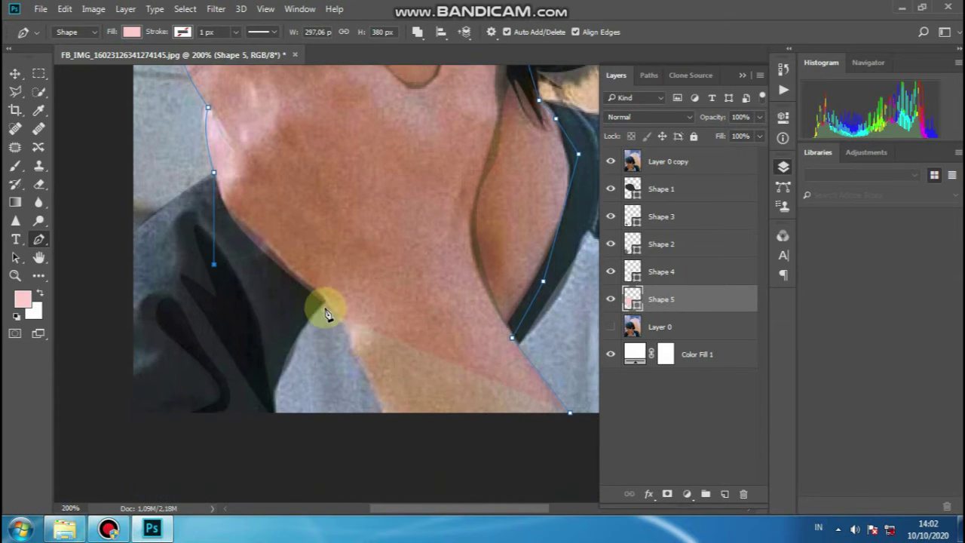
pyautogui.click(320, 302)
pyautogui.scroll(-1, 341, 317)
pyautogui.click(349, 302)
pyautogui.click(362, 332)
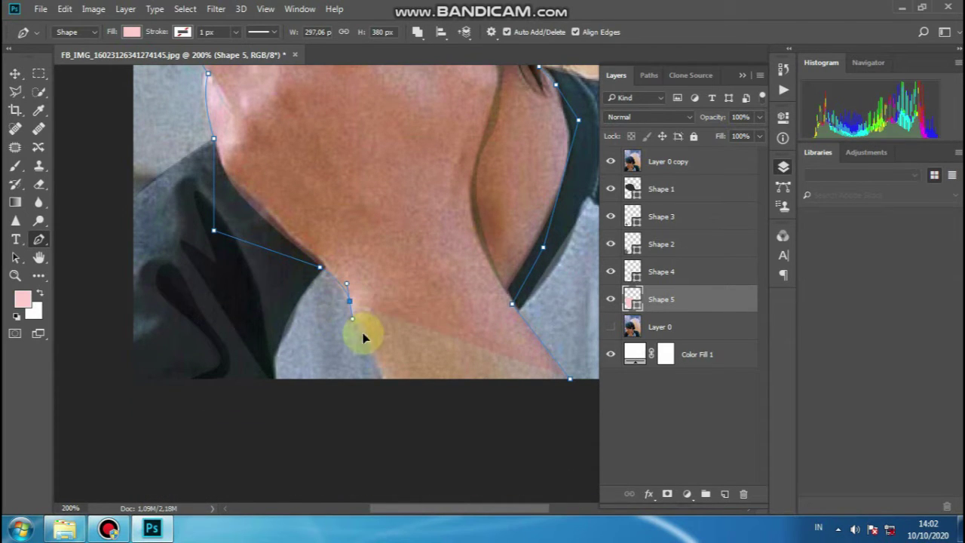
pyautogui.scroll(-1, 366, 334)
pyautogui.click(379, 319)
pyautogui.click(387, 344)
pyautogui.click(393, 369)
pyautogui.click(571, 338)
# - Compare the traced skin shape with the portrait by hiding and showing the Layer 0 copy photo at different zoom levels
pyautogui.scroll(3, 520, 226)
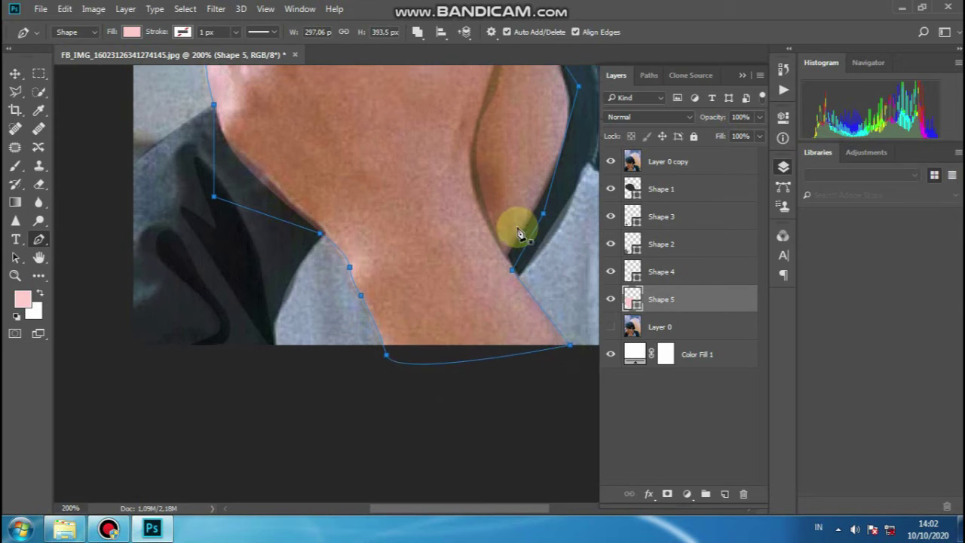
pyautogui.click(610, 161)
pyautogui.click(610, 160)
pyautogui.scroll(3, 194, 269)
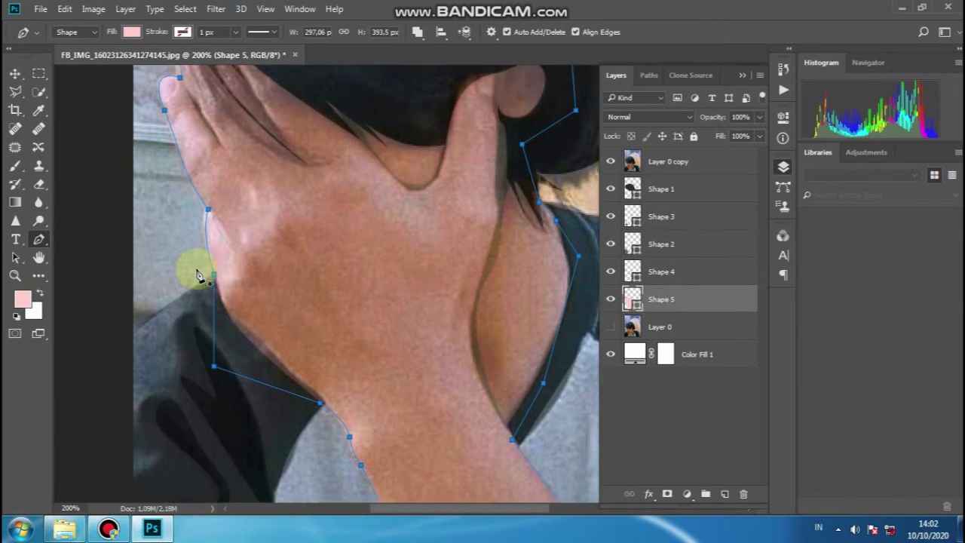
pyautogui.click(611, 161)
pyautogui.hotkey('ctrl', '-')
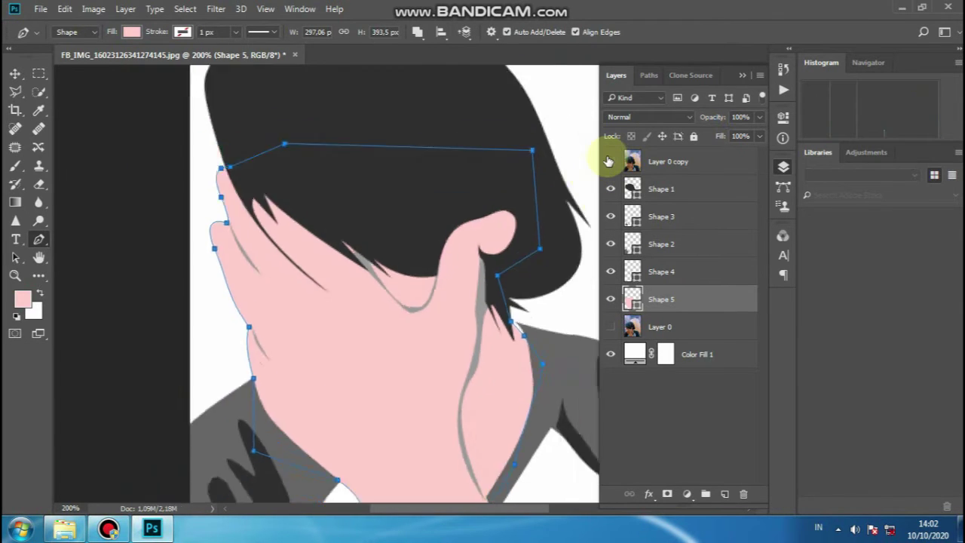
pyautogui.hotkey('ctrl', '-')
pyautogui.hotkey('ctrl', '+')
pyautogui.scroll(-1, 426, 294)
pyautogui.scroll(-2, 426, 295)
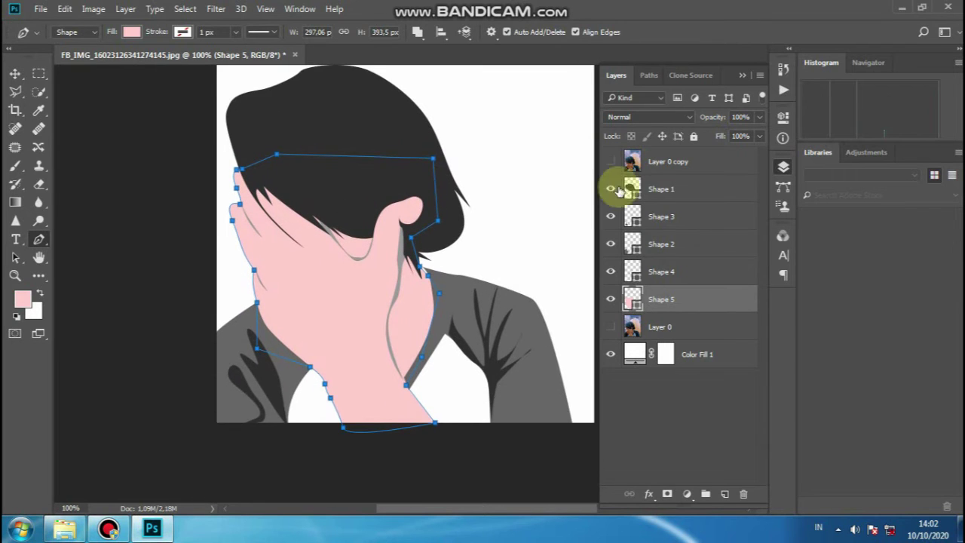
pyautogui.click(612, 162)
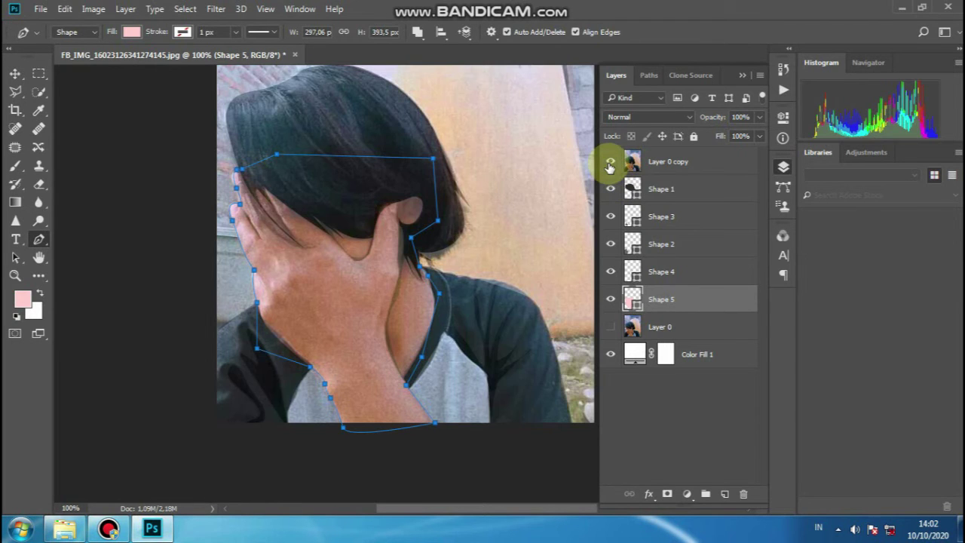
pyautogui.click(674, 326)
pyautogui.hscroll(-1, 426, 294)
pyautogui.hotkey('ctrl', '+')
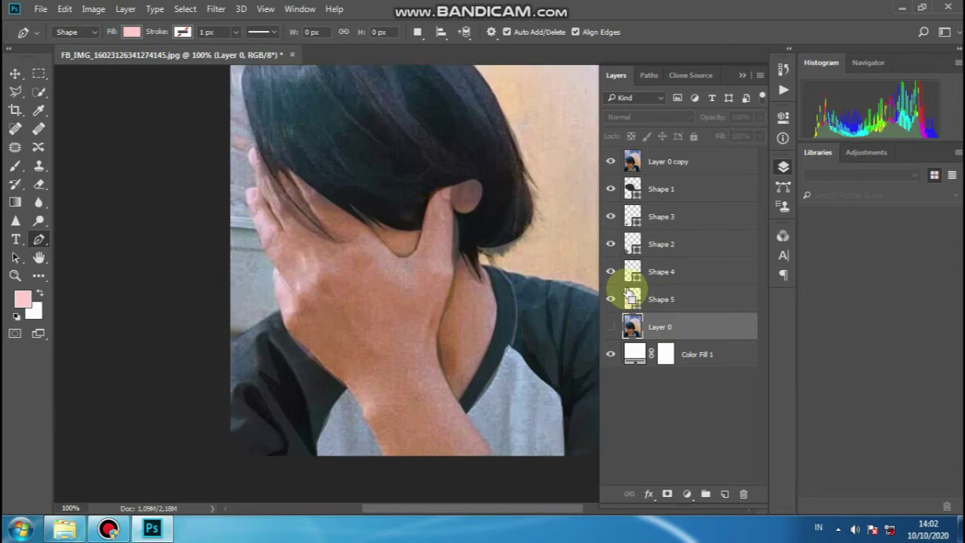
pyautogui.scroll(1, 4, 248)
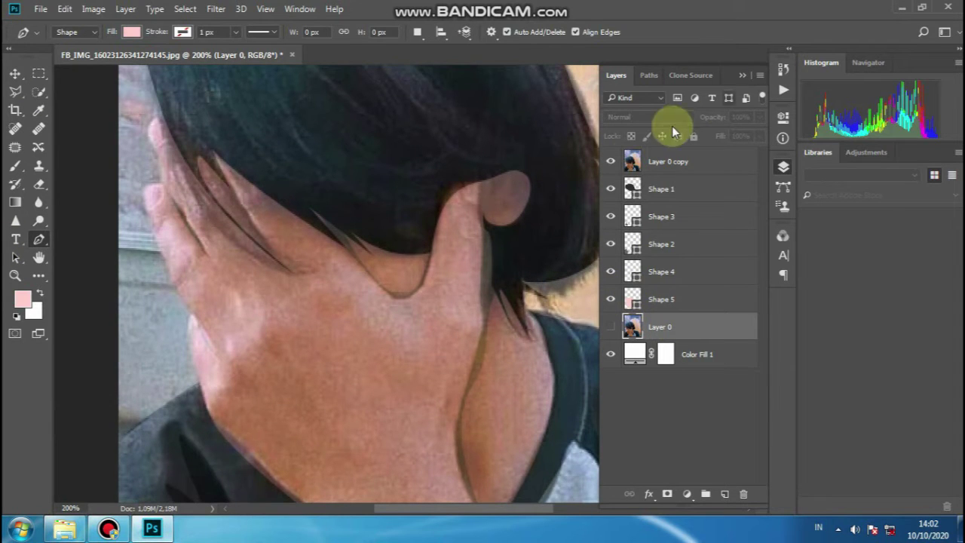
pyautogui.click(611, 162)
pyautogui.click(611, 161)
pyautogui.scroll(3, 580, 197)
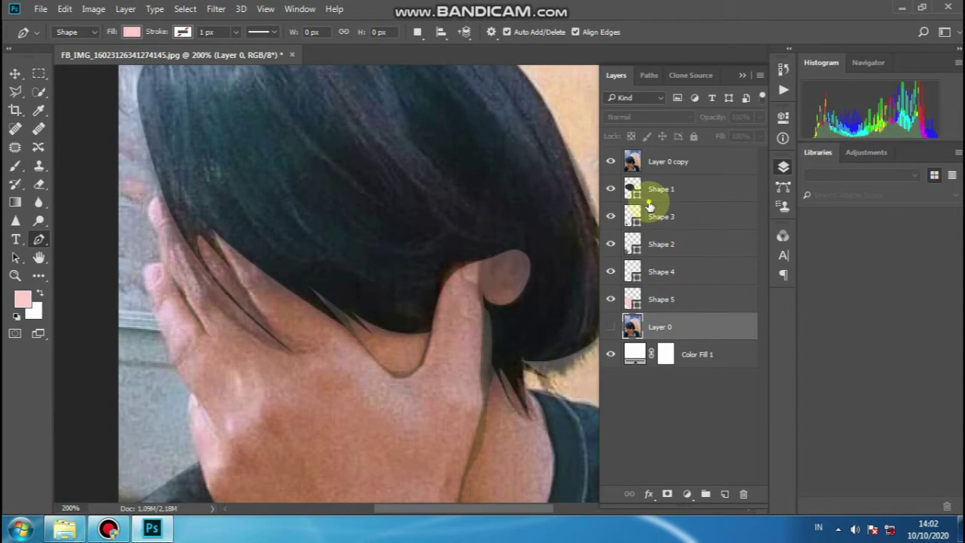
# - Add an empty layer directly above Shape 1, and set the foreground colour to cc9999 with the Brush tool active
pyautogui.click(654, 197)
pyautogui.click(723, 494)
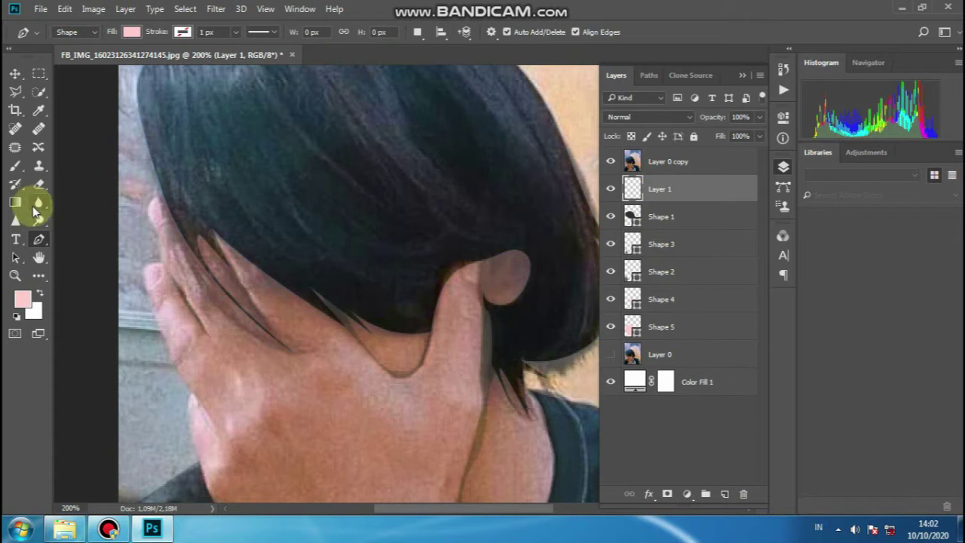
pyautogui.click(13, 167)
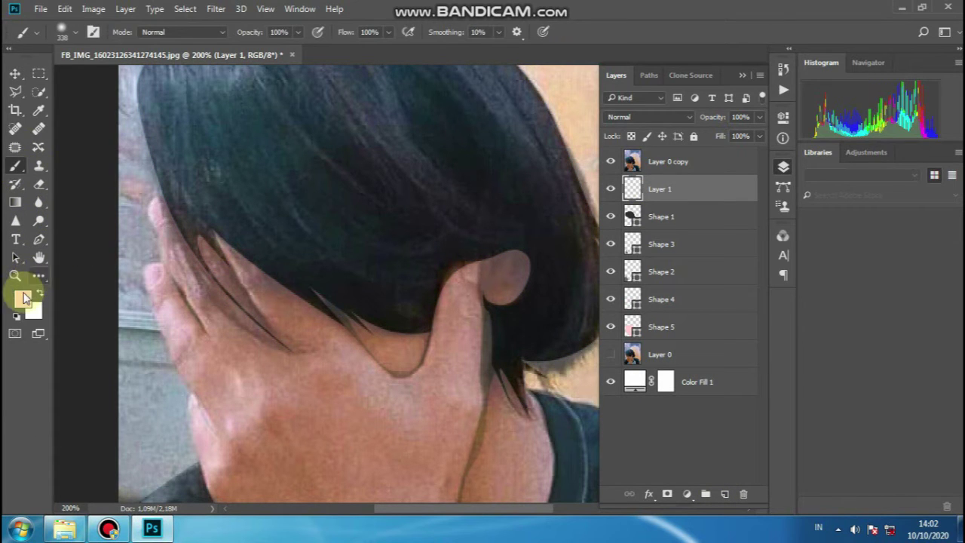
pyautogui.click(23, 304)
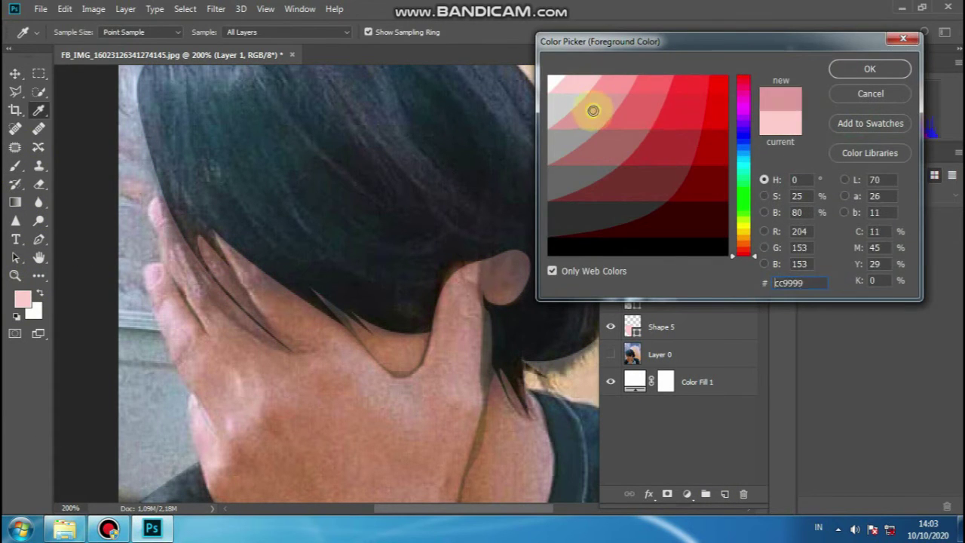
pyautogui.click(870, 69)
# - Choose "hair brush 2" from the hair brushes set, reduce its size below 73 px, and return to the Pen tool
pyautogui.rightClick(375, 165)
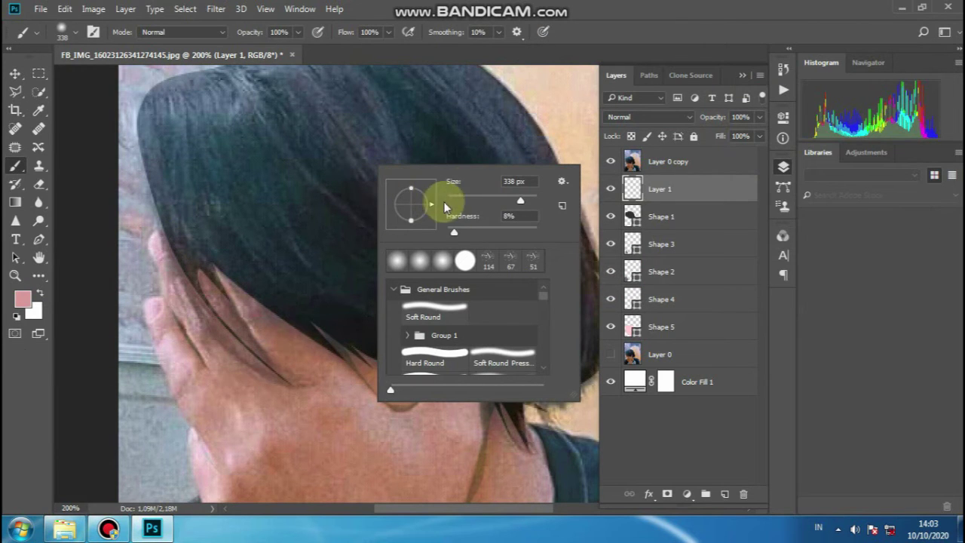
pyautogui.scroll(-10, 453, 289)
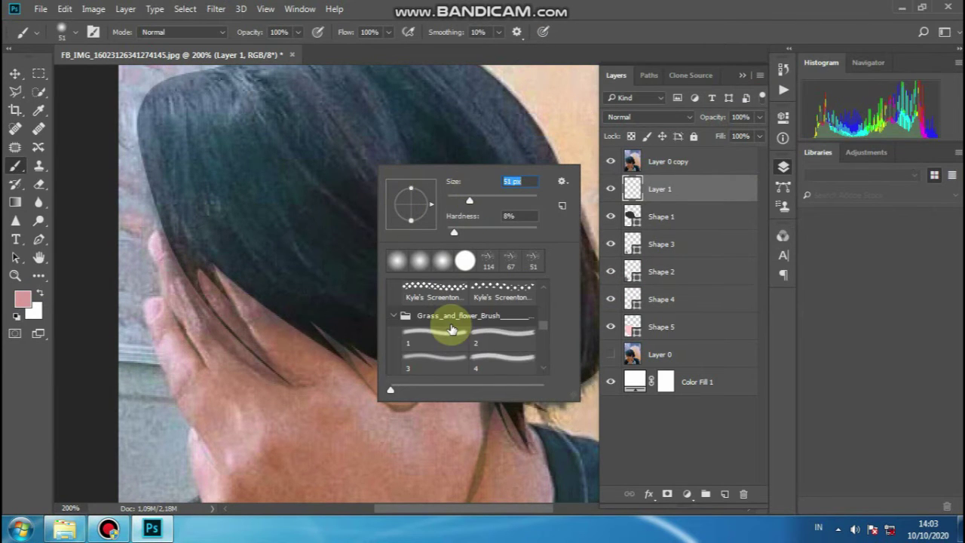
pyautogui.scroll(-3, 463, 324)
pyautogui.scroll(-5, 433, 304)
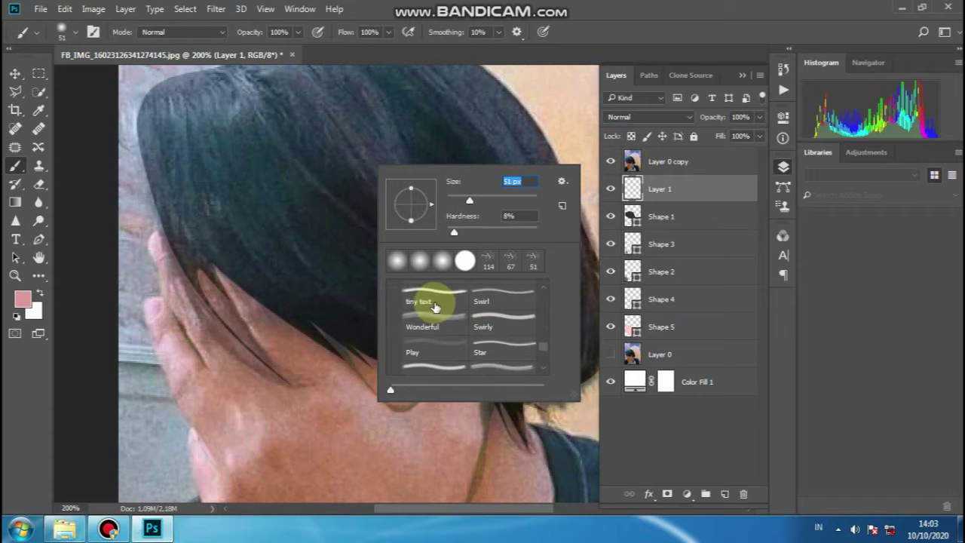
pyautogui.scroll(-1, 438, 339)
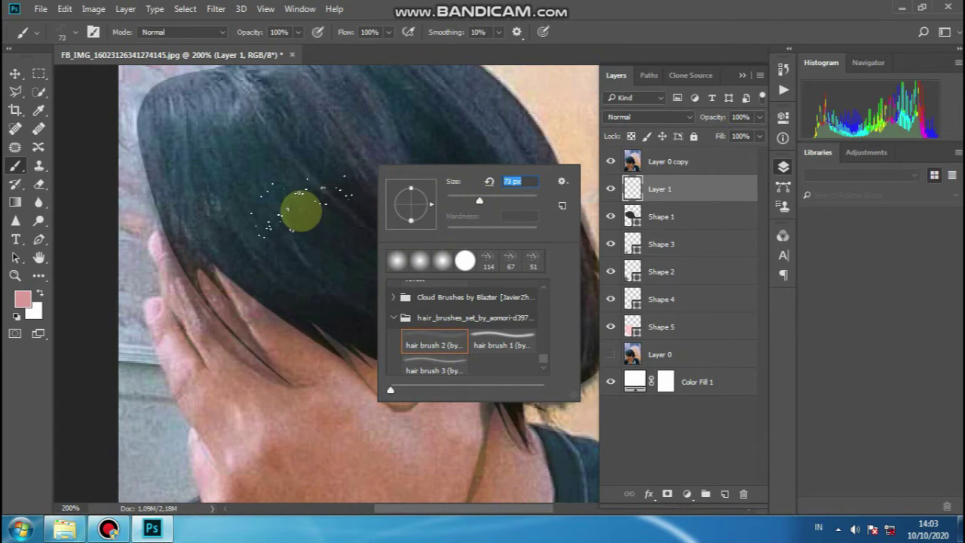
pyautogui.moveTo(480, 200); pyautogui.dragTo(462, 201)
pyautogui.click(39, 239)
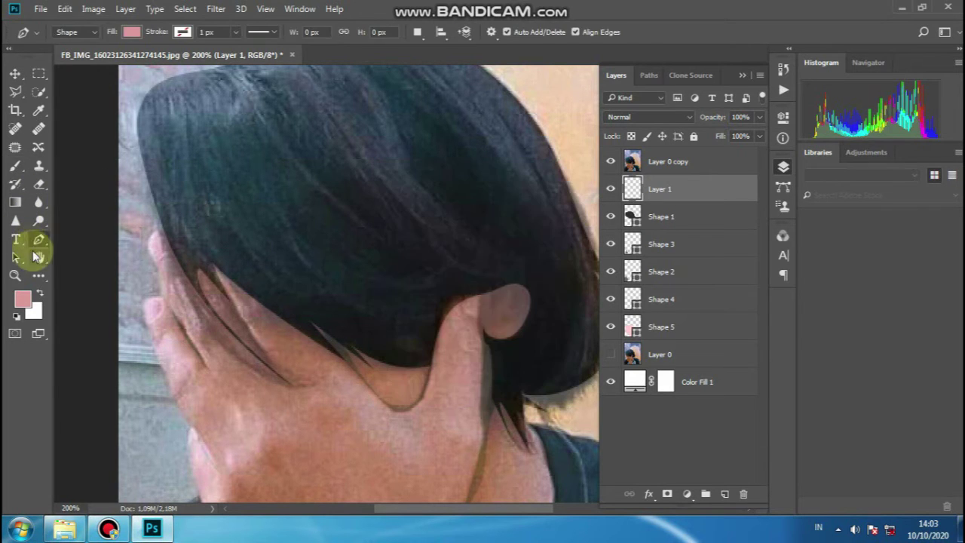
pyautogui.scroll(2, 312, 150)
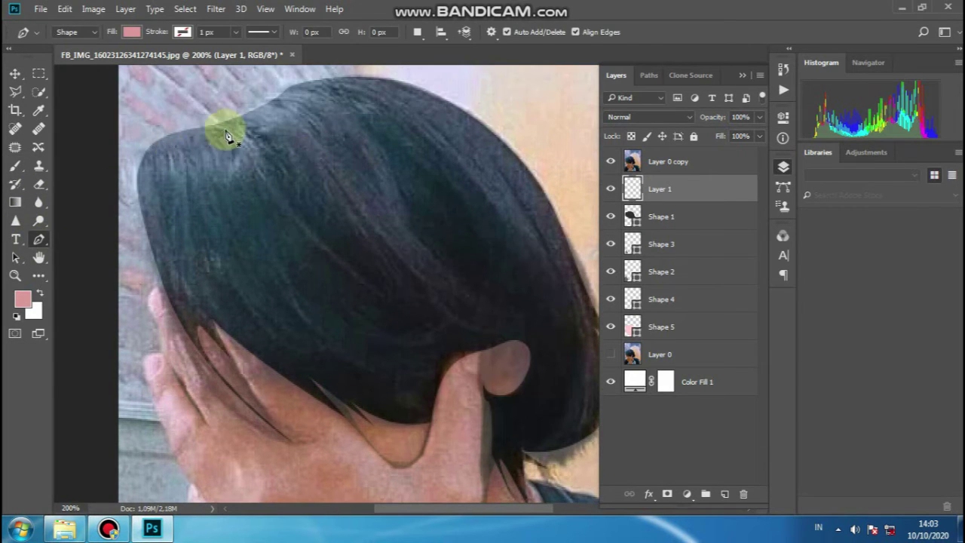
pyautogui.hscroll(2, 225, 134)
pyautogui.click(126, 154)
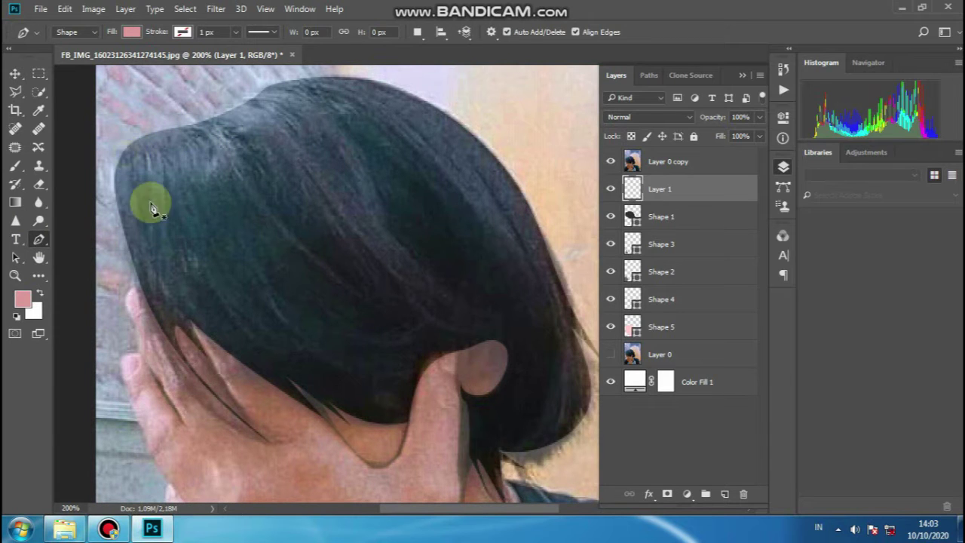
pyautogui.moveTo(188, 290); pyautogui.dragTo(261, 354)
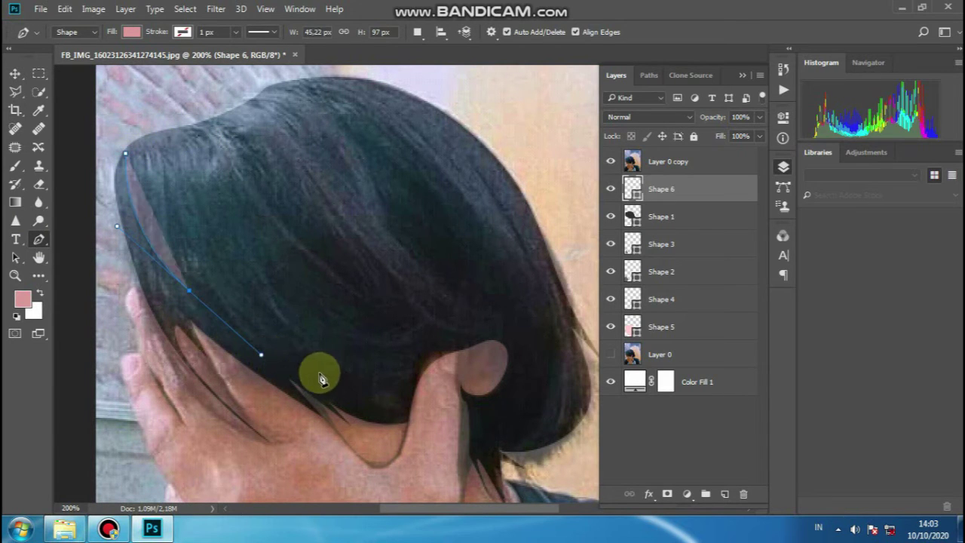
pyautogui.moveTo(363, 395); pyautogui.dragTo(372, 401)
pyautogui.click(783, 69)
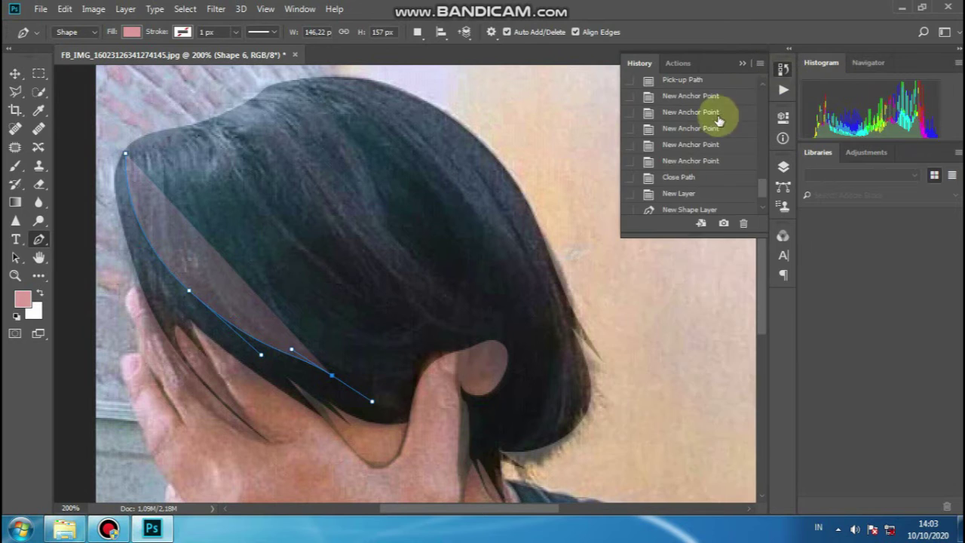
pyautogui.click(682, 194)
# - Set the Pen tool to Path mode and draw an open curved strand path along the hair's front edge toward the hand
pyautogui.click(71, 57)
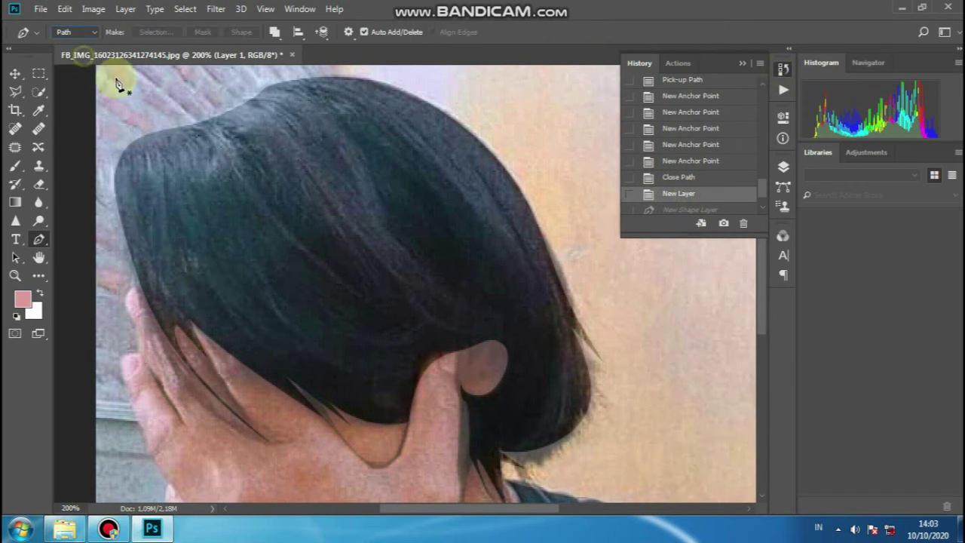
pyautogui.scroll(-2, 226, 113)
pyautogui.click(134, 104)
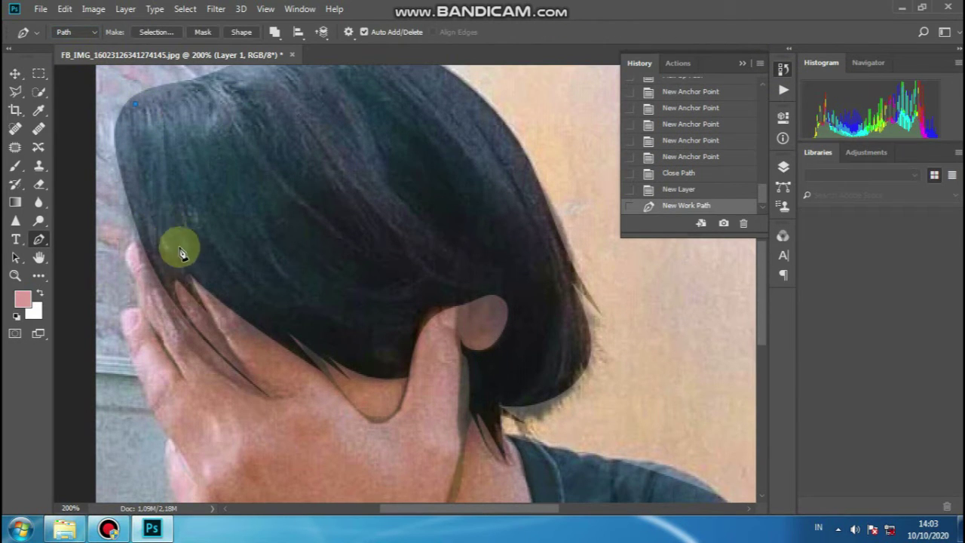
pyautogui.click(256, 288)
pyautogui.moveTo(331, 328); pyautogui.dragTo(355, 309)
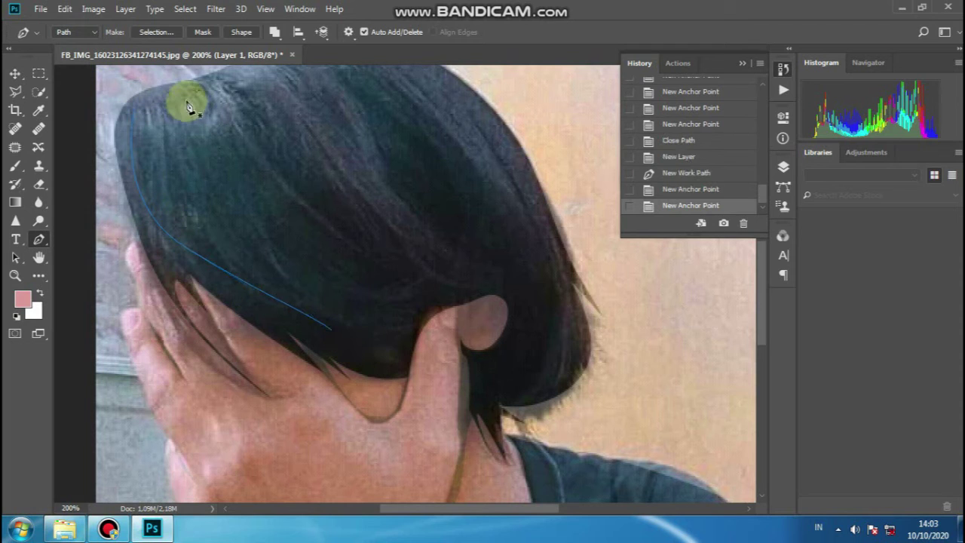
# - Draw a second open curved strand path inside the first one, from the front hairline down to the lower middle of the hair
pyautogui.click(149, 100)
pyautogui.moveTo(235, 200); pyautogui.dragTo(344, 310)
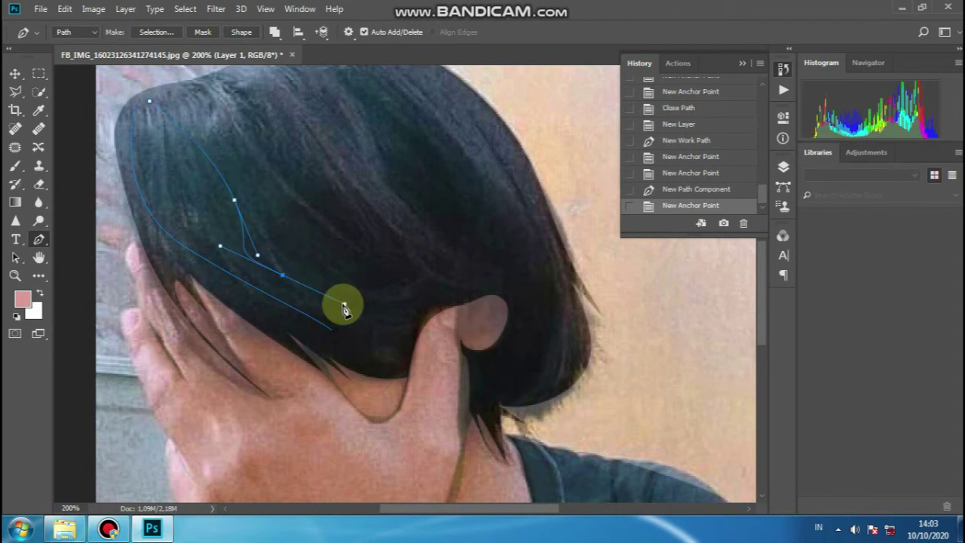
pyautogui.press('Escape')
pyautogui.scroll(3, 249, 109)
pyautogui.scroll(-3, 206, 106)
# - Draw an open curved strand path from the upper front edge of the hair through its middle to just above the ear
pyautogui.click(210, 86)
pyautogui.moveTo(307, 198); pyautogui.dragTo(356, 232)
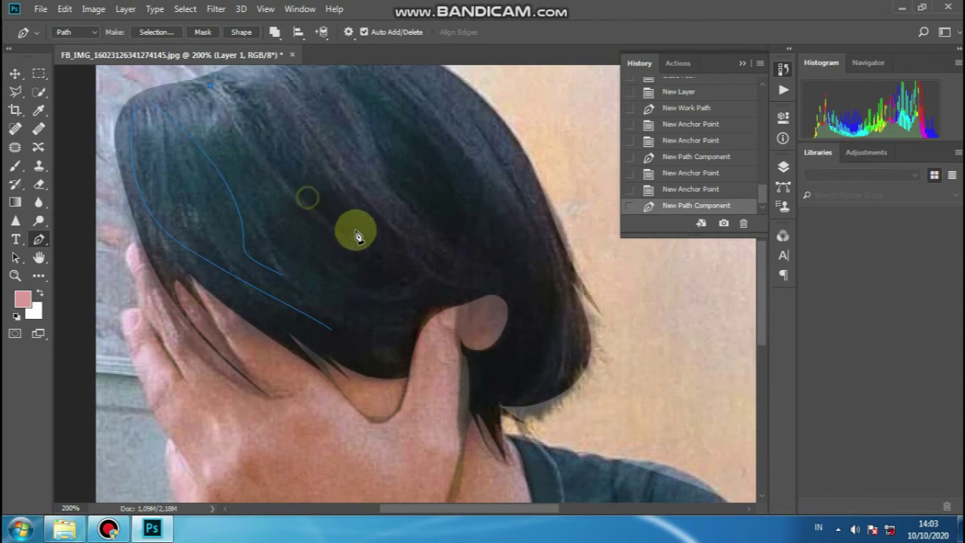
pyautogui.moveTo(277, 151); pyautogui.dragTo(302, 197)
pyautogui.moveTo(371, 238); pyautogui.dragTo(556, 307)
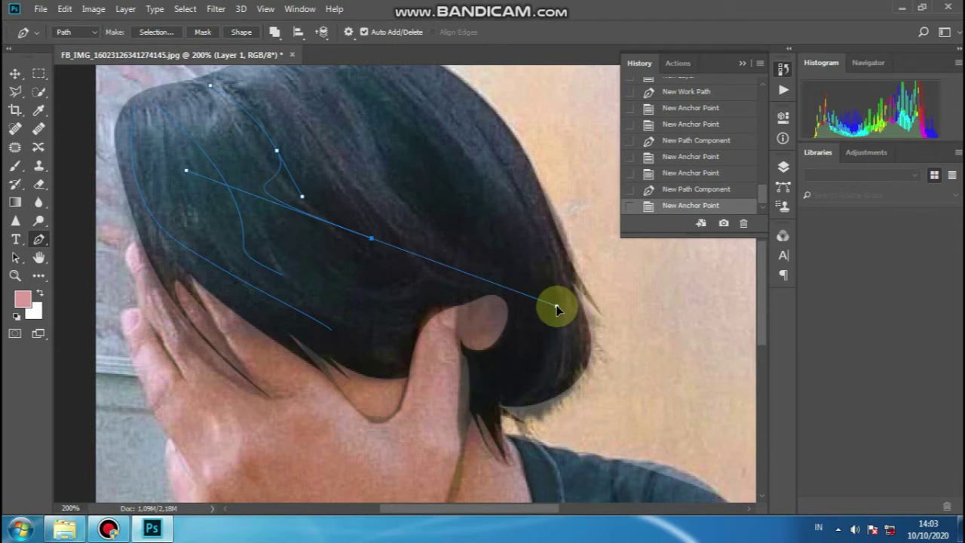
pyautogui.scroll(-2, 366, 188)
pyautogui.hscroll(2, 388, 231)
pyautogui.moveTo(410, 246); pyautogui.dragTo(473, 259)
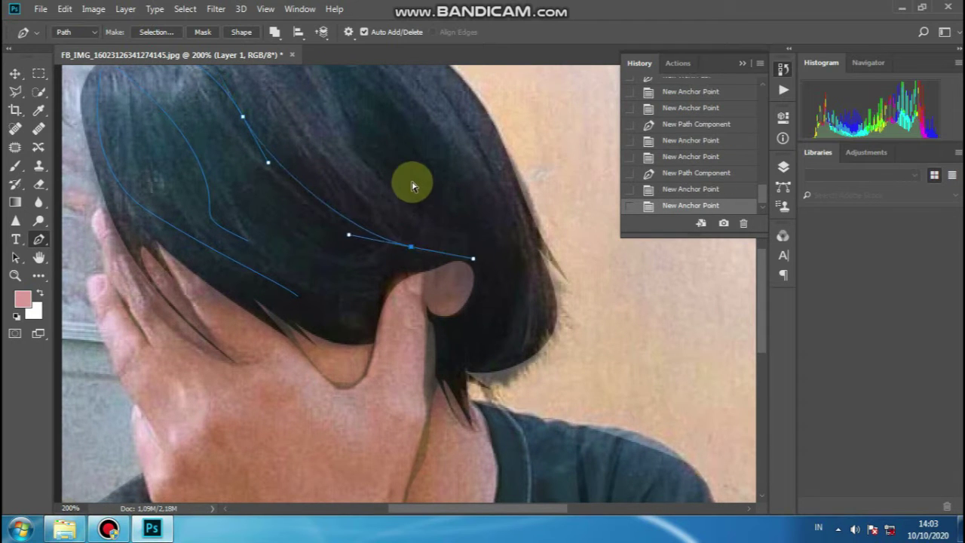
pyautogui.press('Escape')
# - Draw an open curved strand path from the crown's front bump down across the hair to above the ear
pyautogui.scroll(5, 388, 151)
pyautogui.moveTo(250, 132); pyautogui.dragTo(279, 162)
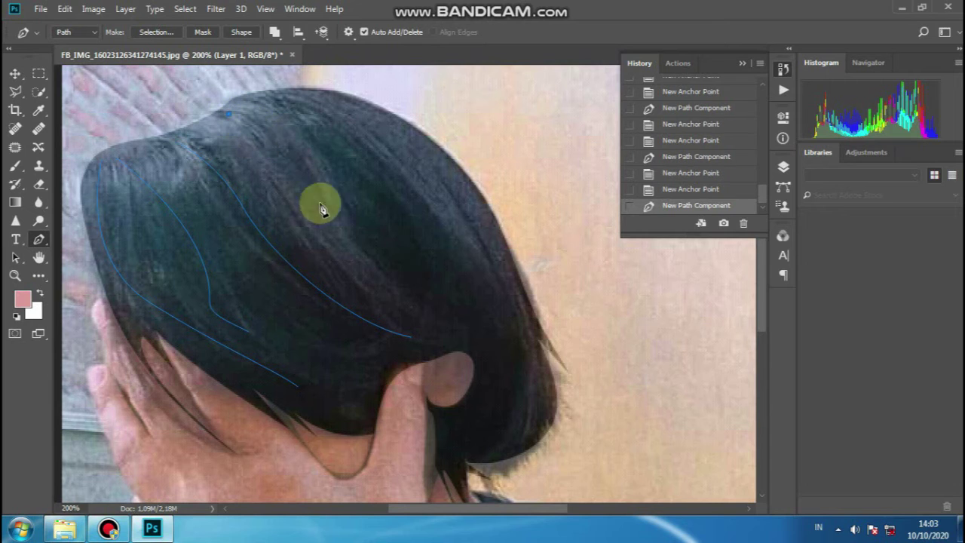
pyautogui.click(363, 255)
pyautogui.moveTo(440, 329)
pyautogui.mouseDown()
pyautogui.moveTo(477, 345)
pyautogui.moveTo(533, 398)
pyautogui.mouseUp()
pyautogui.press('Escape')
# - Draw two more open strand paths, one along the back of the crown and one from the front edge to above the ear
pyautogui.scroll(1, 340, 140)
pyautogui.click(307, 116)
pyautogui.press('Escape')
pyautogui.scroll(-3, 313, 159)
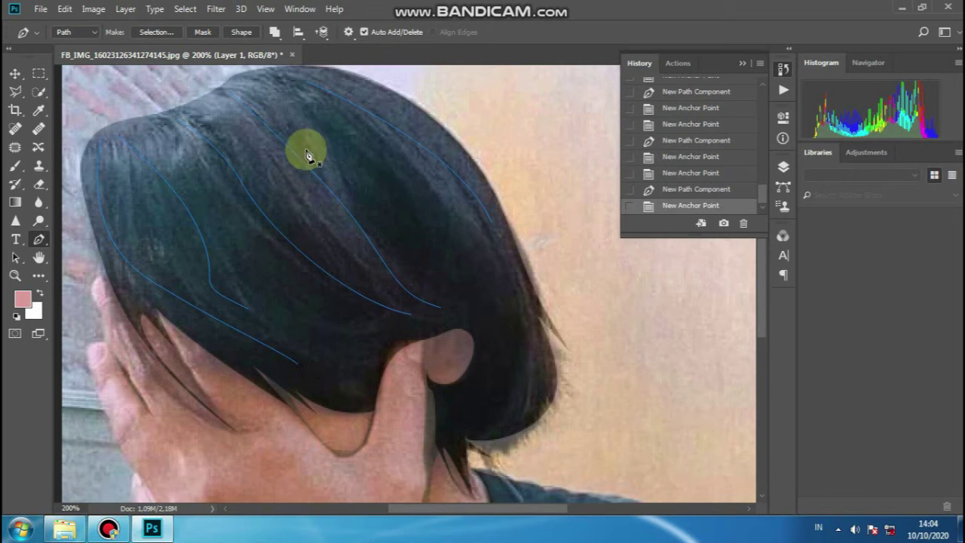
pyautogui.click(185, 115)
pyautogui.moveTo(337, 245); pyautogui.dragTo(481, 310)
pyautogui.scroll(-3, 254, 151)
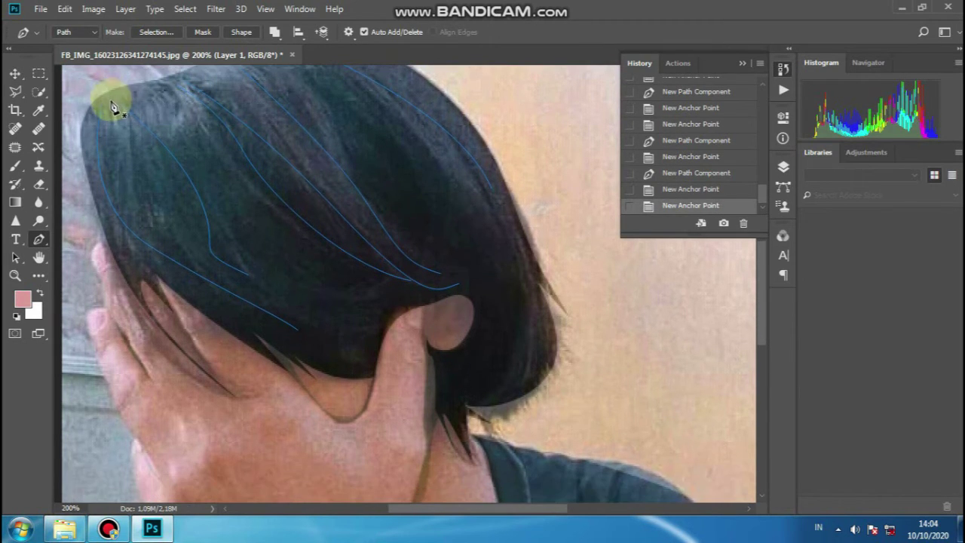
# - Draw two open strand paths across the front of the hair, one ending at its lower middle and one near the thumb
pyautogui.click(110, 100)
pyautogui.moveTo(199, 136); pyautogui.dragTo(218, 179)
pyautogui.moveTo(353, 290); pyautogui.dragTo(394, 290)
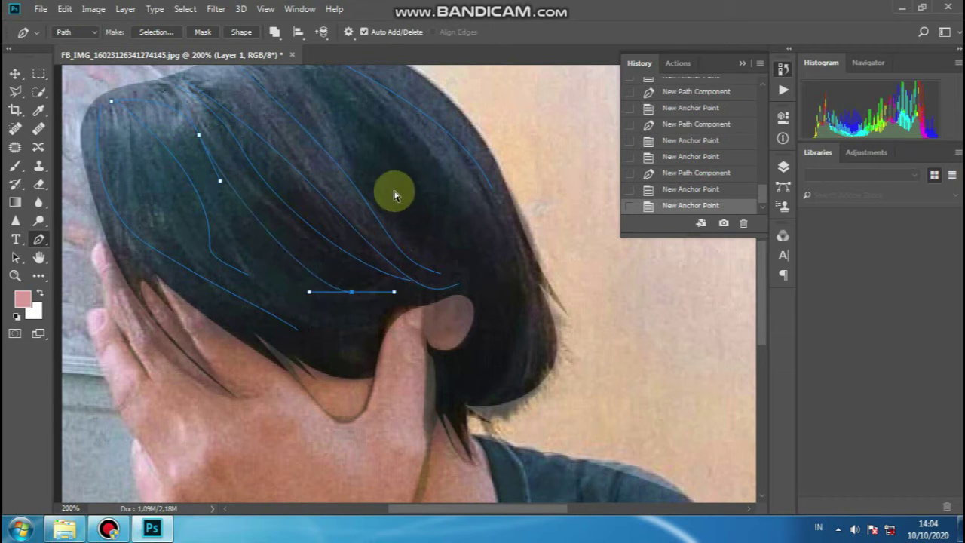
pyautogui.keyDown('ctrl'); pyautogui.click(398, 190); pyautogui.keyUp('ctrl')
pyautogui.click(365, 343)
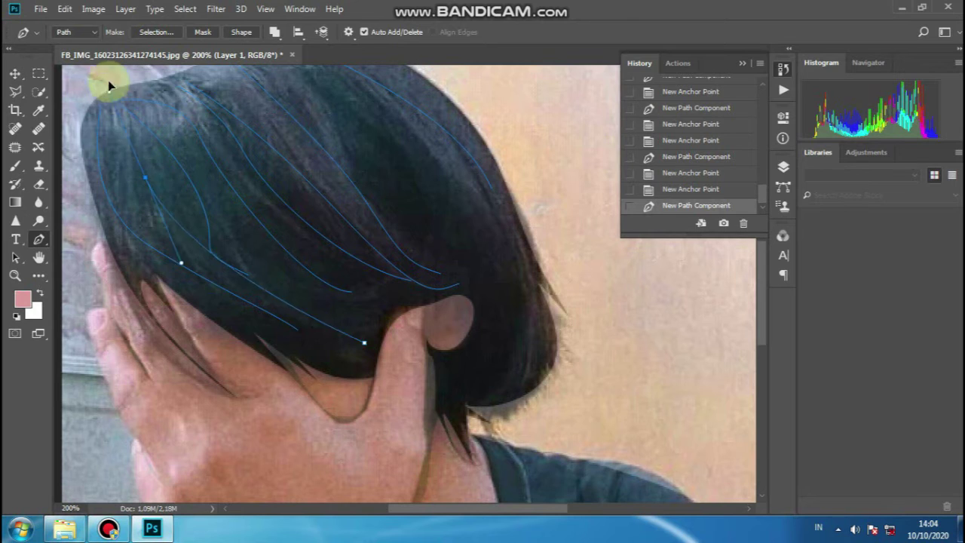
pyautogui.moveTo(108, 80); pyautogui.dragTo(111, 129)
pyautogui.click(120, 145)
pyautogui.scroll(1, 264, 165)
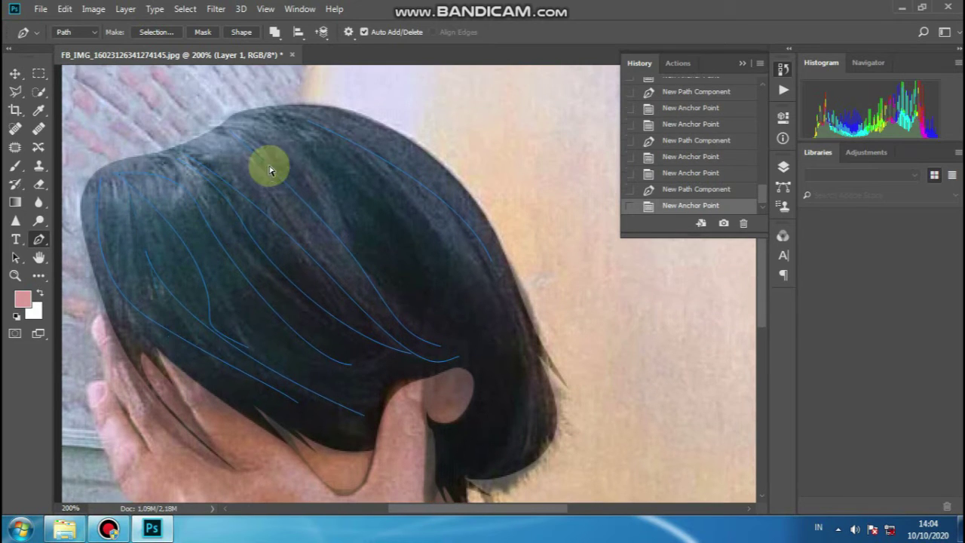
# - Draw an open S-shaped strand path from the top of the crown down to just above the ear
pyautogui.hscroll(1, 265, 166)
pyautogui.click(211, 127)
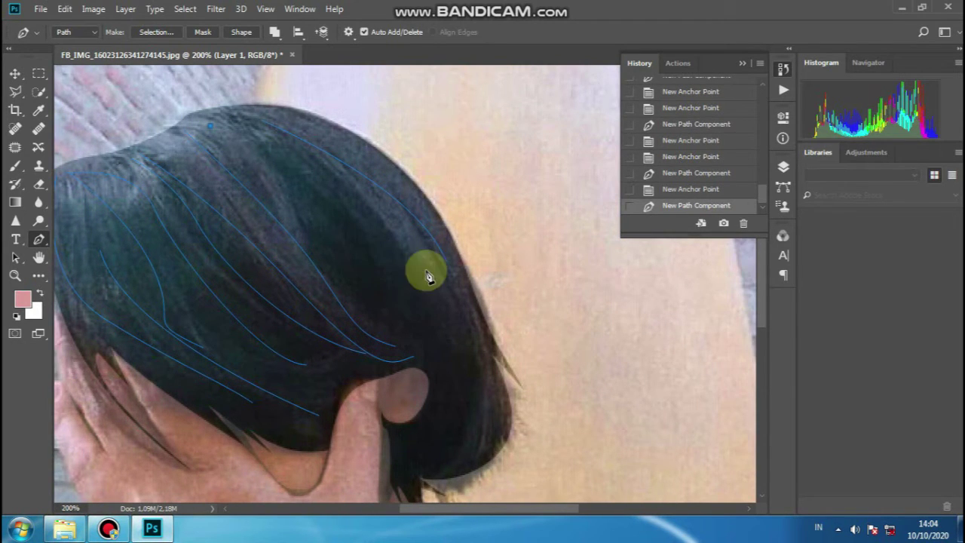
pyautogui.scroll(-1, 425, 271)
pyautogui.moveTo(358, 214); pyautogui.dragTo(370, 289)
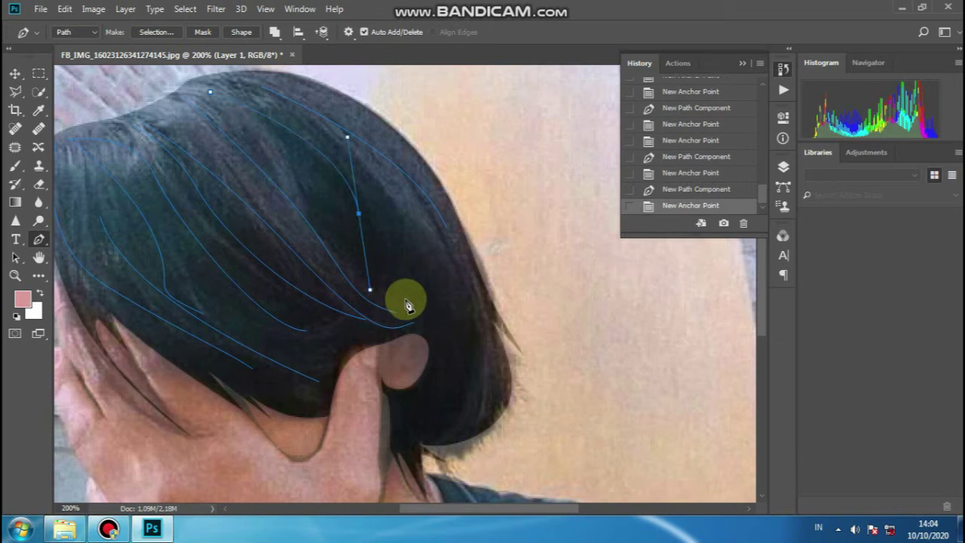
pyautogui.moveTo(433, 346); pyautogui.dragTo(434, 346)
pyautogui.scroll(-2, 442, 292)
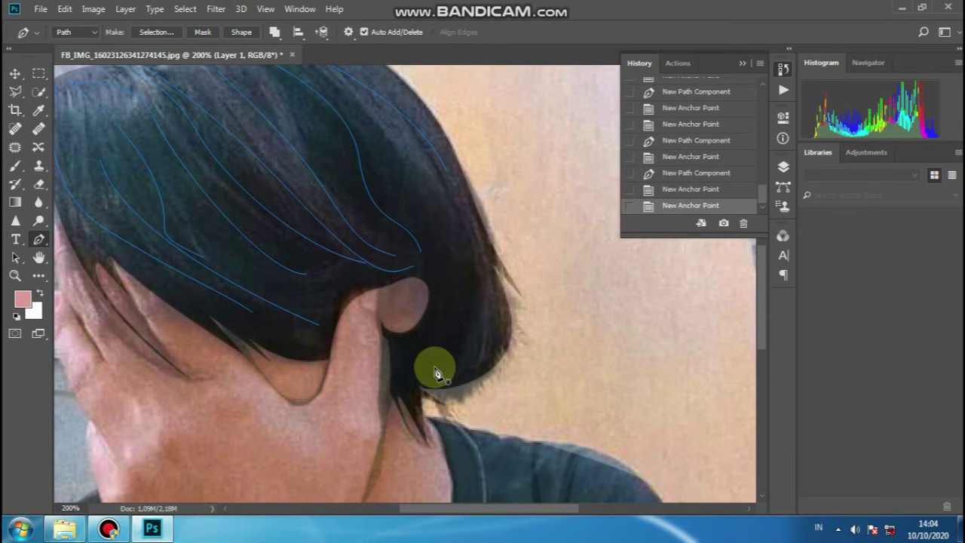
pyautogui.click(465, 205)
pyautogui.moveTo(425, 387); pyautogui.dragTo(367, 401)
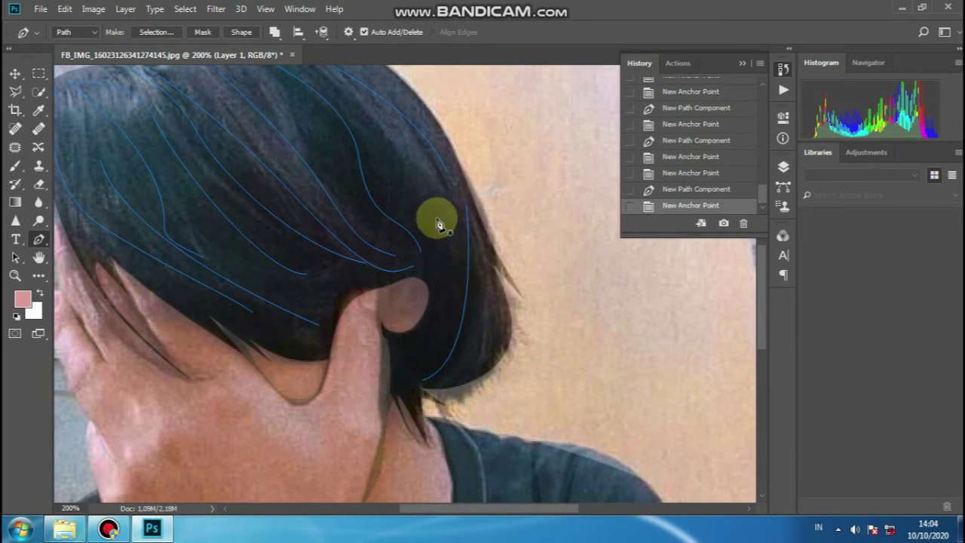
pyautogui.click(679, 172)
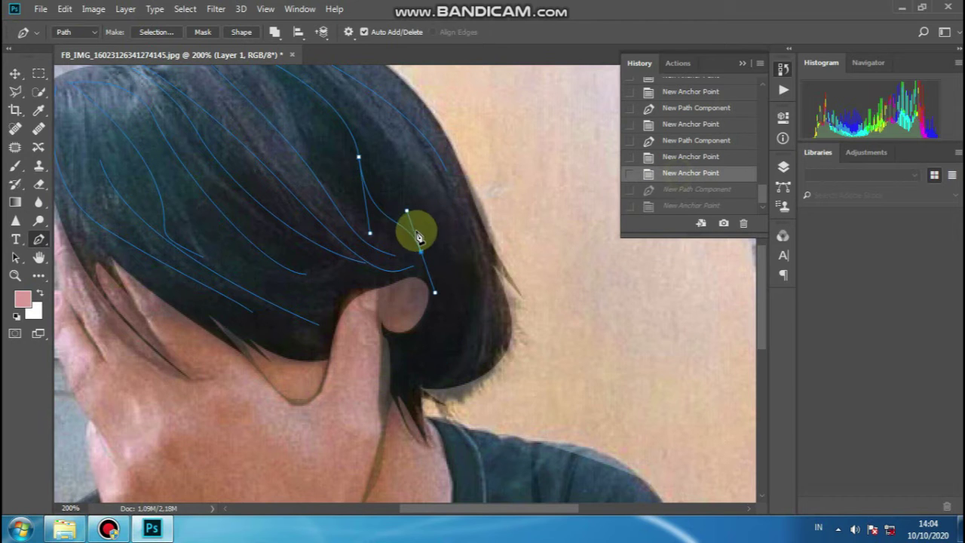
# - Draw two open curved strand paths behind the ear, running down toward the nape of the neck
pyautogui.click(471, 219)
pyautogui.moveTo(373, 396); pyautogui.dragTo(373, 396)
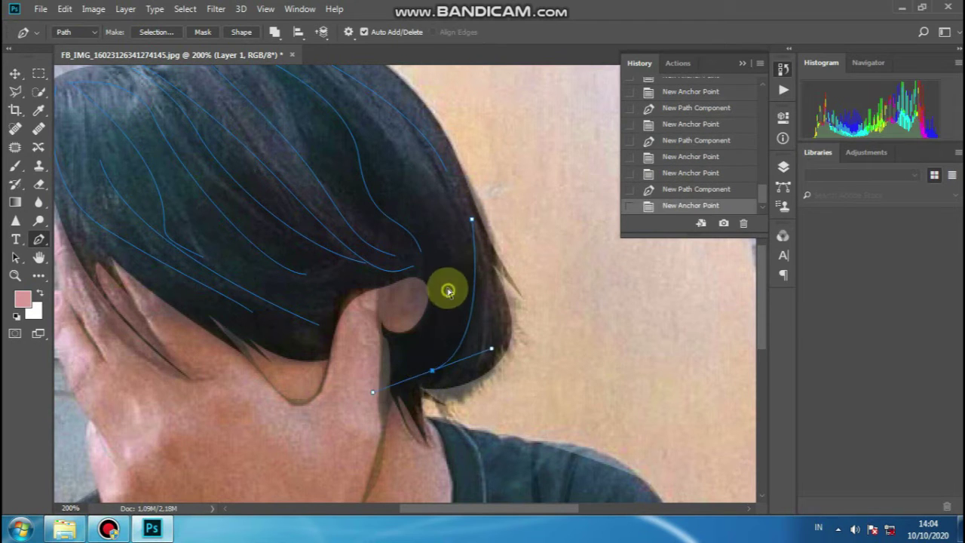
pyautogui.scroll(1, 446, 287)
pyautogui.click(424, 216)
pyautogui.moveTo(424, 377); pyautogui.dragTo(383, 409)
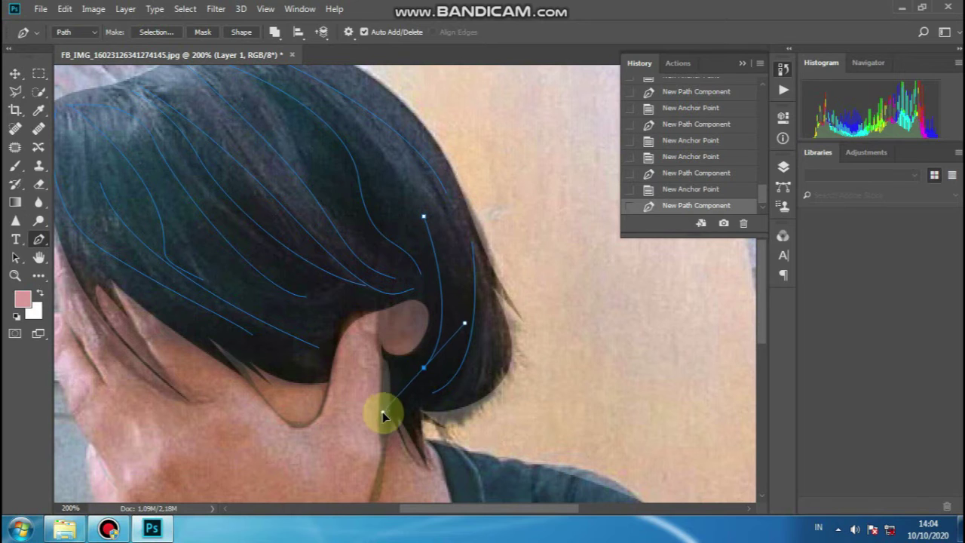
pyautogui.scroll(3, 452, 168)
# - Hide the Layer 0 copy photo and stroke the strand paths on Layer 1 with the Brush and Simulate Pressure on
pyautogui.click(783, 166)
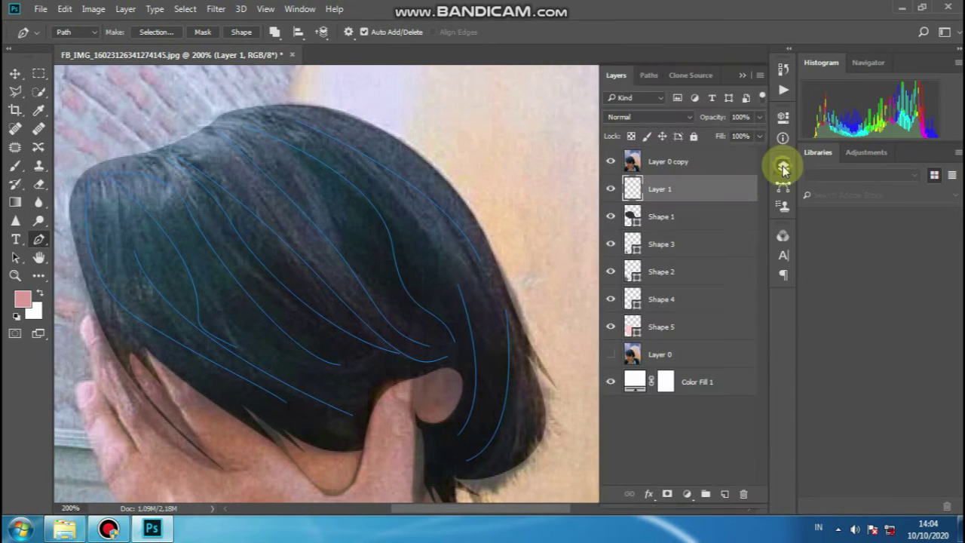
pyautogui.hscroll(-1, 463, 200)
pyautogui.click(611, 161)
pyautogui.rightClick(420, 186)
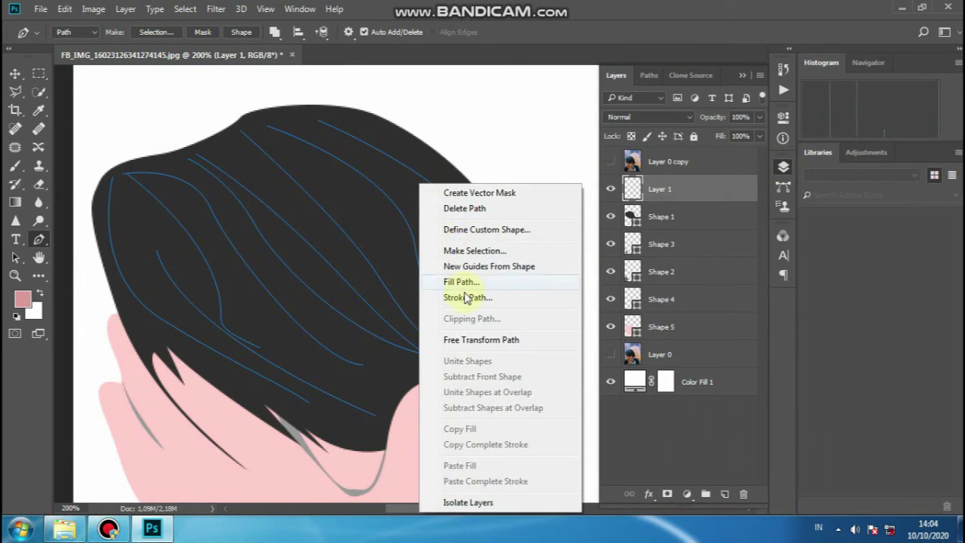
pyautogui.click(463, 297)
pyautogui.click(487, 177)
pyautogui.click(473, 203)
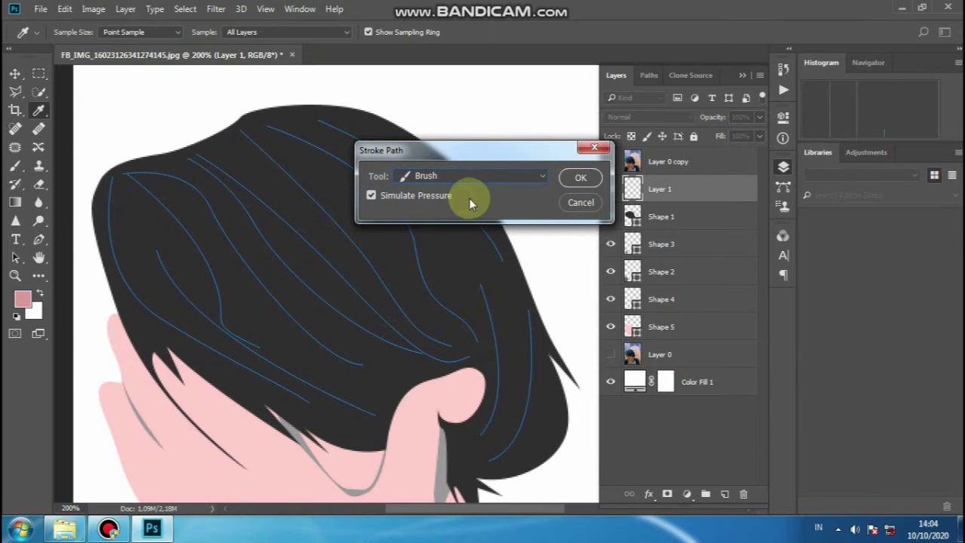
pyautogui.click(578, 189)
# - Delete the stroked strand paths and zoom out to show the finished hair
pyautogui.rightClick(401, 201)
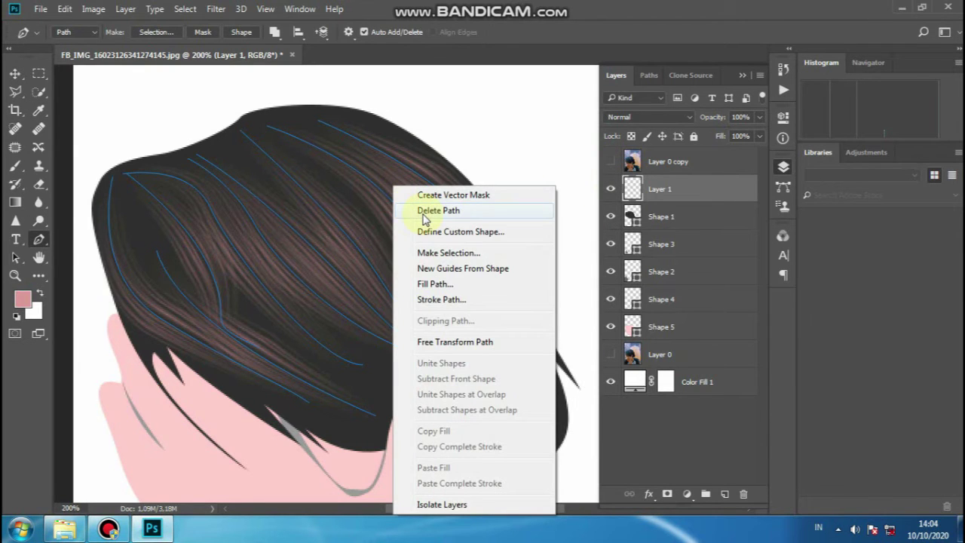
pyautogui.click(424, 214)
pyautogui.hotkey('ctrl', '-')
pyautogui.hotkey('ctrl', '-')
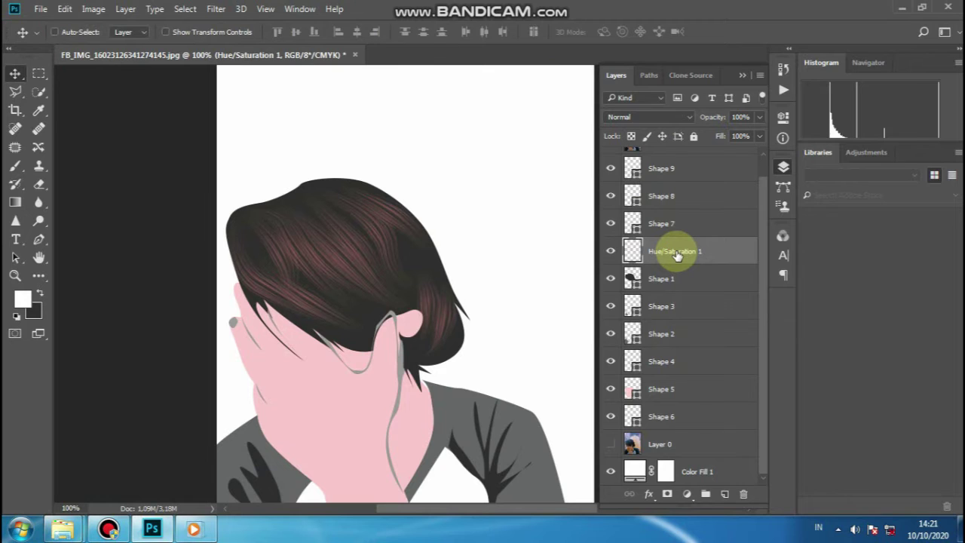
# - Recolour the hair strand layer Hue/Saturation 1 with a direct Hue/Saturation adjustment of Hue +31 and Saturation +23
pyautogui.hotkey('ctrl', 'u')
pyautogui.moveTo(721, 188); pyautogui.dragTo(744, 190)
pyautogui.click(739, 219)
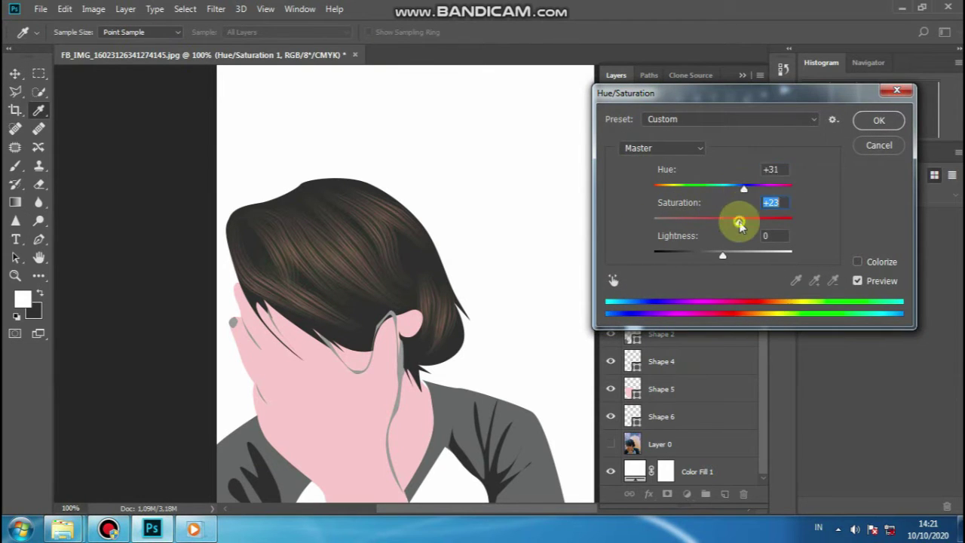
pyautogui.click(875, 121)
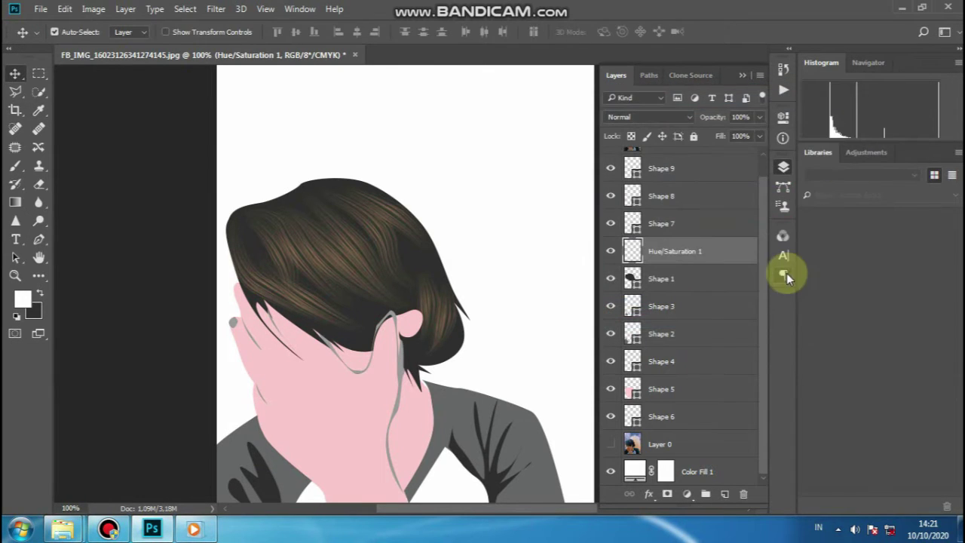
# - Add a Hue/Saturation adjustment layer with Hue +23 and Saturation +73, and clip it to the hair strand layer
pyautogui.click(687, 494)
pyautogui.click(711, 320)
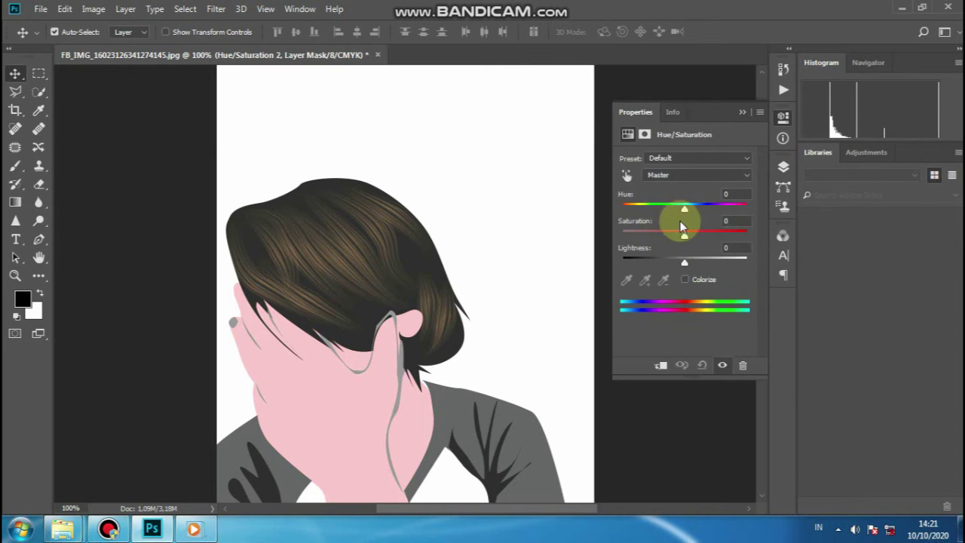
pyautogui.moveTo(684, 235); pyautogui.dragTo(732, 239)
pyautogui.moveTo(678, 210); pyautogui.dragTo(700, 206)
pyautogui.click(661, 366)
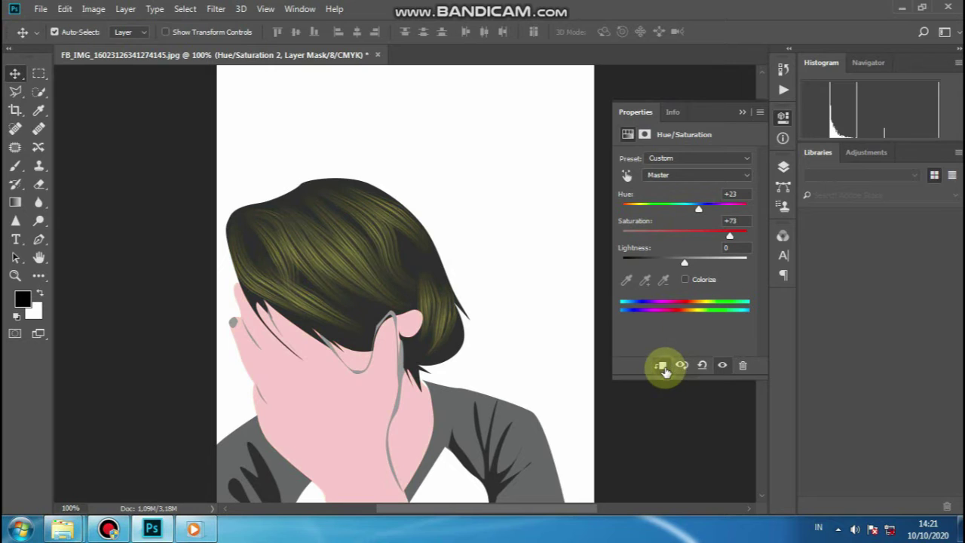
# - Turn the hair strands green by setting the adjustment layer to Hue +94 and Saturation +99
pyautogui.moveTo(695, 215); pyautogui.dragTo(696, 208)
pyautogui.moveTo(730, 236); pyautogui.dragTo(743, 233)
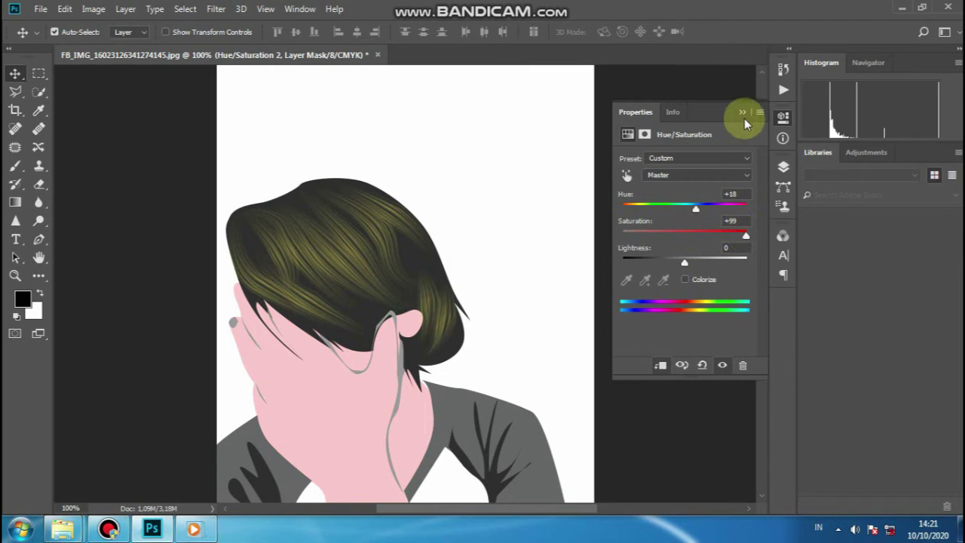
pyautogui.click(725, 206)
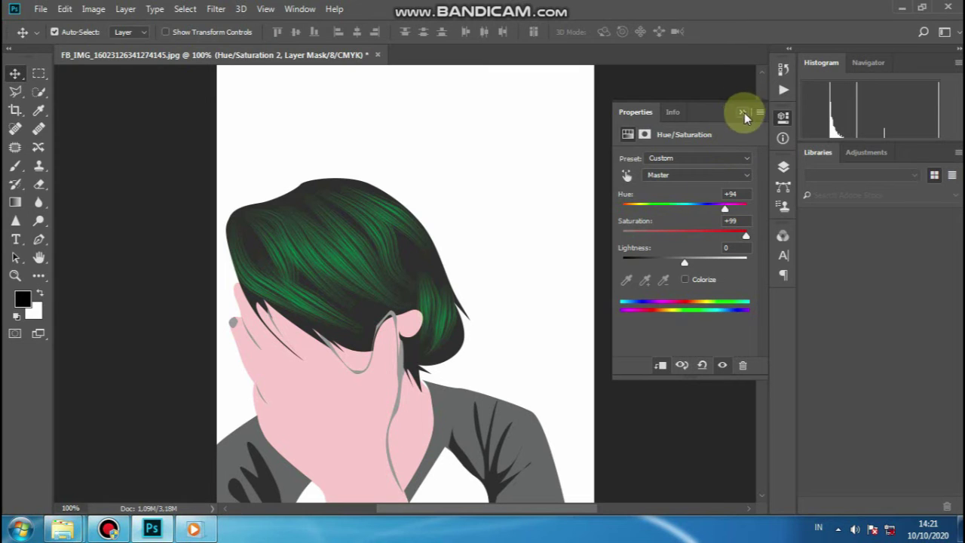
pyautogui.click(745, 112)
# - Merge the Hue/Saturation 2 adjustment layer with the hair strand layer and check the merged layer's visibility
pyautogui.click(783, 167)
pyautogui.rightClick(717, 285)
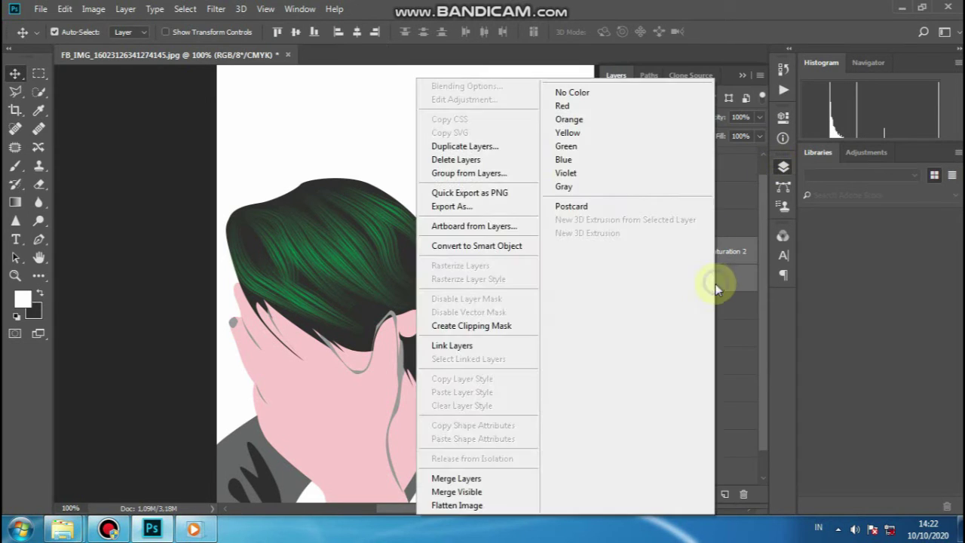
pyautogui.click(468, 478)
pyautogui.click(612, 250)
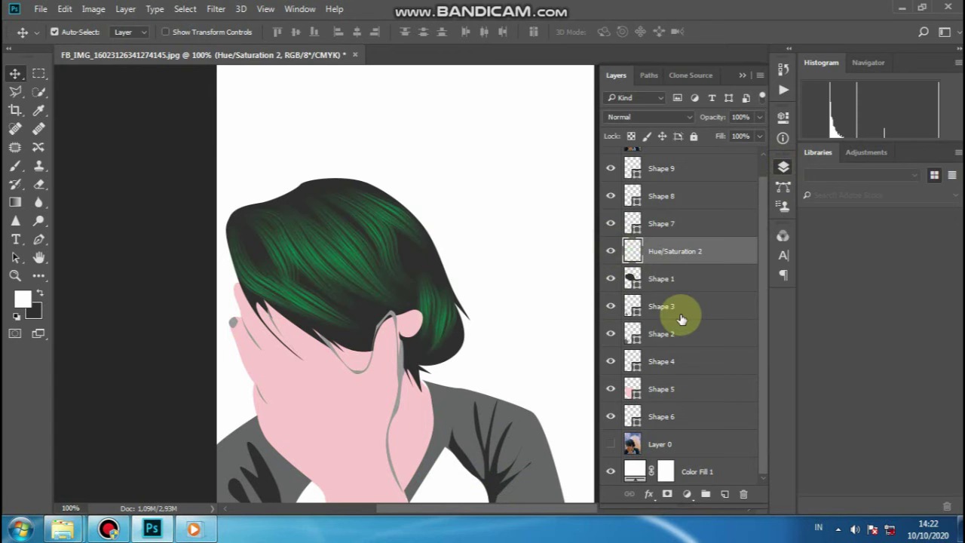
# - Add an empty layer directly above the merged hair strand layer and activate the Pen tool
pyautogui.click(725, 494)
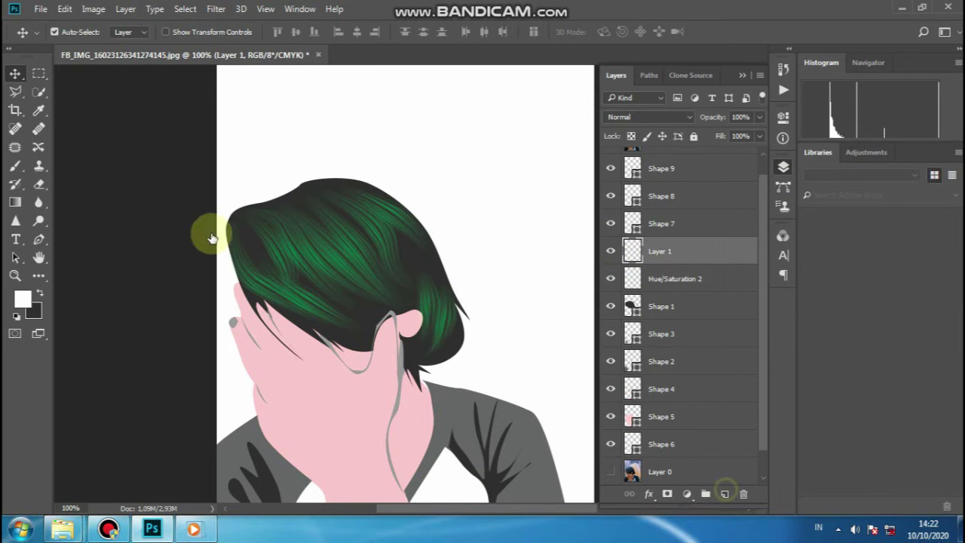
pyautogui.click(39, 240)
pyautogui.scroll(5, 201, 244)
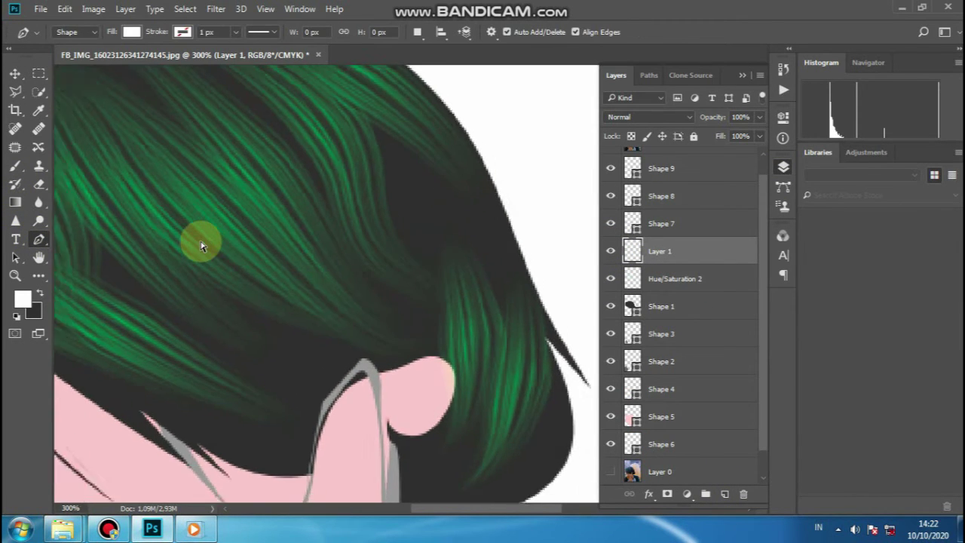
pyautogui.scroll(-2, 201, 244)
pyautogui.click(83, 175)
pyautogui.moveTo(202, 299); pyautogui.dragTo(323, 349)
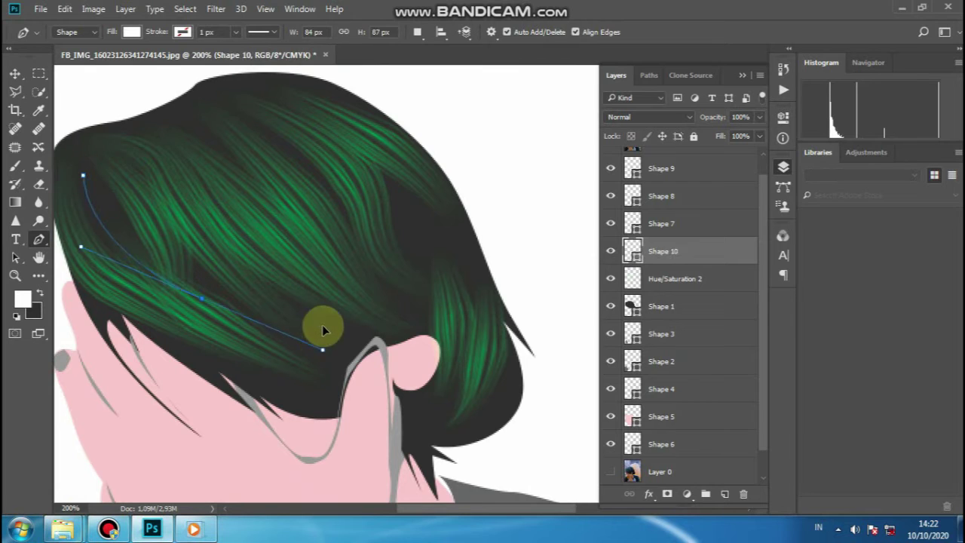
pyautogui.click(784, 69)
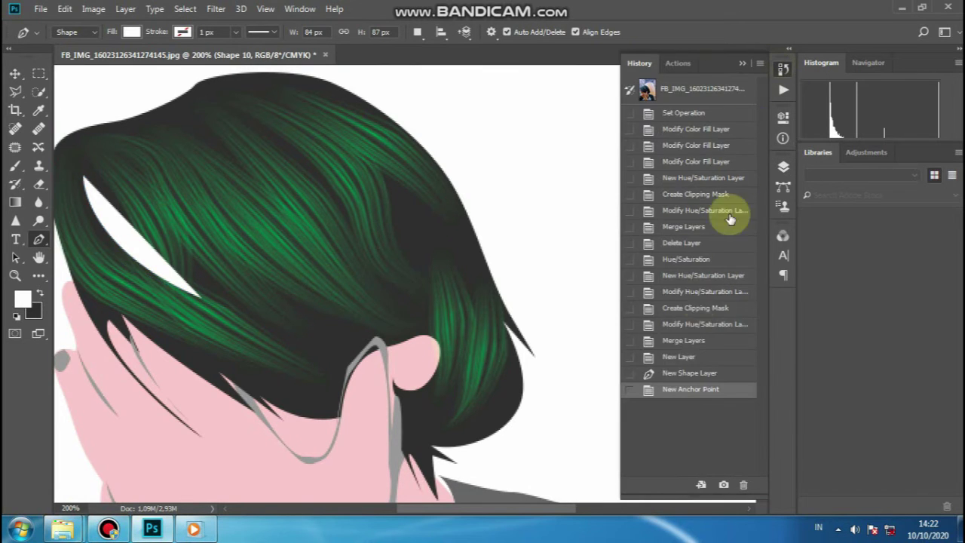
pyautogui.click(680, 357)
# - Set the Pen tool to Path mode and draw three curved highlight paths following the hair strands
pyautogui.click(64, 32)
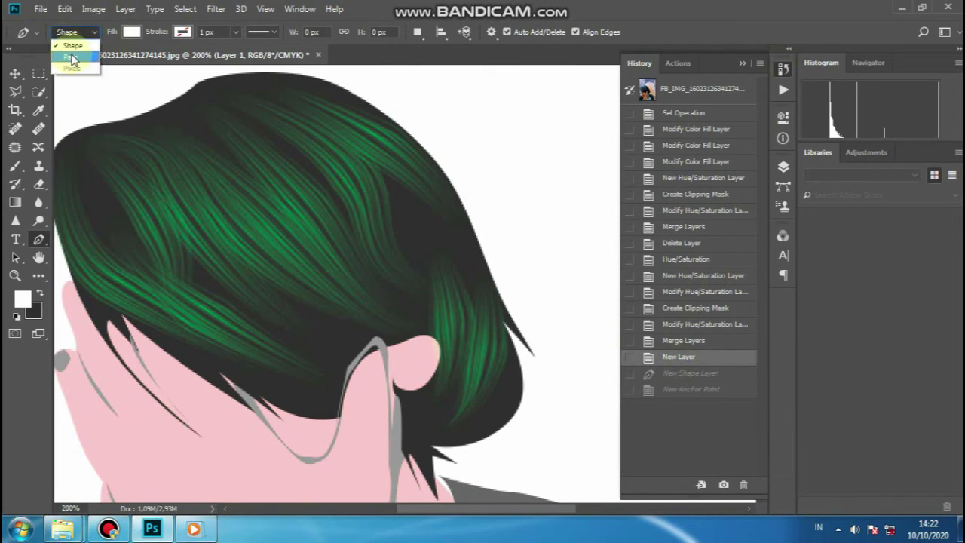
pyautogui.click(63, 48)
pyautogui.click(104, 183)
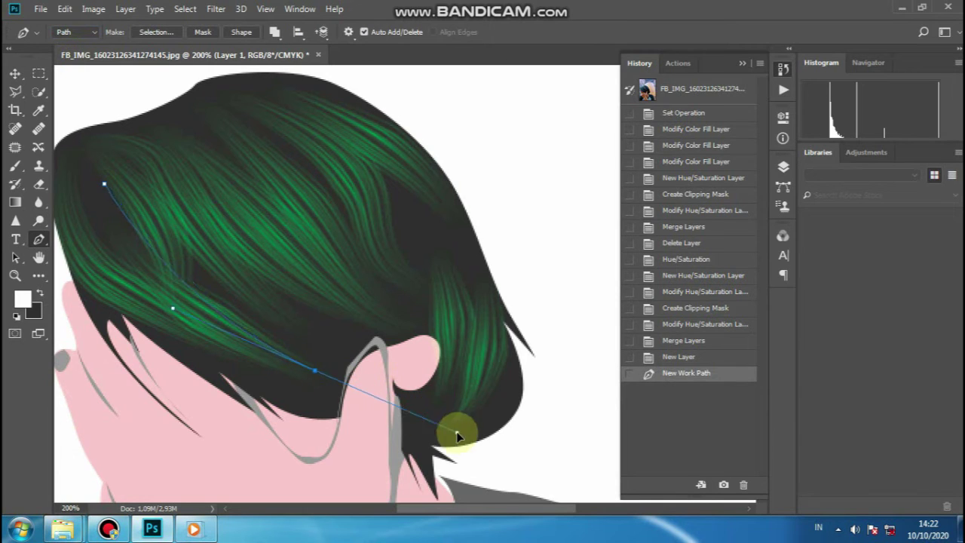
pyautogui.moveTo(457, 436); pyautogui.dragTo(455, 435)
pyautogui.click(193, 120)
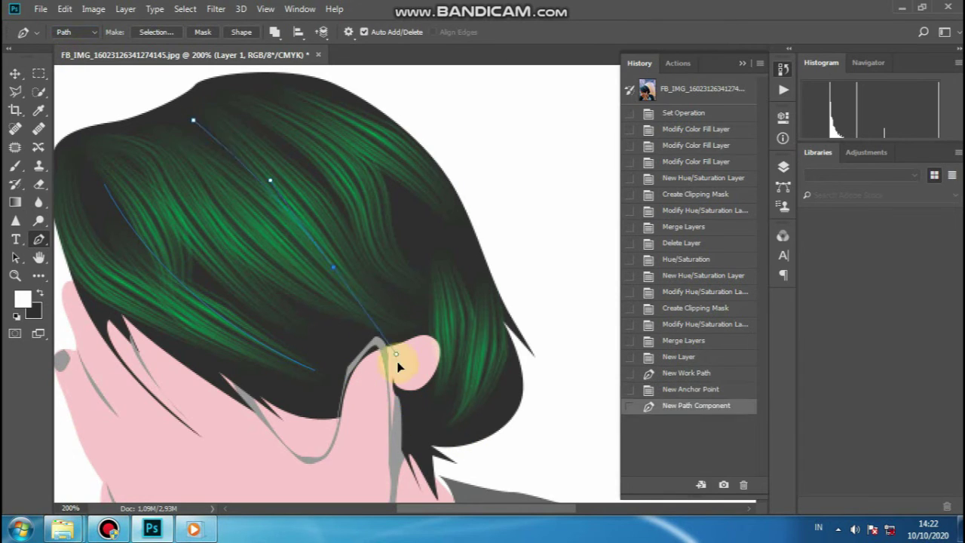
pyautogui.moveTo(398, 368); pyautogui.dragTo(385, 255)
pyautogui.click(319, 119)
pyautogui.click(377, 248)
pyautogui.click(437, 244)
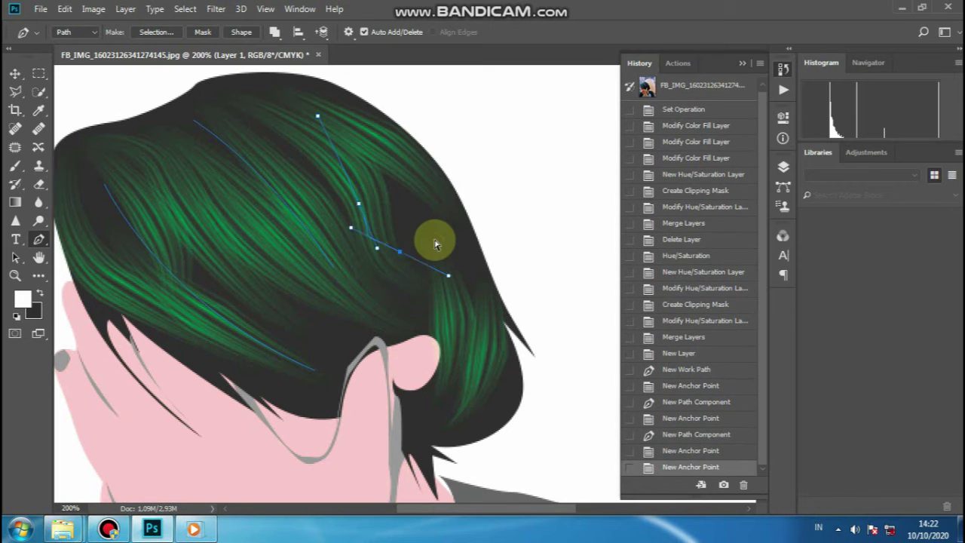
pyautogui.rightClick(450, 226)
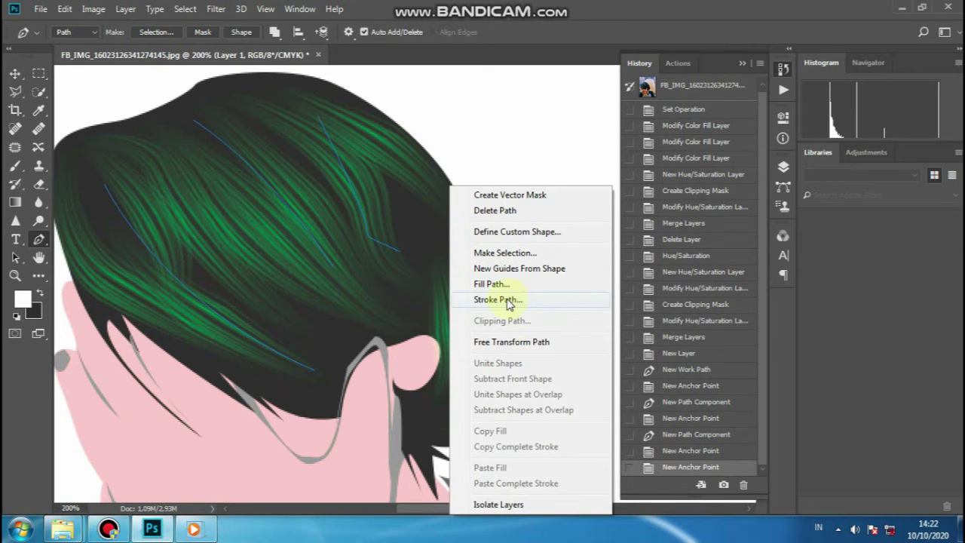
pyautogui.click(498, 299)
pyautogui.click(471, 175)
pyautogui.click(426, 205)
pyautogui.click(577, 178)
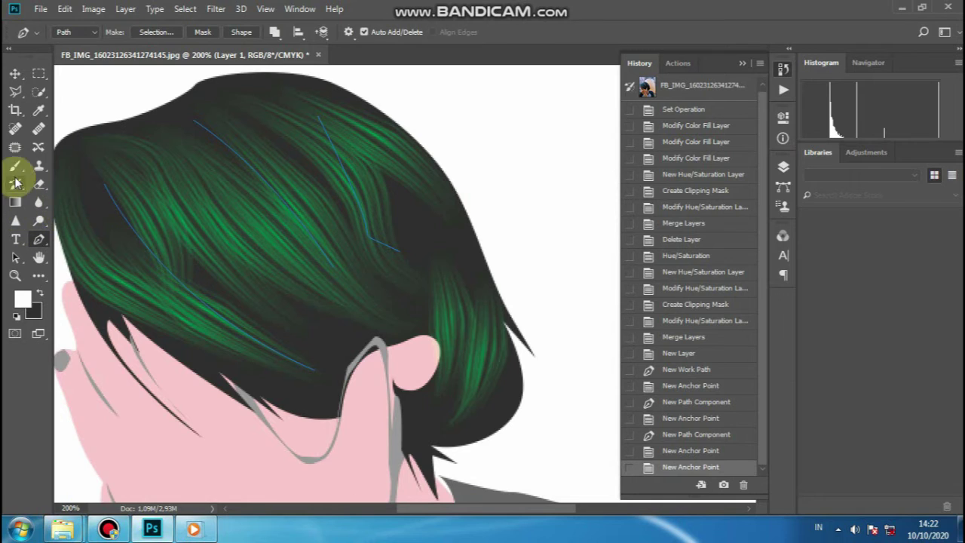
# - Select the hair brush 1 preset for the Brush tool and set its size to 17 px
pyautogui.click(15, 166)
pyautogui.rightClick(172, 211)
pyautogui.click(272, 364)
pyautogui.click(236, 404)
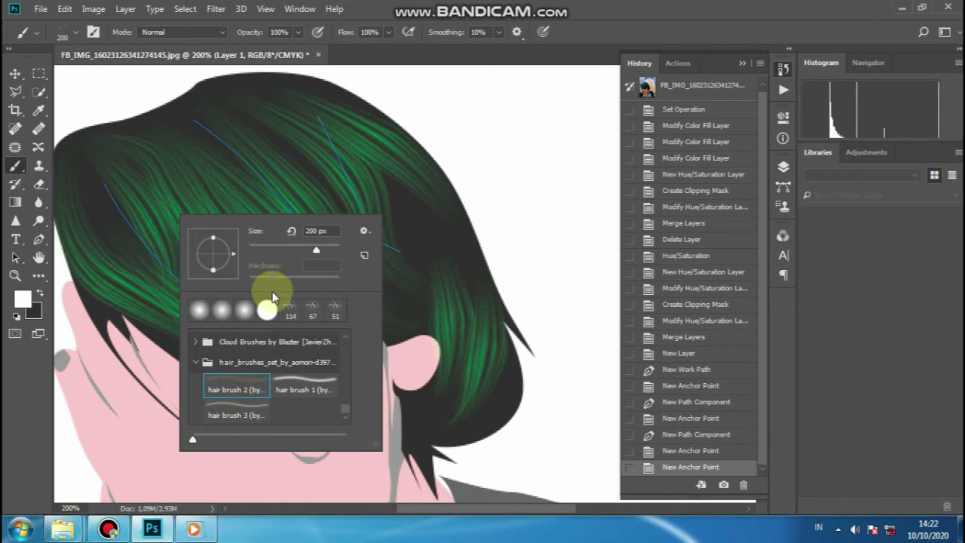
pyautogui.click(230, 407)
pyautogui.click(294, 379)
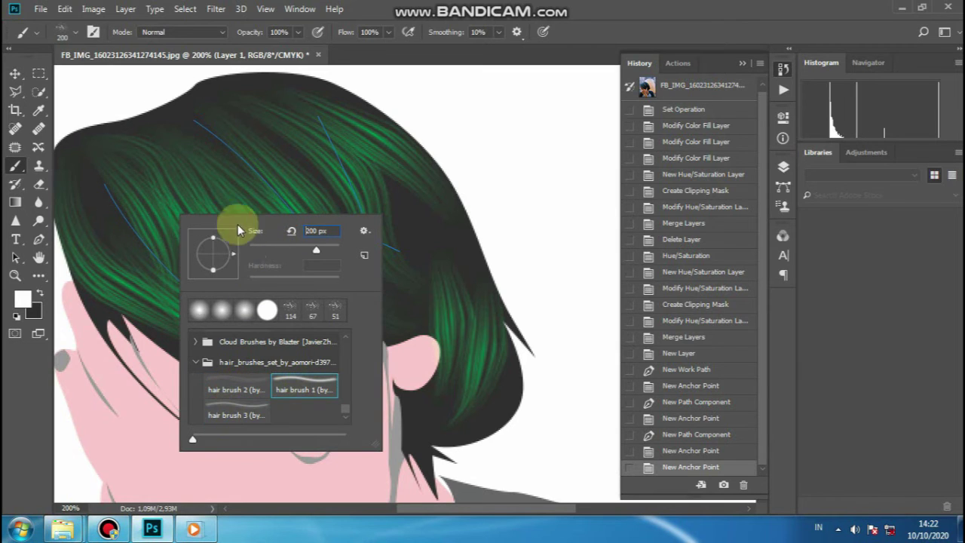
pyautogui.moveTo(264, 248); pyautogui.dragTo(257, 250)
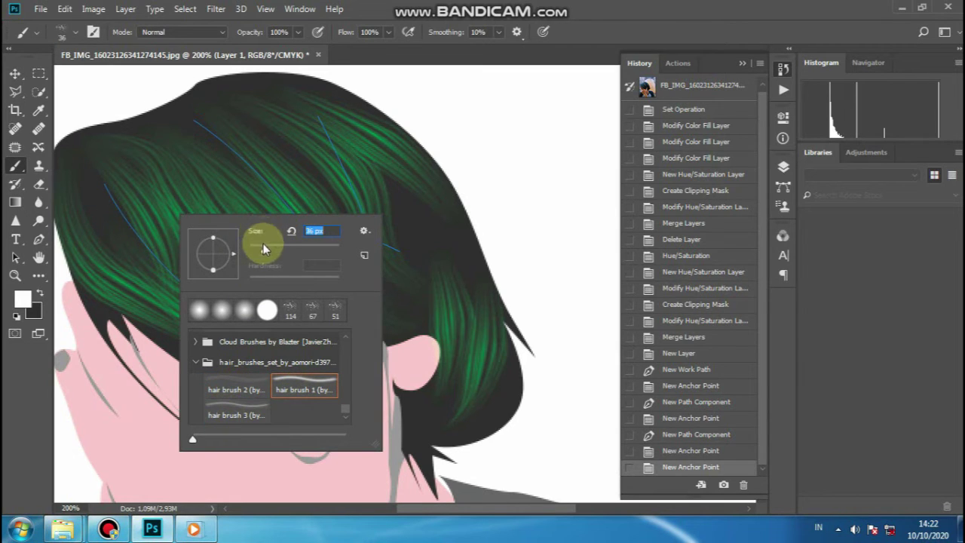
pyautogui.rightClick(178, 163)
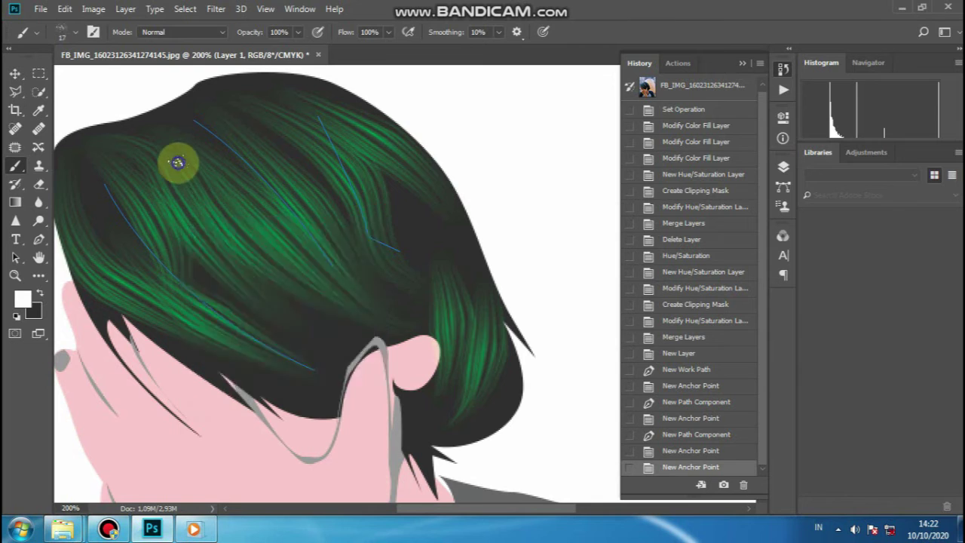
# - Stroke the hair highlight paths in white using the Brush with simulated pressure, and delete the paths
pyautogui.click(38, 239)
pyautogui.rightClick(249, 182)
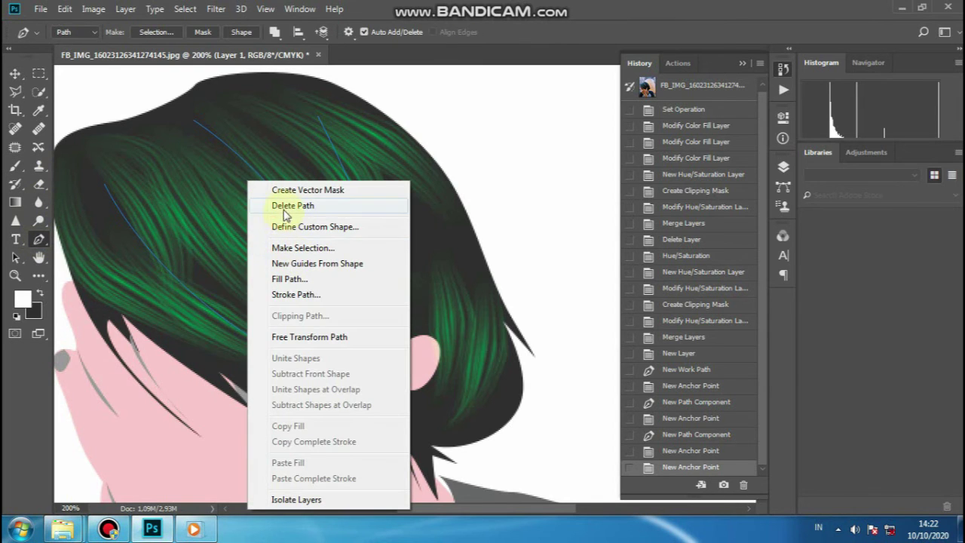
pyautogui.click(298, 300)
pyautogui.click(576, 178)
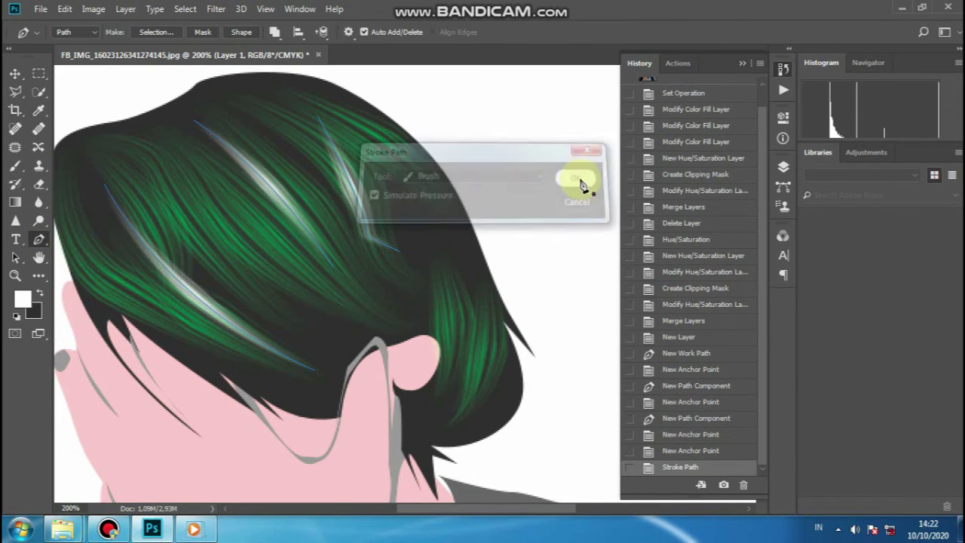
pyautogui.rightClick(265, 151)
pyautogui.click(285, 174)
pyautogui.click(782, 167)
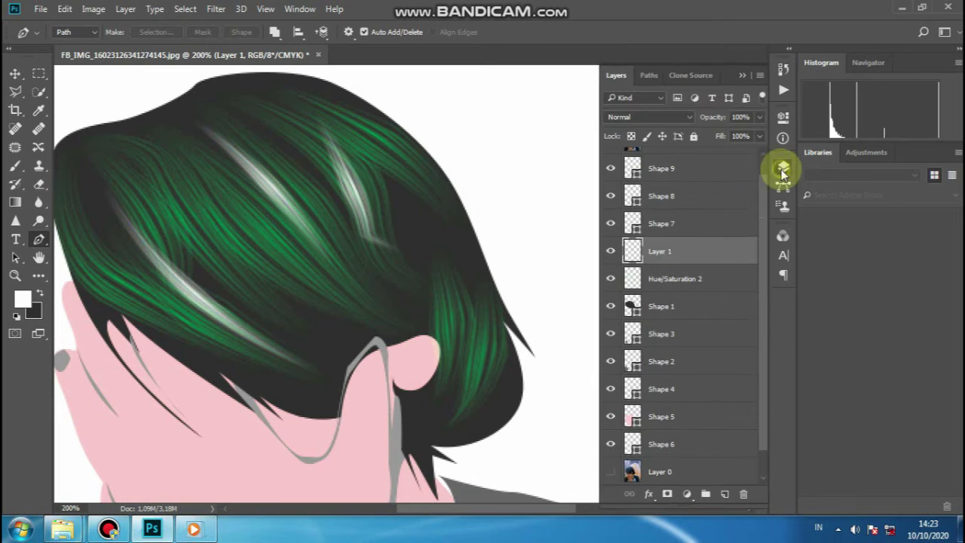
# - Undo the path deletion, the white stroke and the last anchor point of the third highlight path
pyautogui.hotkey('ctrl', 'z')
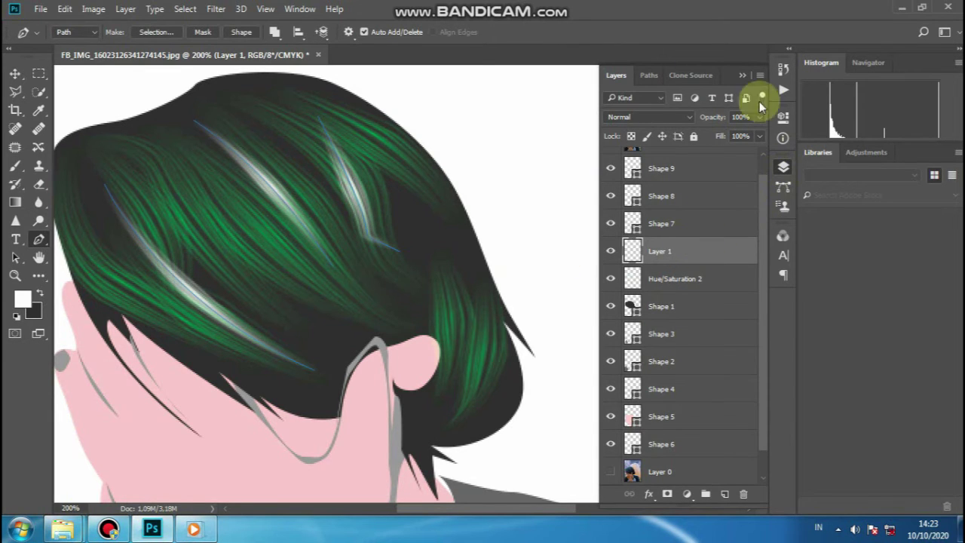
pyautogui.click(782, 68)
pyautogui.click(688, 450)
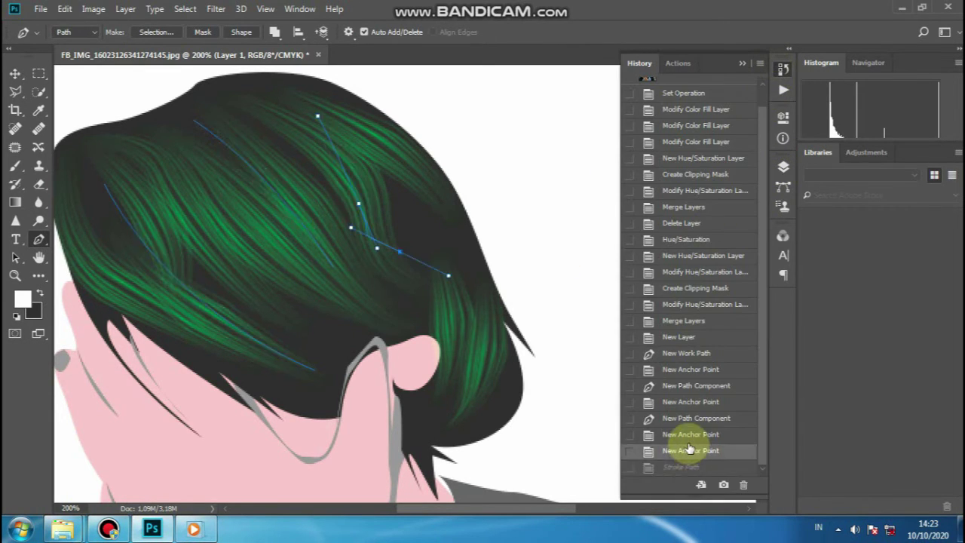
pyautogui.click(688, 435)
# - Change the foreground colour to a fully saturated bright green
pyautogui.click(23, 299)
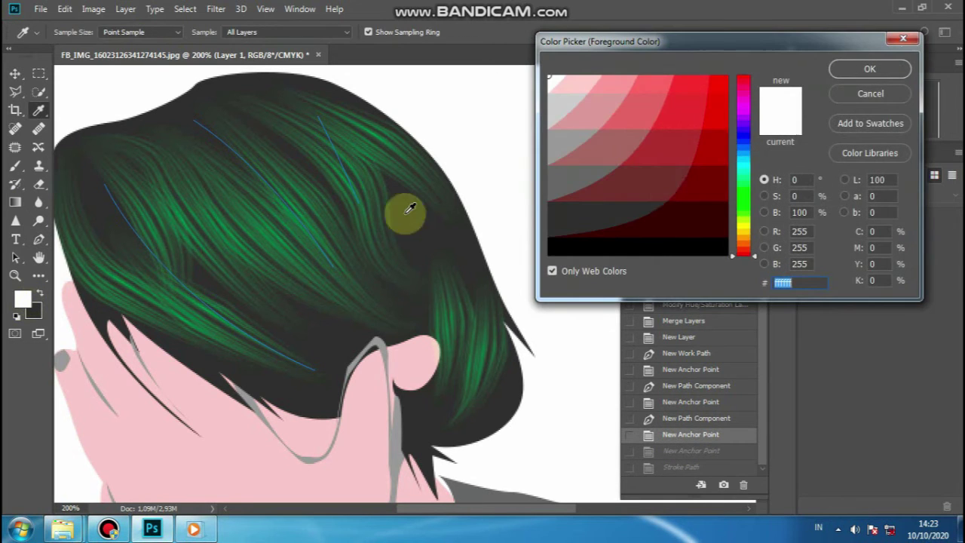
pyautogui.click(743, 195)
pyautogui.click(691, 126)
pyautogui.click(727, 76)
pyautogui.click(867, 69)
# - Stroke the three hair highlight paths with the bright green hair brush
pyautogui.rightClick(333, 235)
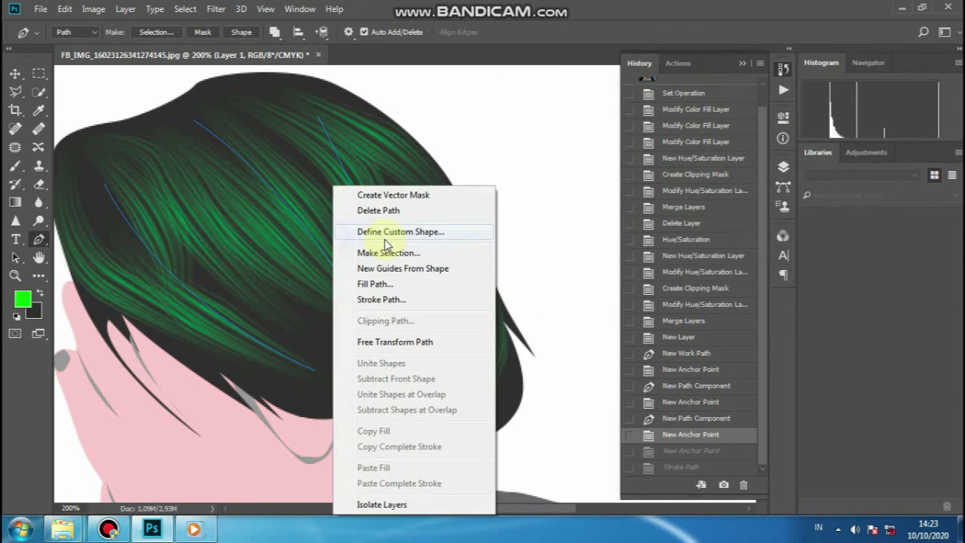
pyautogui.click(383, 299)
pyautogui.click(581, 173)
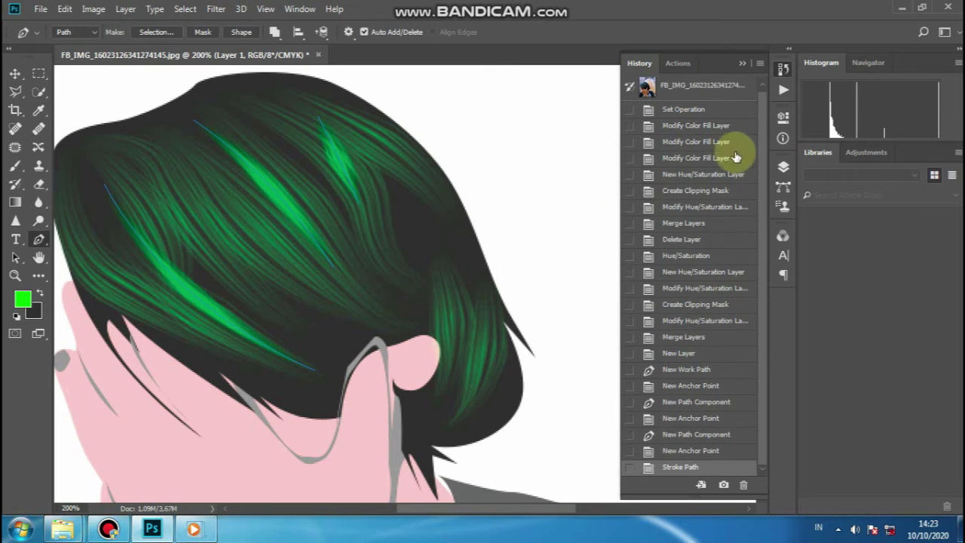
pyautogui.click(741, 64)
# - Shift the highlight strokes on Layer 1 with Hue/Saturation to Hue -32 and Saturation -29
pyautogui.click(784, 167)
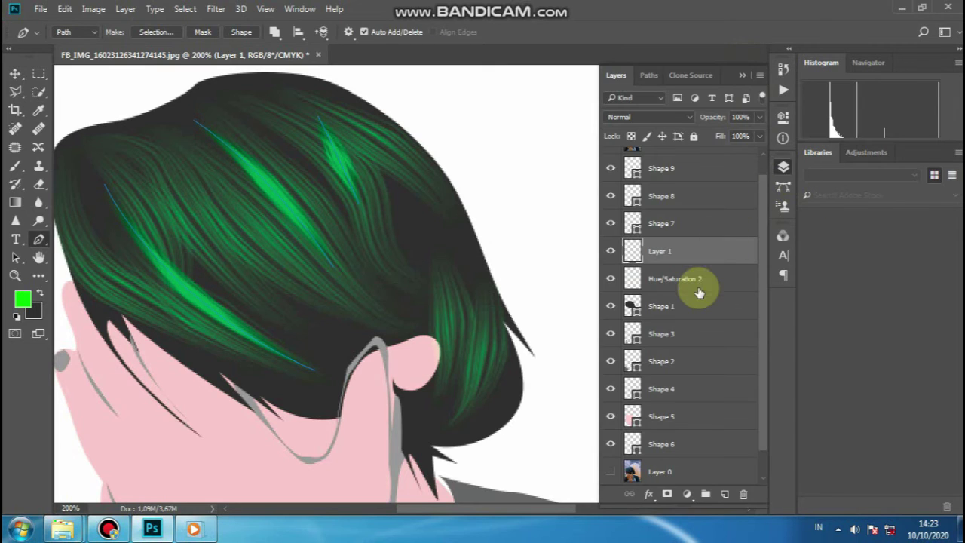
pyautogui.hotkey('ctrl', 'u')
pyautogui.moveTo(722, 221)
pyautogui.mouseDown()
pyautogui.moveTo(694, 217)
pyautogui.moveTo(704, 221)
pyautogui.mouseUp()
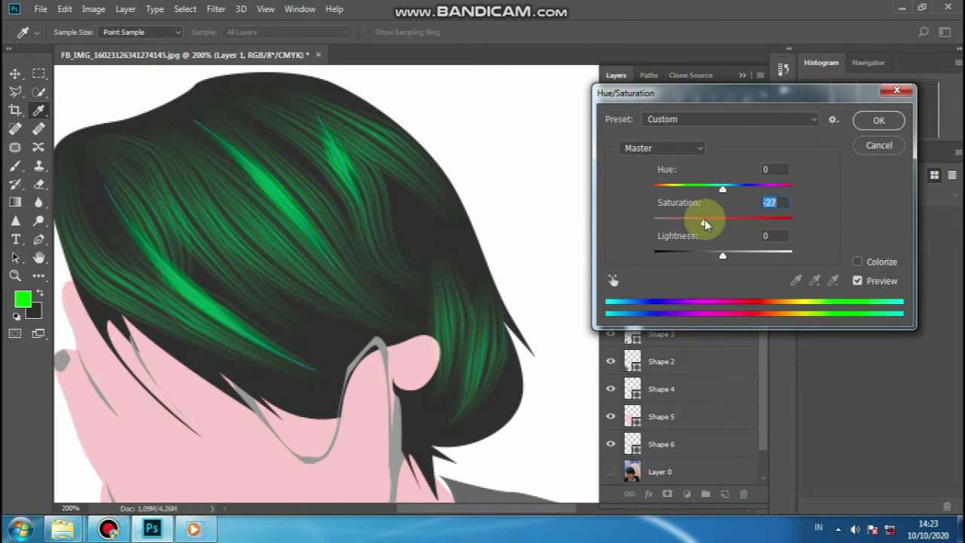
pyautogui.moveTo(721, 186); pyautogui.dragTo(729, 216)
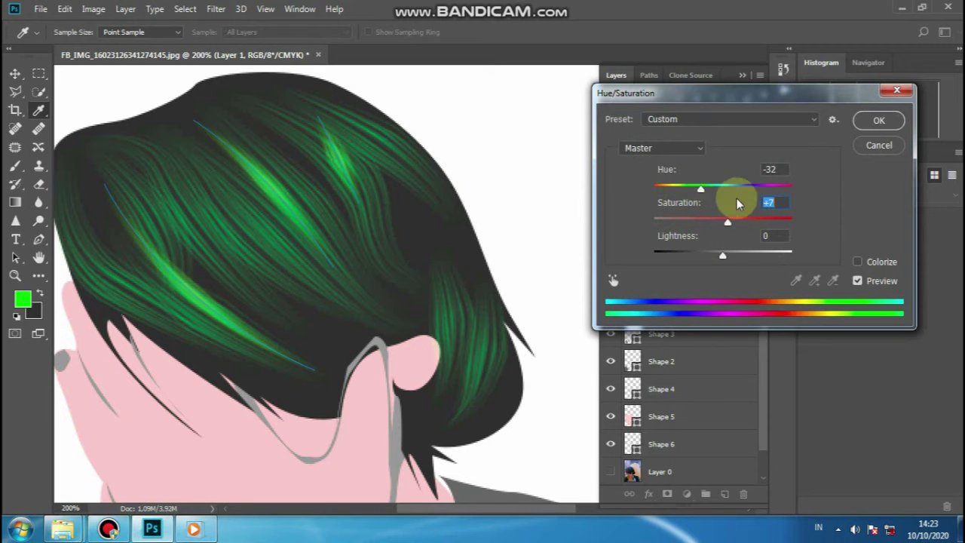
pyautogui.click(880, 118)
# - Reduce the fill of the highlight layer, Layer 1, to 79%
pyautogui.press('p')
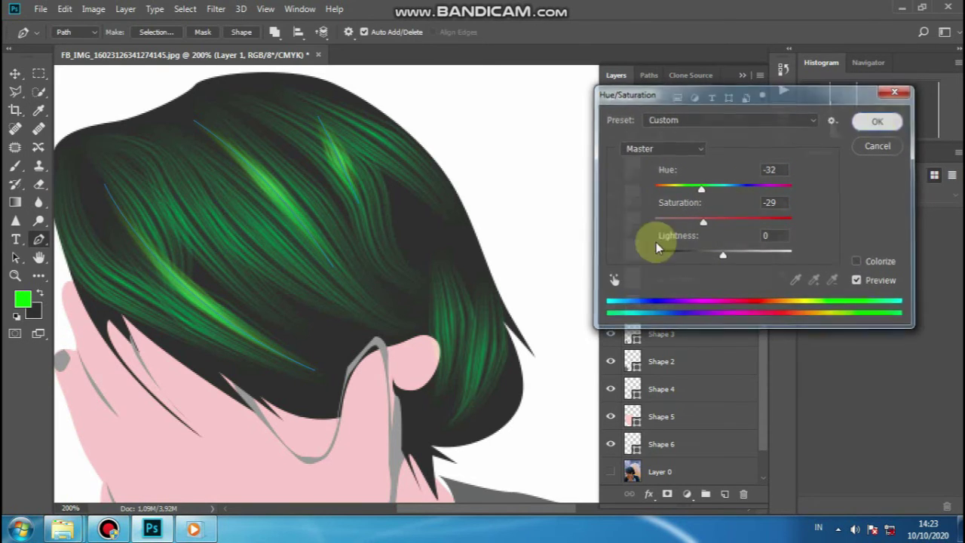
pyautogui.hotkey('ctrl', '-')
pyautogui.hotkey('ctrl', '-')
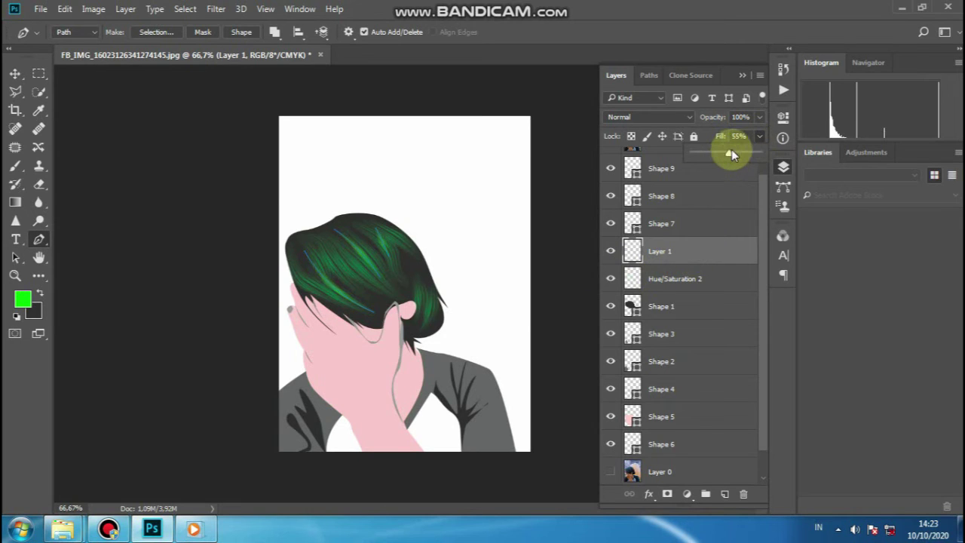
pyautogui.moveTo(738, 151); pyautogui.dragTo(746, 151)
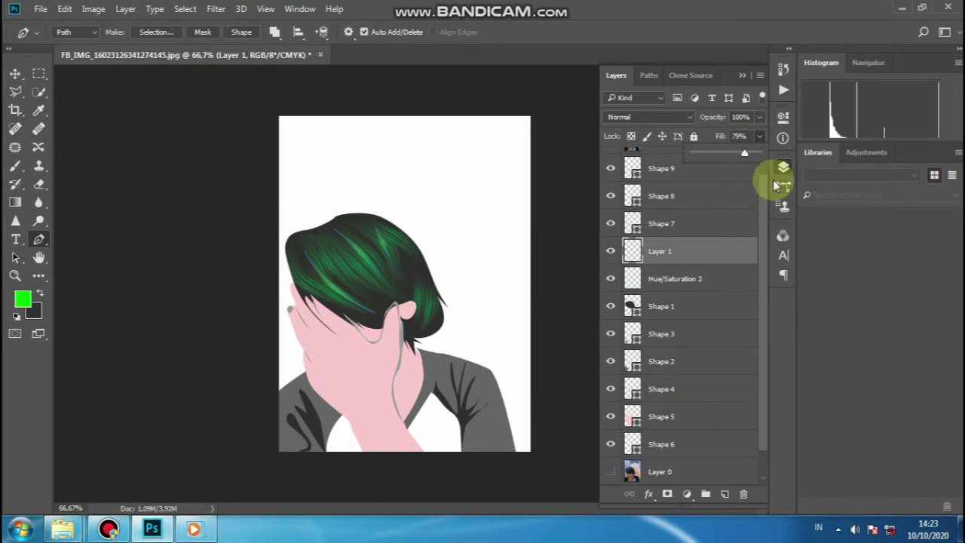
# - Select the grey sleeve layer Shape 2 from the canvas and toggle its visibility to check what it covers
pyautogui.scroll(1, 670, 217)
pyautogui.click(681, 193)
pyautogui.hotkey('ctrl', '+')
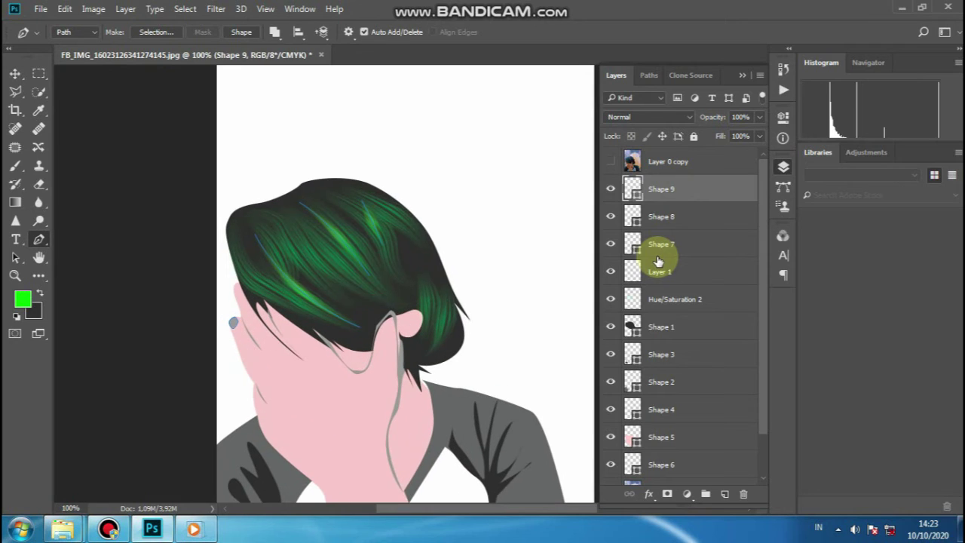
pyautogui.click(15, 73)
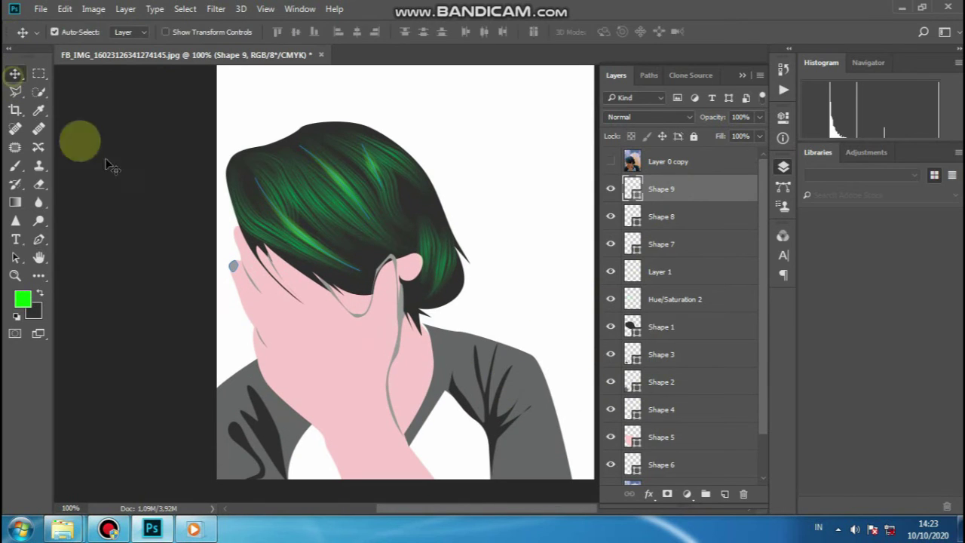
pyautogui.rightClick(510, 378)
pyautogui.click(549, 385)
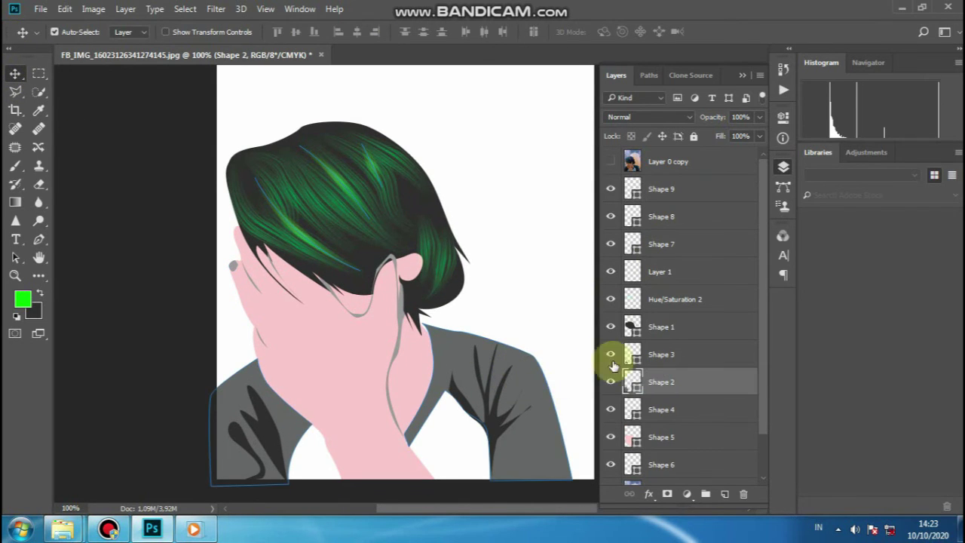
pyautogui.click(608, 384)
pyautogui.click(608, 384)
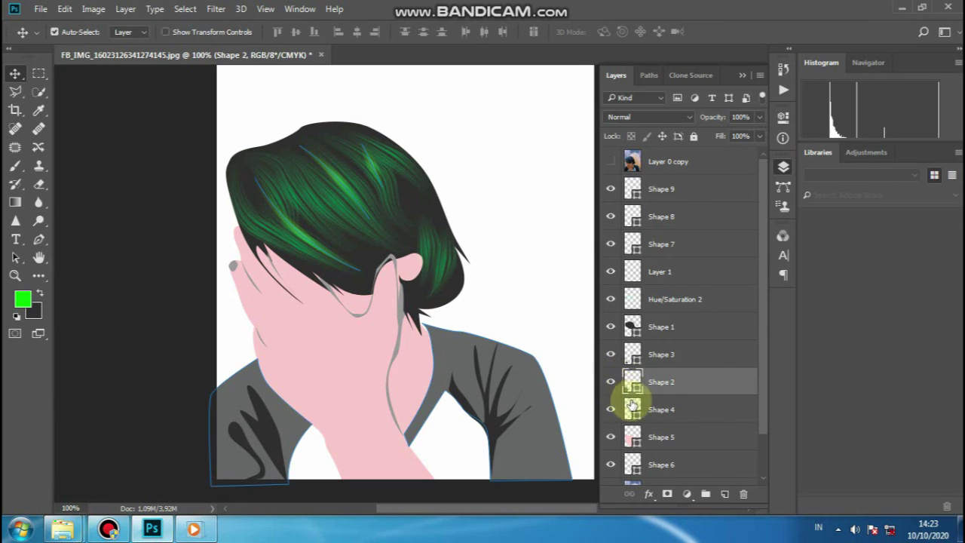
# - Make the hidden photo layer, Layer 0, active and set the Pen tool to Shape mode
pyautogui.click(653, 408)
pyautogui.scroll(-2, 654, 415)
pyautogui.click(660, 424)
pyautogui.click(677, 443)
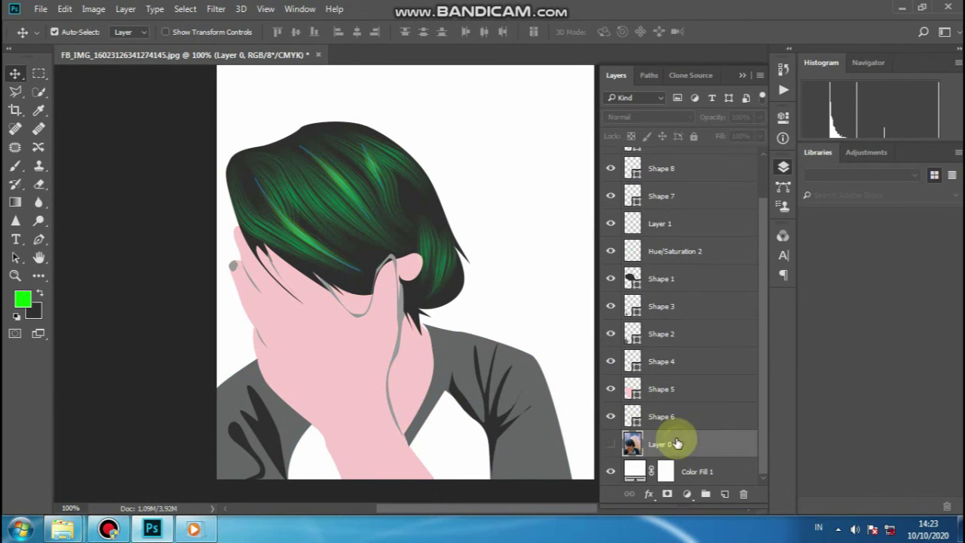
pyautogui.click(38, 239)
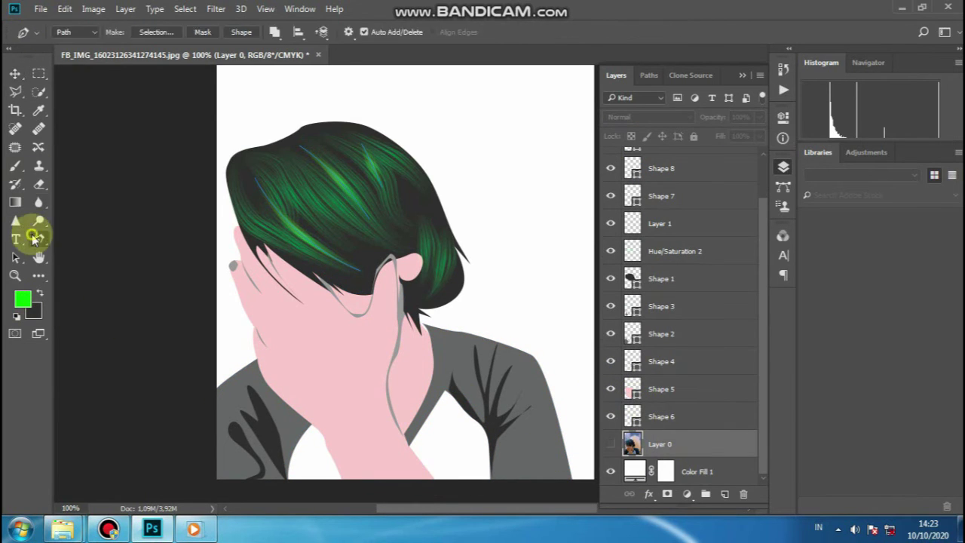
pyautogui.click(73, 32)
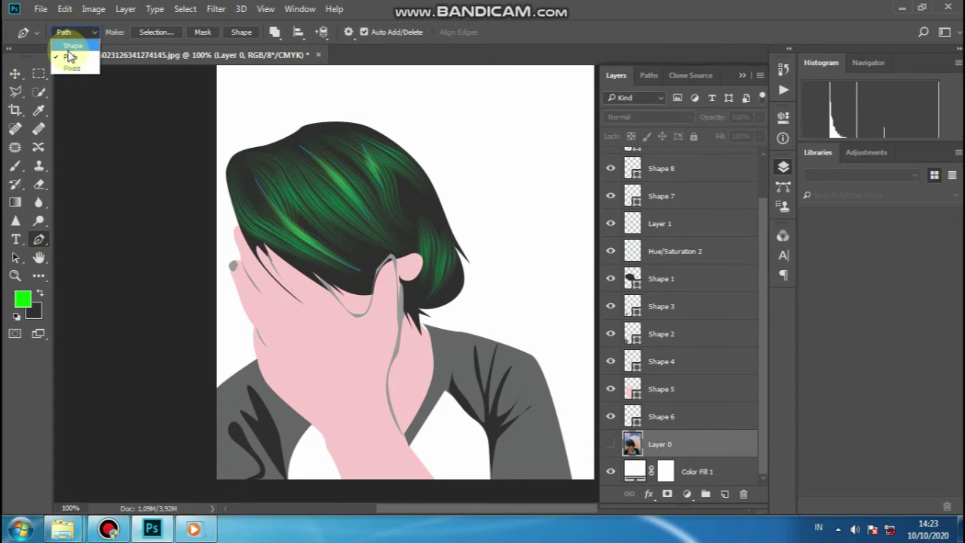
pyautogui.click(70, 47)
# - Start a green Pen tool shape around the shirt front, from below the inner sleeve edge across the neck to the opposite sleeve
pyautogui.hotkey('ctrl', '+')
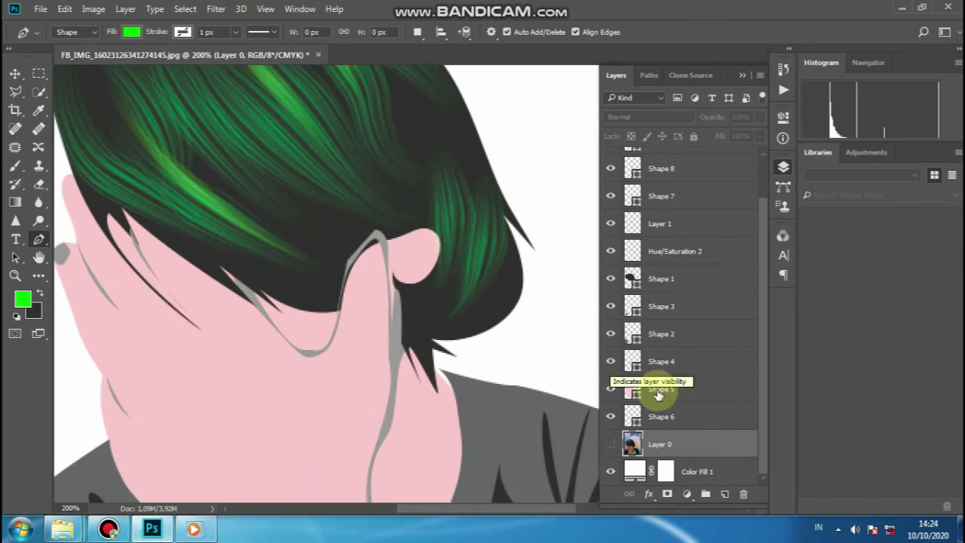
pyautogui.scroll(-6, 370, 335)
pyautogui.click(164, 434)
pyautogui.click(158, 388)
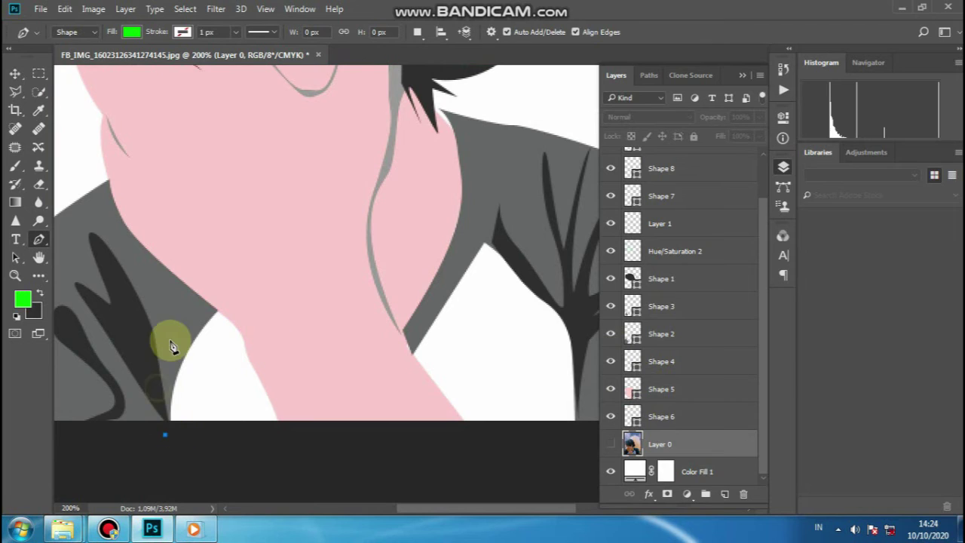
pyautogui.click(174, 335)
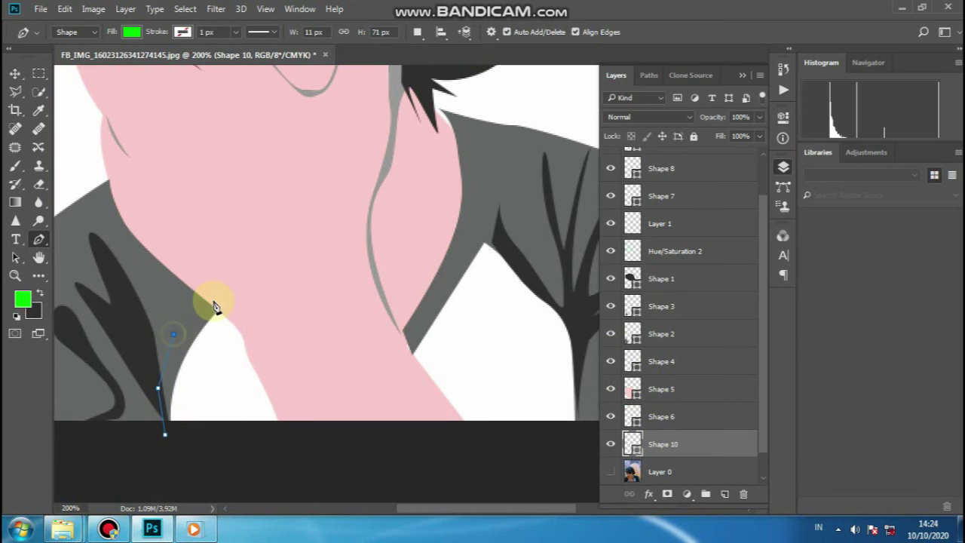
pyautogui.click(467, 240)
pyautogui.click(511, 219)
pyautogui.click(548, 292)
pyautogui.hscroll(3, 584, 309)
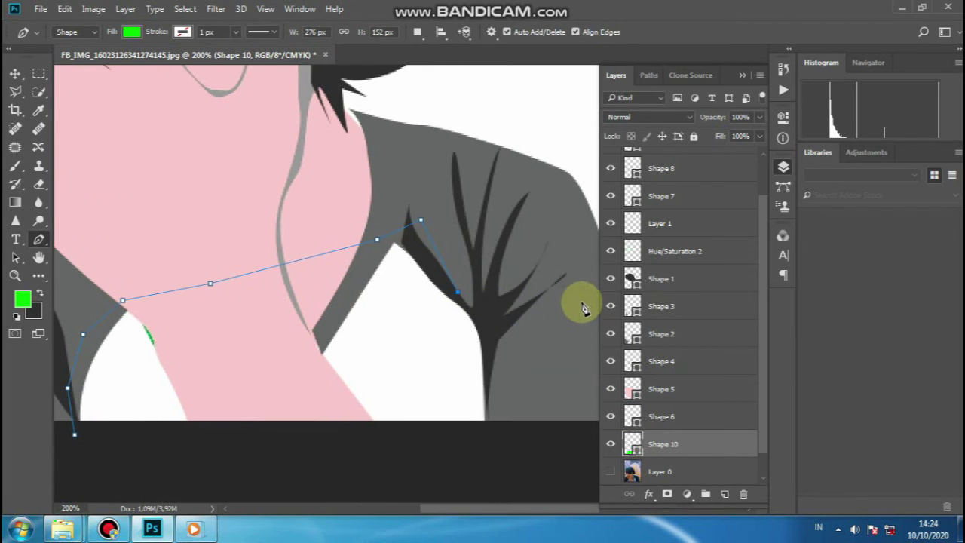
# - Move the new green shape layer above Shape 6 and complete its outline around the shirt front below the canvas edge
pyautogui.moveTo(686, 446)
pyautogui.mouseDown()
pyautogui.moveTo(672, 362)
pyautogui.moveTo(684, 427)
pyautogui.mouseUp()
pyautogui.click(512, 362)
pyautogui.click(518, 425)
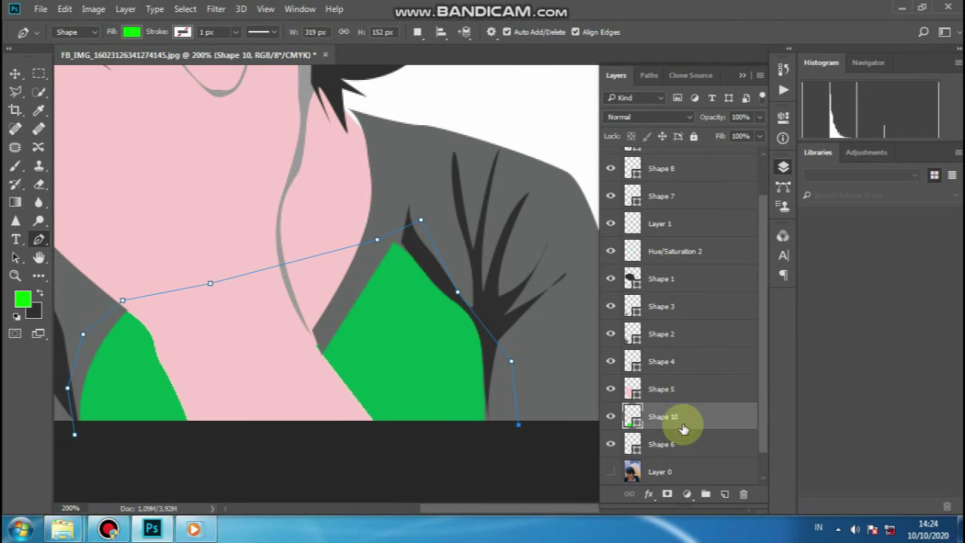
pyautogui.hscroll(-1, 527, 452)
pyautogui.click(542, 472)
pyautogui.click(162, 461)
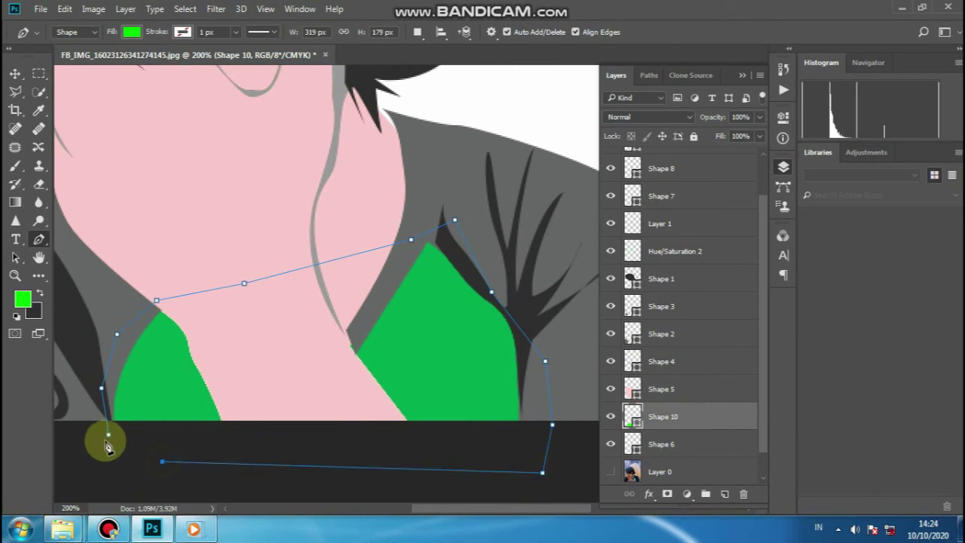
pyautogui.rightClick(281, 251)
pyautogui.click(592, 255)
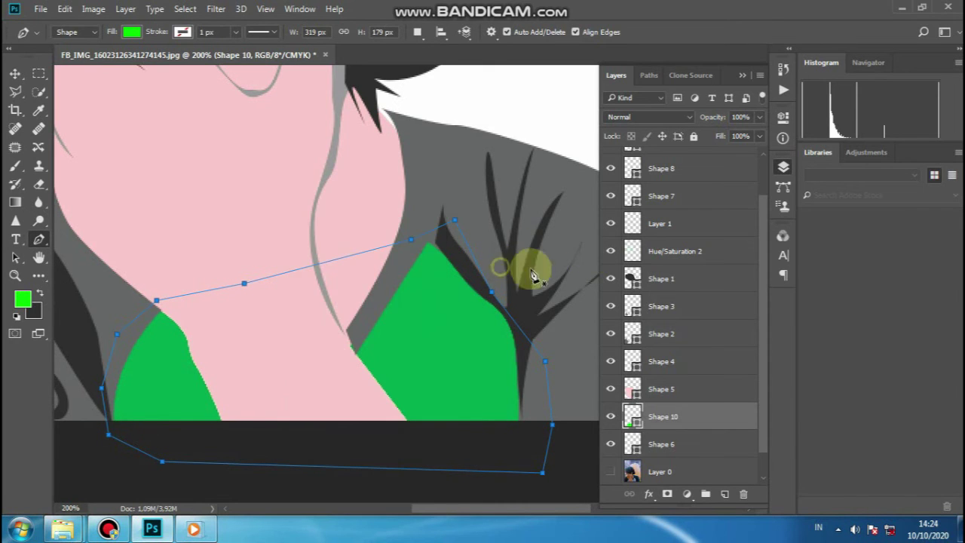
# - Change the green shirt front's fill colour to turquoise 00ffcc
pyautogui.hotkey('ctrl', '-')
pyautogui.scroll(5, 468, 264)
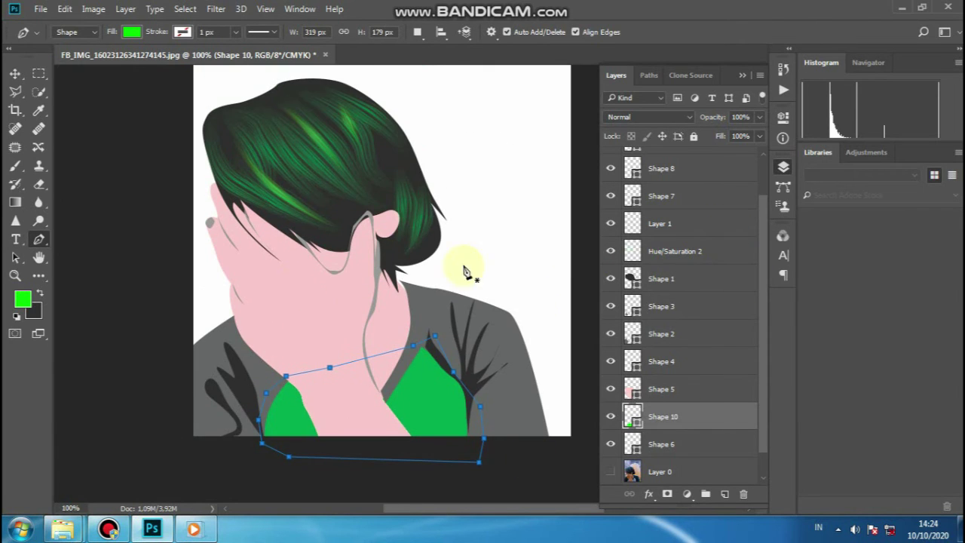
pyautogui.doubleClick(632, 420)
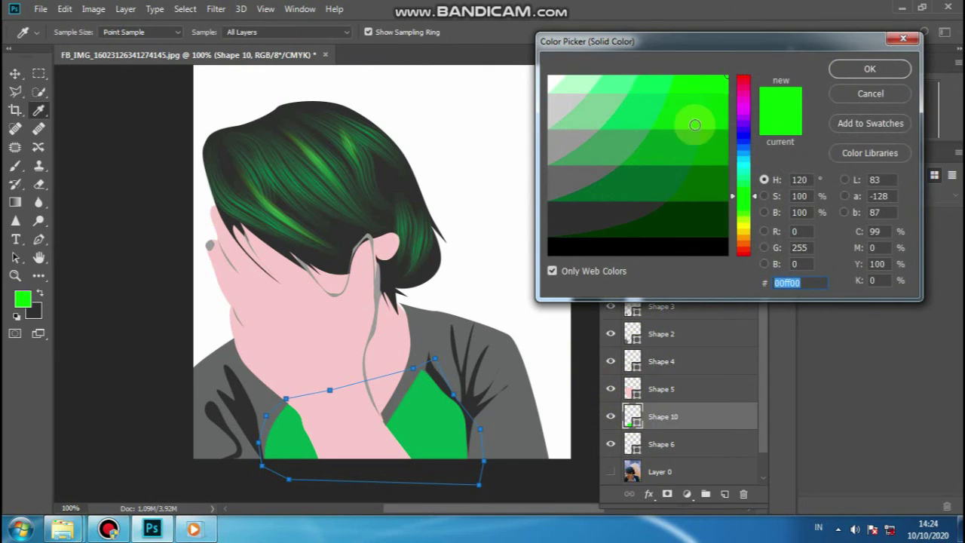
pyautogui.moveTo(749, 129); pyautogui.dragTo(736, 175)
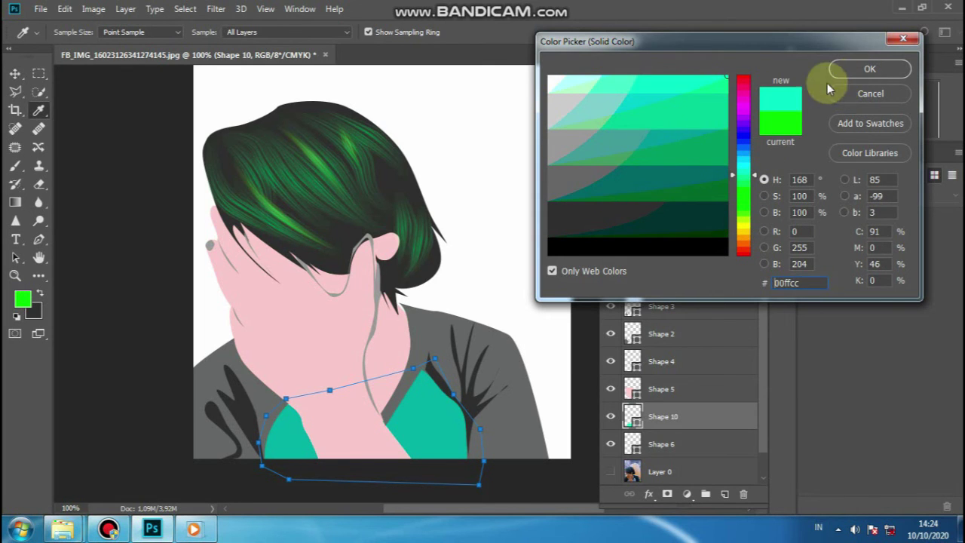
pyautogui.click(869, 69)
pyautogui.click(665, 335)
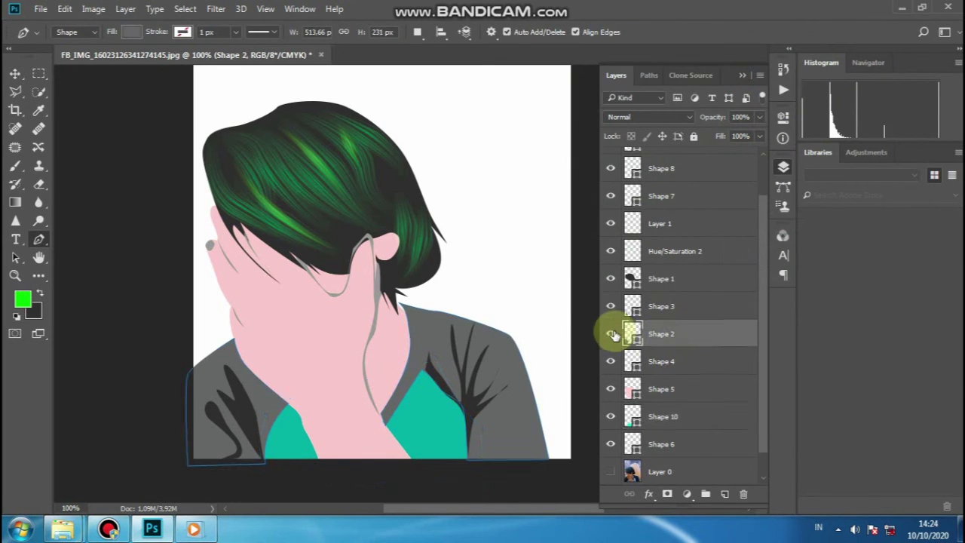
pyautogui.scroll(2, 517, 280)
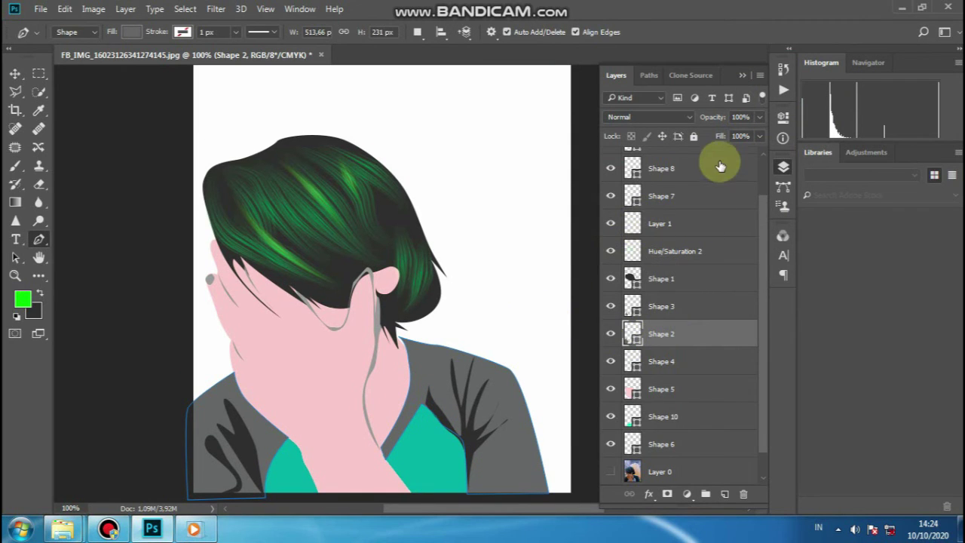
pyautogui.scroll(2, 709, 177)
pyautogui.click(683, 194)
pyautogui.scroll(-2, 664, 344)
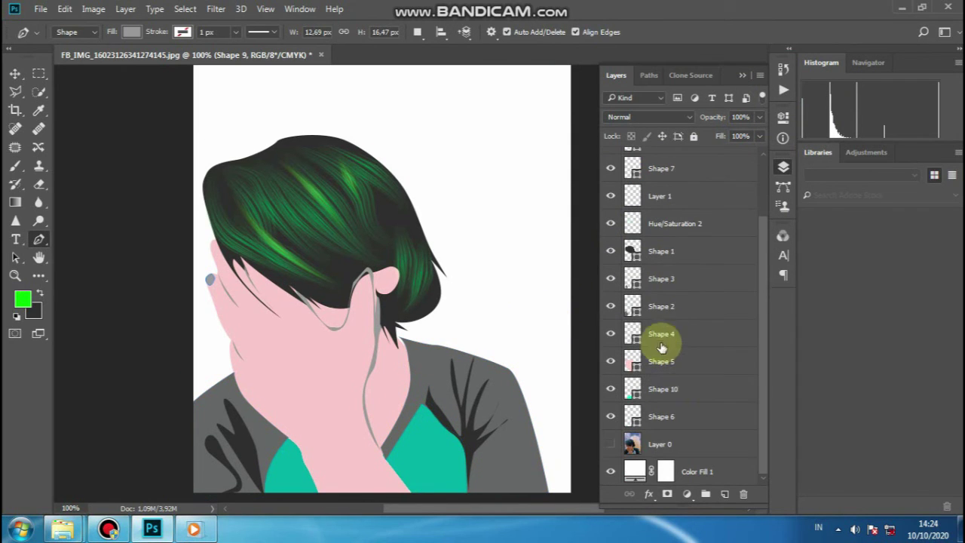
pyautogui.keyDown('shift'); pyautogui.click(671, 419); pyautogui.keyUp('shift')
pyautogui.click(674, 419)
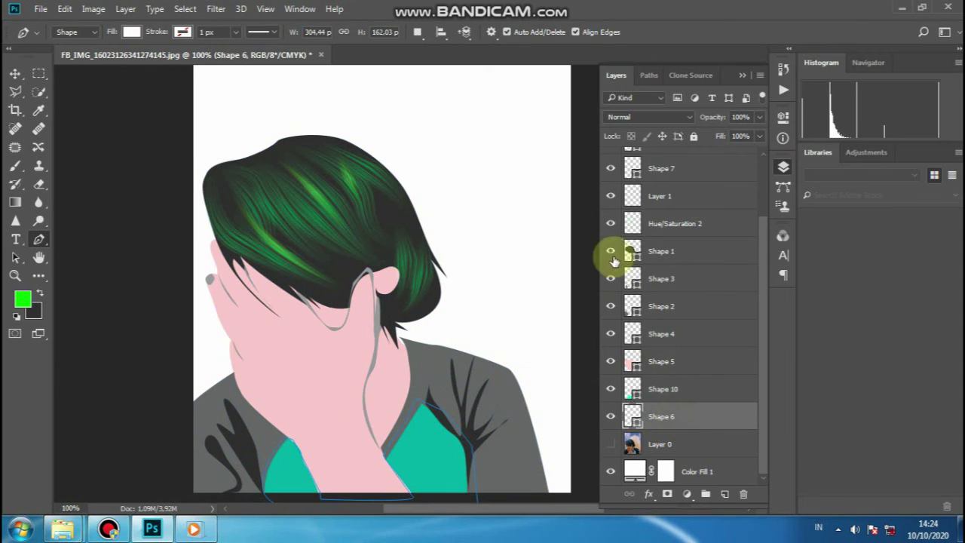
# - Select the grey fingernail shape, Shape 9, from the canvas and set its fill colour to white ffffff
pyautogui.click(15, 73)
pyautogui.rightClick(215, 281)
pyautogui.click(245, 286)
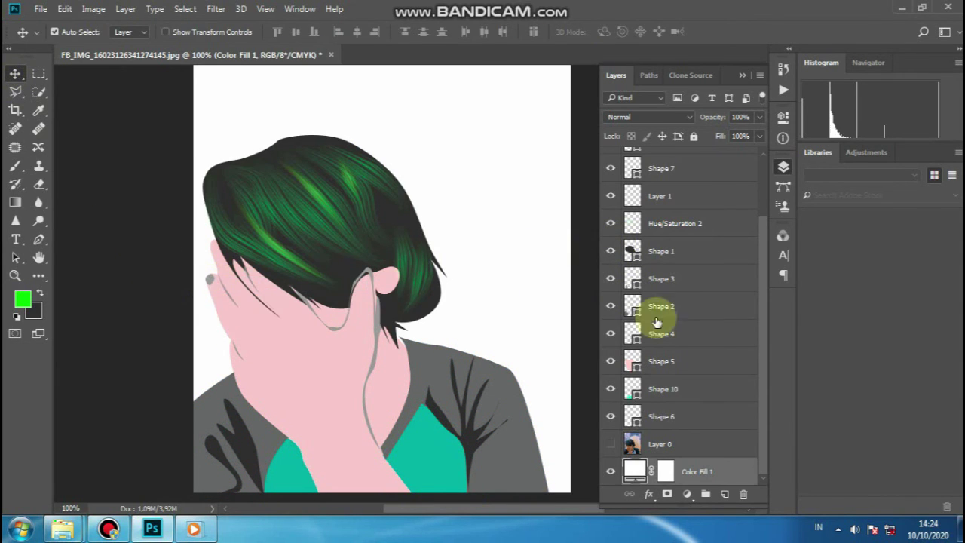
pyautogui.rightClick(210, 282)
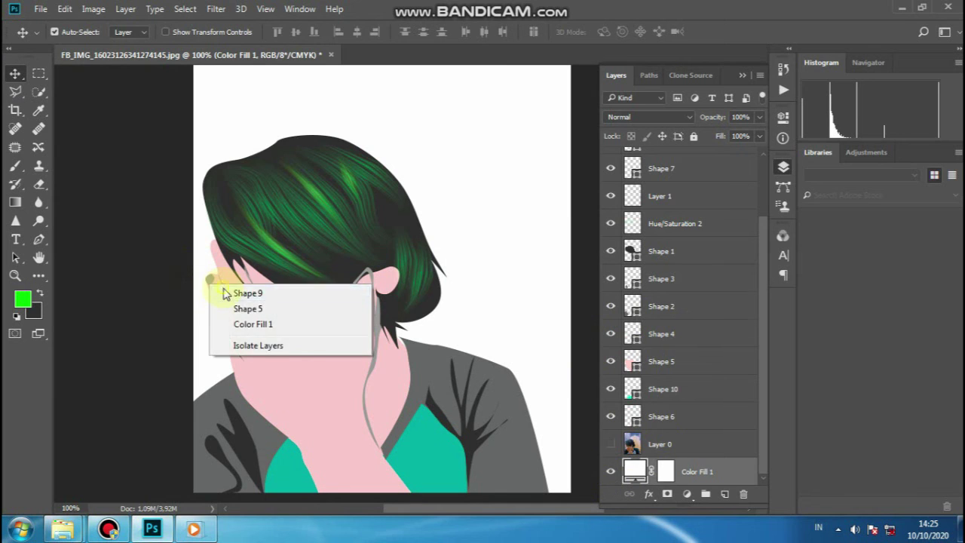
pyautogui.click(230, 287)
pyautogui.click(603, 165)
pyautogui.click(634, 167)
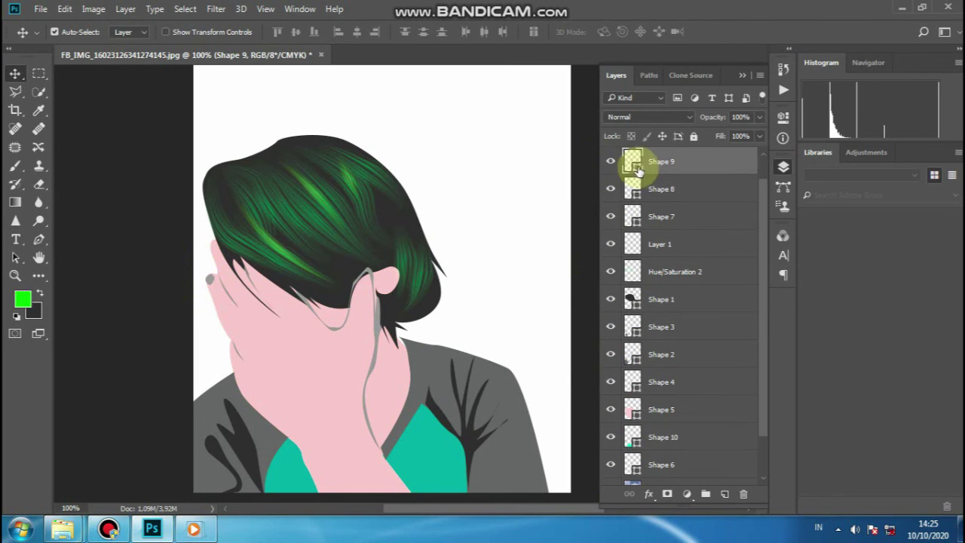
pyautogui.doubleClick(637, 163)
pyautogui.click(547, 79)
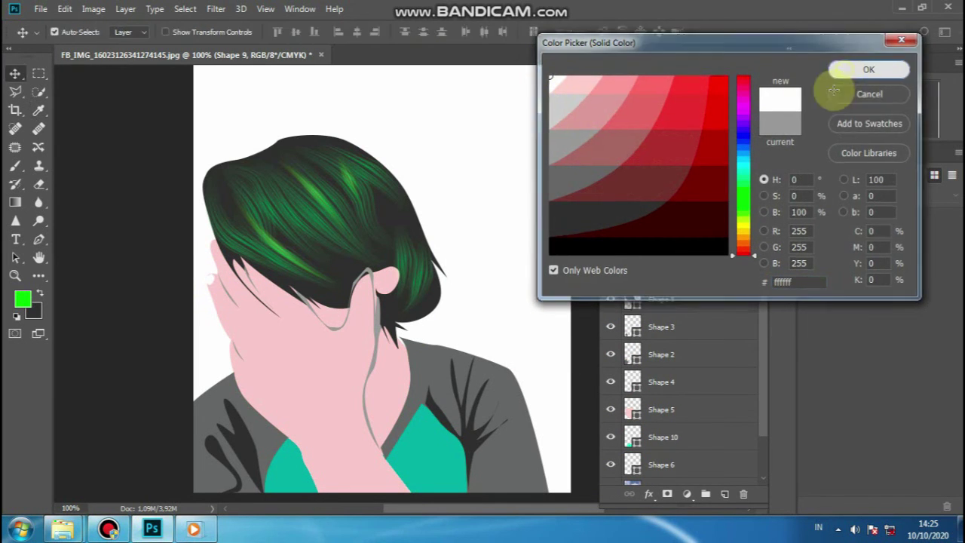
pyautogui.click(871, 68)
# - Try light grey cccccc on the fingernail shape and return its fill to white
pyautogui.doubleClick(622, 154)
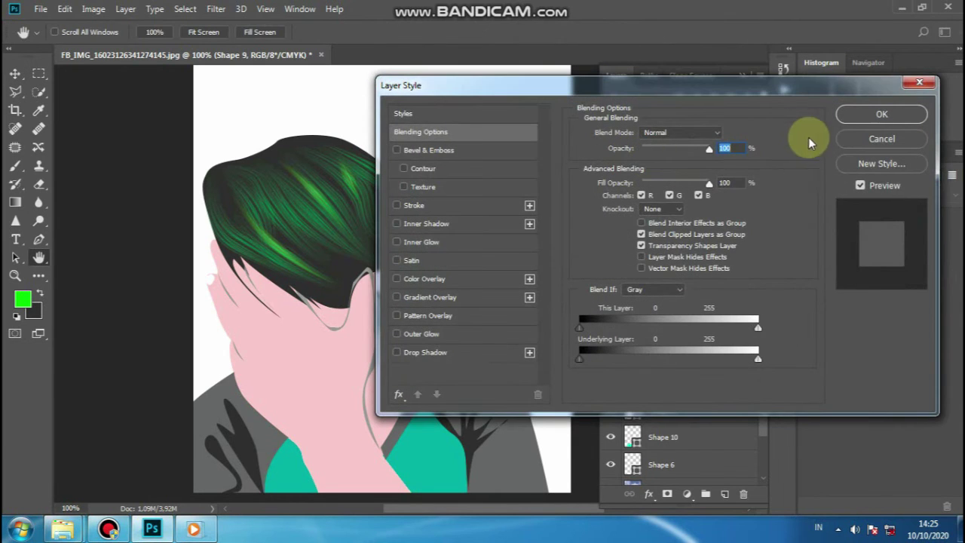
pyautogui.click(836, 142)
pyautogui.doubleClick(634, 161)
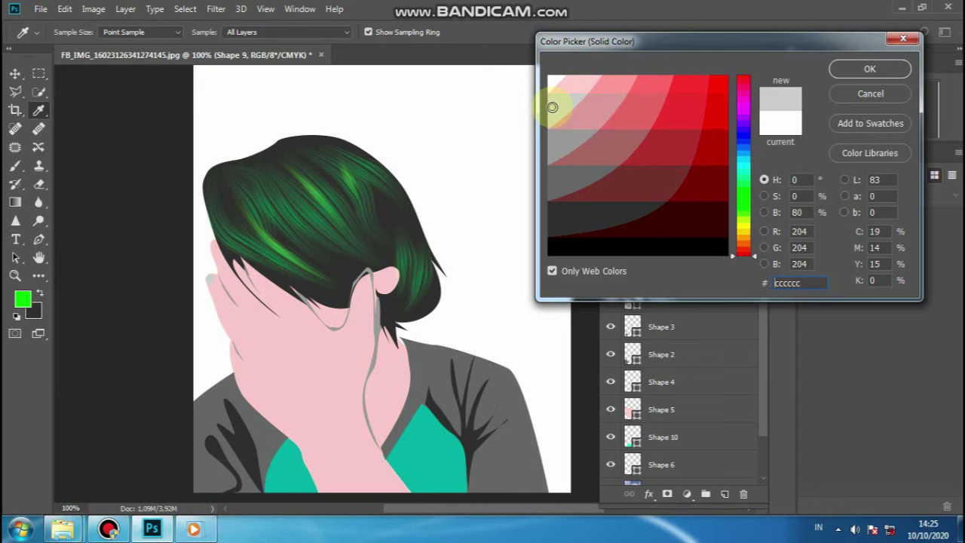
pyautogui.moveTo(693, 104); pyautogui.dragTo(548, 75)
pyautogui.click(843, 69)
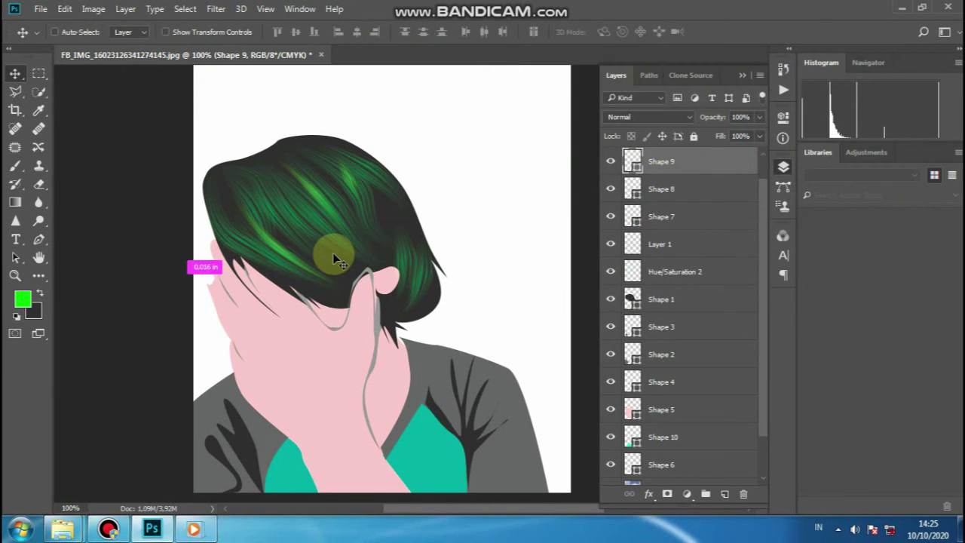
# - Show the photo layer, Layer 0 copy, and draw a white nail shape about 8 by 18 px on the uppermost fingertip
pyautogui.hotkey('ctrl', '+')
pyautogui.moveTo(337, 260); pyautogui.dragTo(416, 260)
pyautogui.scroll(1, 668, 227)
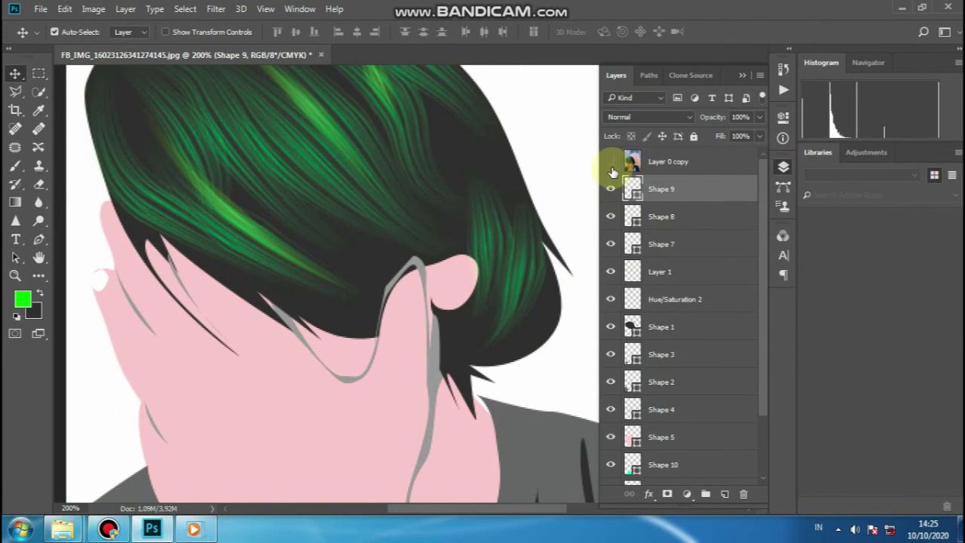
pyautogui.click(611, 161)
pyautogui.hscroll(-2, 302, 196)
pyautogui.click(38, 240)
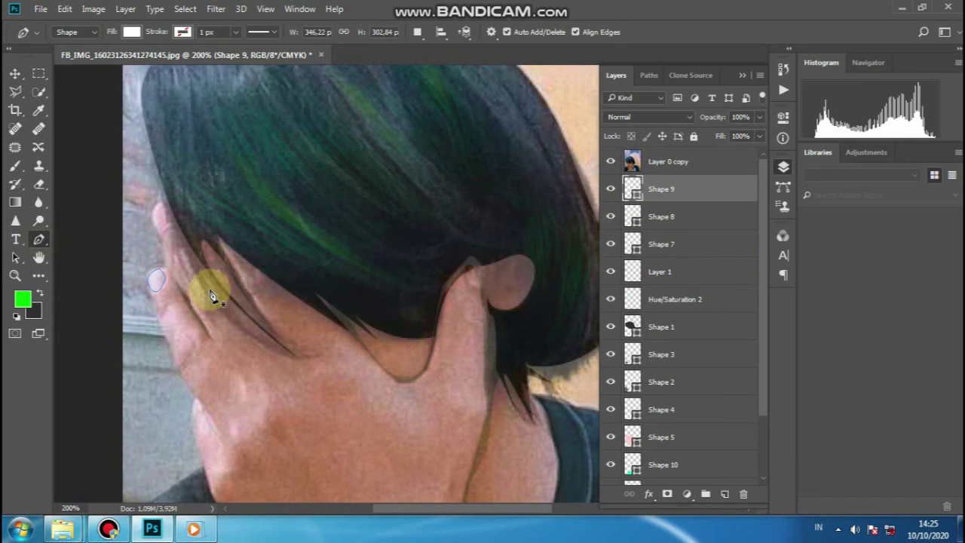
pyautogui.hotkey('ctrl', '+')
pyautogui.hscroll(-2, 178, 240)
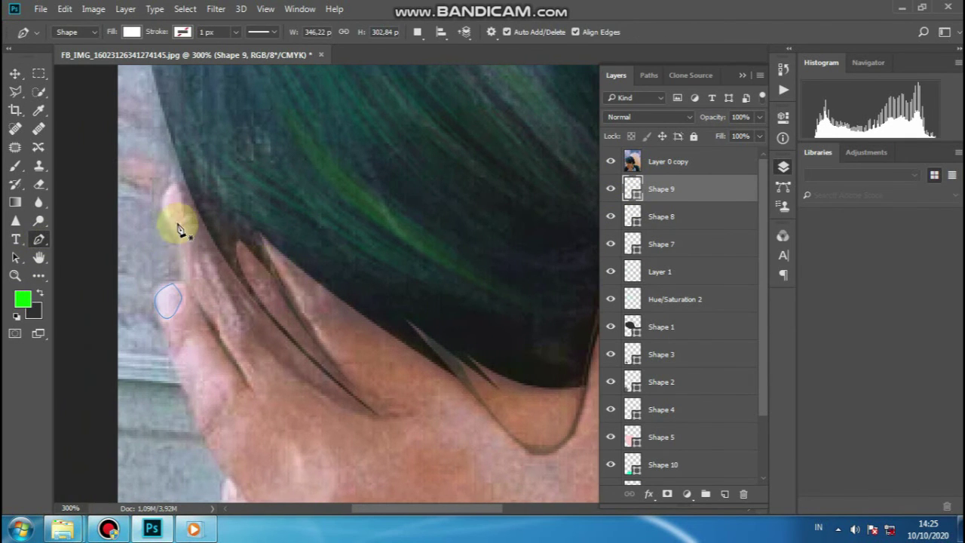
pyautogui.click(173, 230)
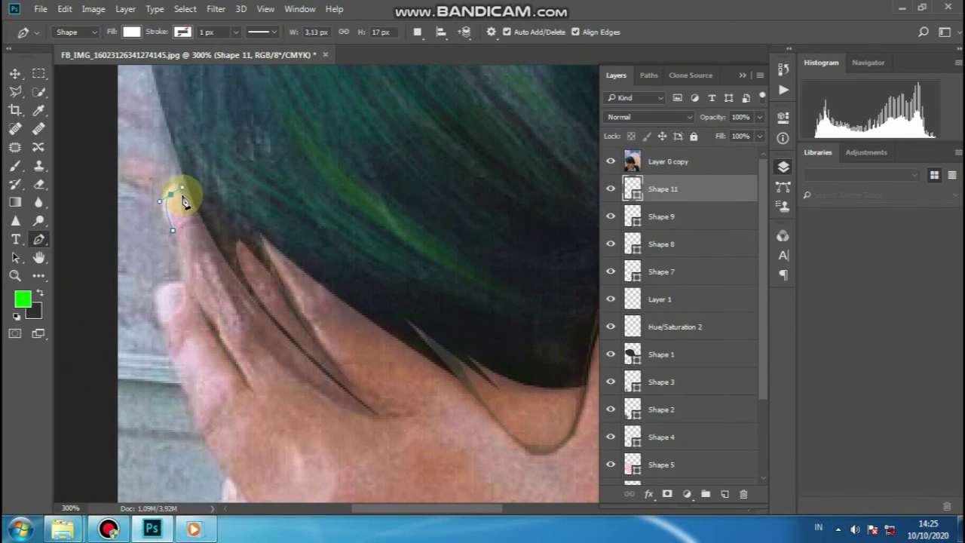
# - Draw a white nail shape about 10 by 15 px on the thumb tip beside the ear
pyautogui.hscroll(10, 336, 309)
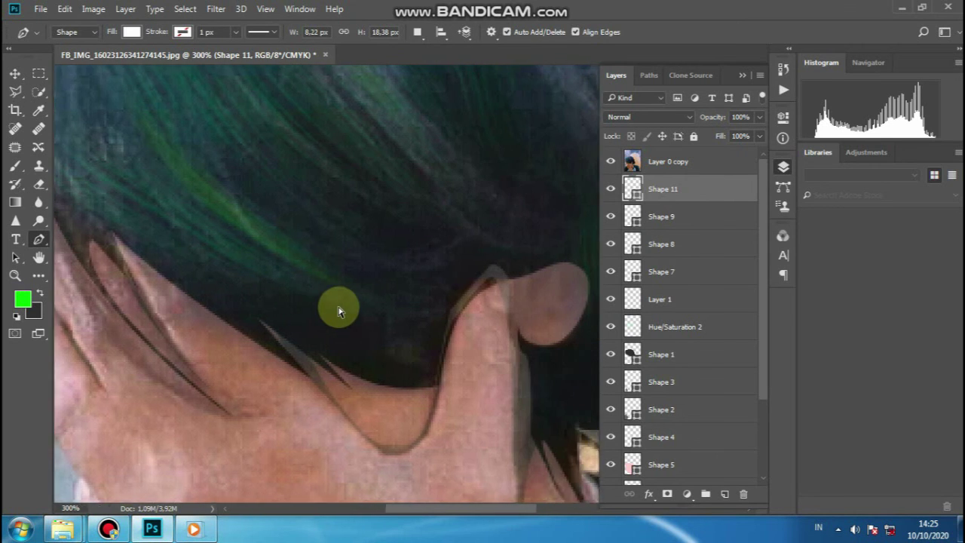
pyautogui.click(359, 284)
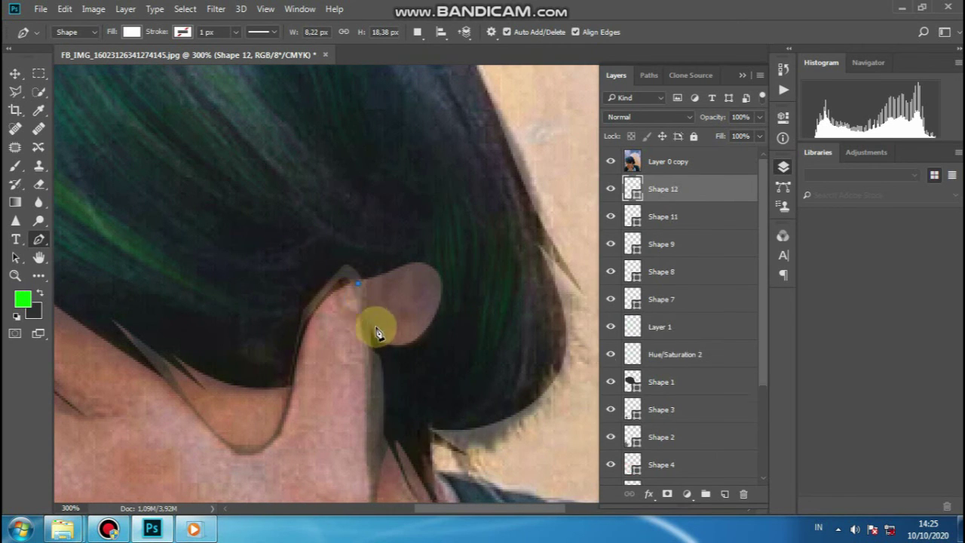
pyautogui.moveTo(392, 344); pyautogui.dragTo(362, 315)
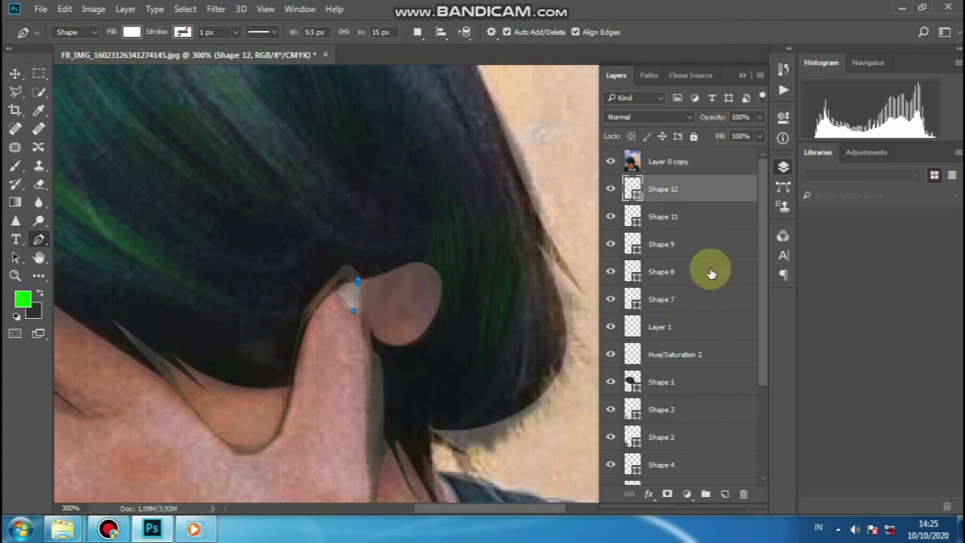
# - Toggle the visibility of Layer 0 copy at 100% zoom to compare the illustration with the photo
pyautogui.scroll(-3, 681, 370)
pyautogui.scroll(-1, 681, 370)
pyautogui.click(681, 444)
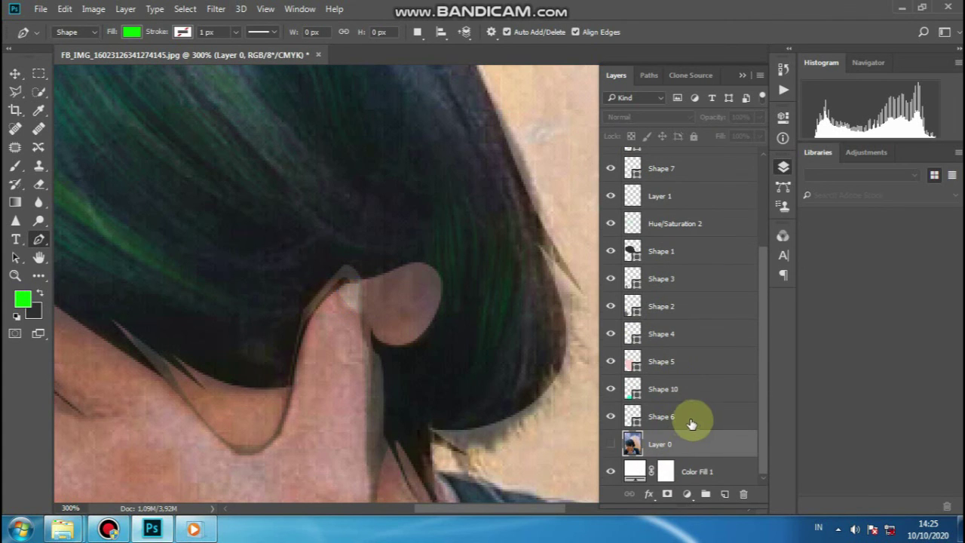
pyautogui.hotkey('ctrl', '1')
pyautogui.scroll(4, 632, 208)
pyautogui.click(610, 165)
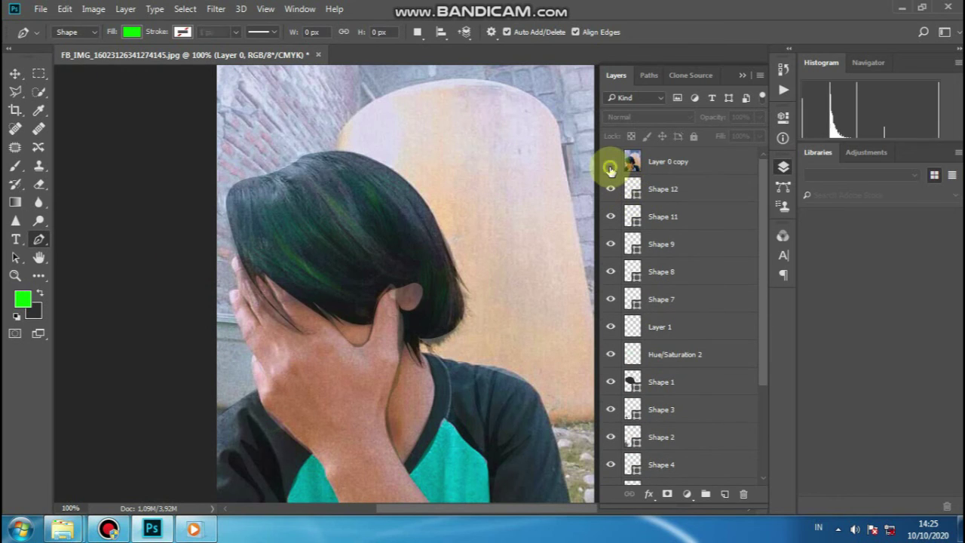
pyautogui.click(611, 166)
# - Make the thumbnail shape layer, Shape 12, active and set the foreground colour to a mid grey
pyautogui.click(660, 190)
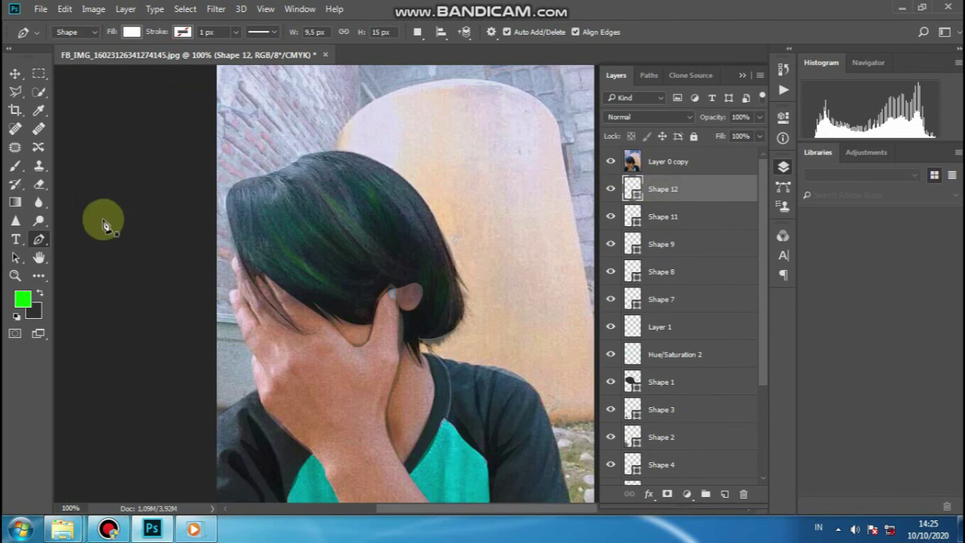
pyautogui.hotkey('ctrl', '+')
pyautogui.hscroll(2, 104, 273)
pyautogui.click(22, 300)
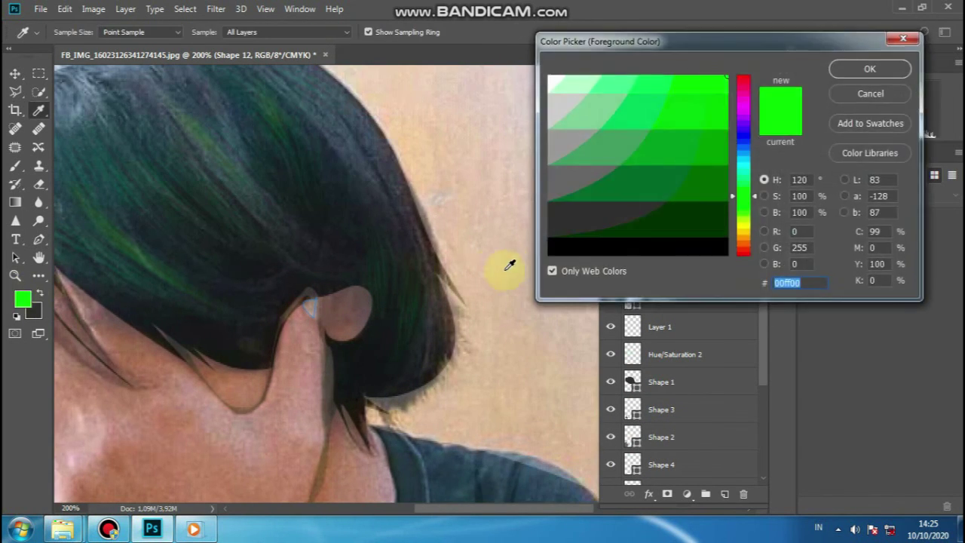
pyautogui.click(558, 190)
pyautogui.click(870, 69)
pyautogui.press('p')
# - Draw a curved Pen tool shape about 25 by 14 px inside the ear
pyautogui.hotkey('ctrl', '+')
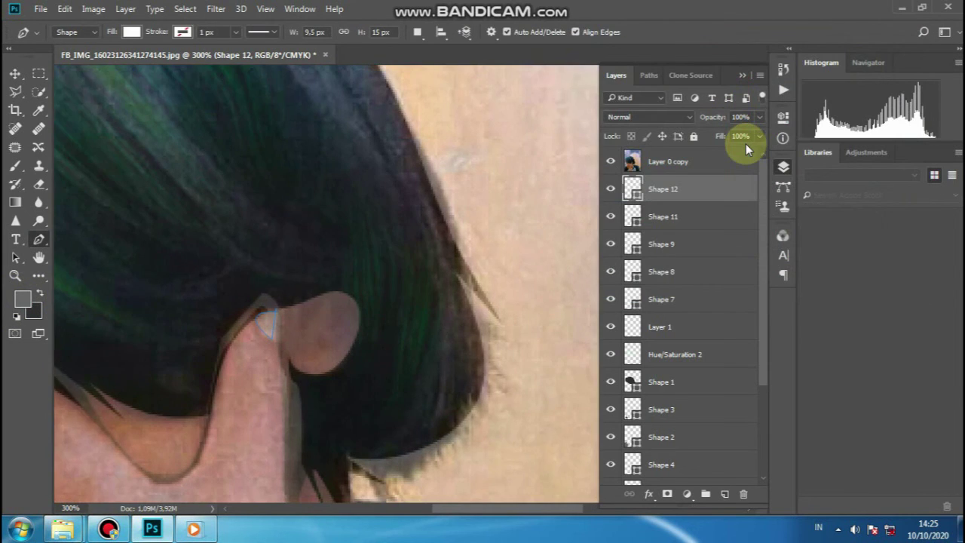
pyautogui.scroll(-1, 129, 280)
pyautogui.click(254, 293)
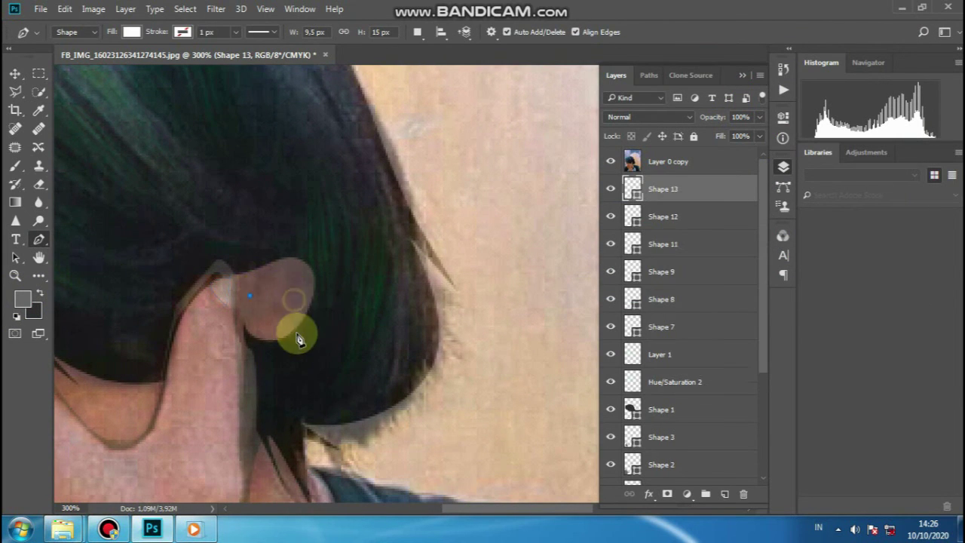
pyautogui.moveTo(296, 350); pyautogui.dragTo(293, 353)
pyautogui.click(295, 283)
pyautogui.moveTo(303, 291); pyautogui.dragTo(302, 354)
pyautogui.keyDown('alt'); pyautogui.click(303, 292); pyautogui.keyUp('alt')
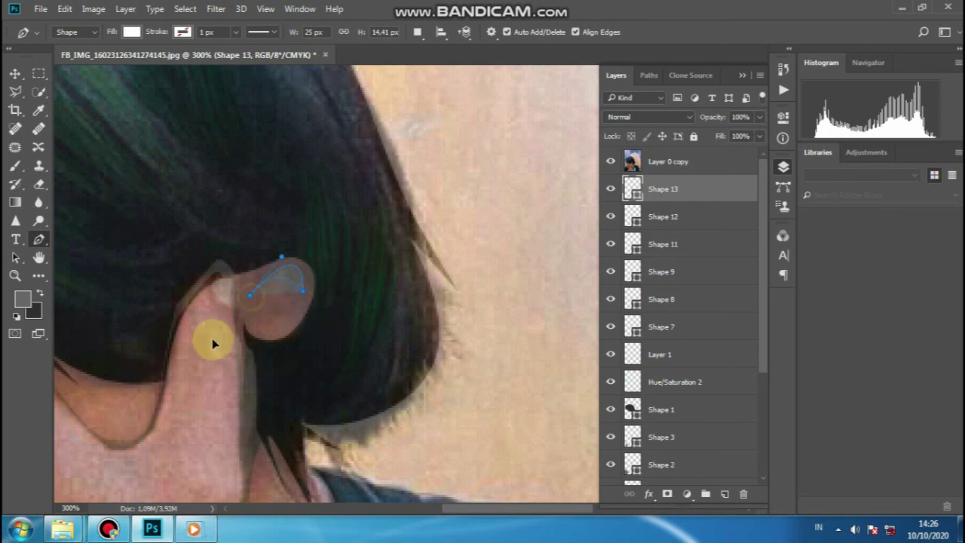
# - Hide Layer 0 copy and view the illustration at 100% zoom
pyautogui.scroll(-5, 321, 300)
pyautogui.hscroll(-2, 321, 301)
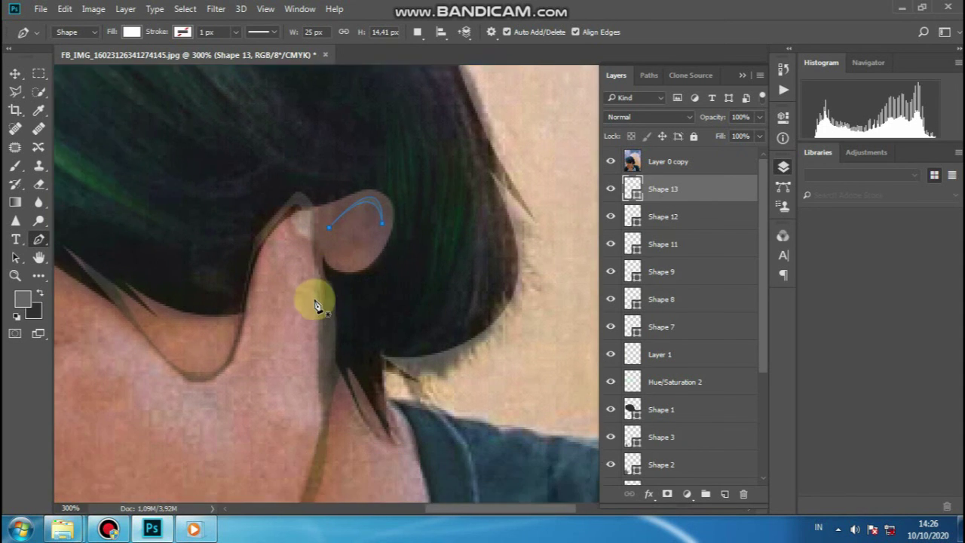
pyautogui.scroll(-4, 711, 429)
pyautogui.click(690, 445)
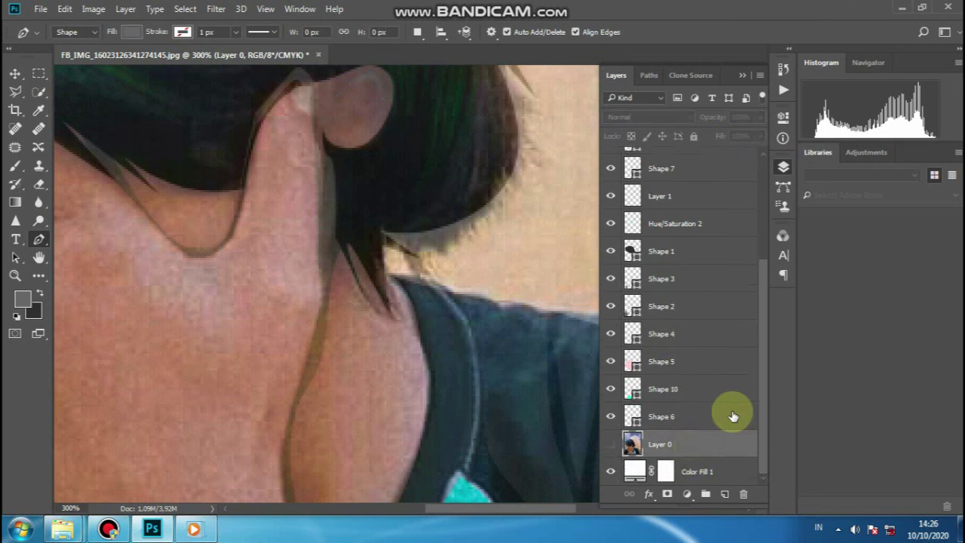
pyautogui.hotkey('ctrl', '-')
pyautogui.hotkey('ctrl', '-')
pyautogui.hotkey('ctrl', '-')
pyautogui.scroll(4, 649, 188)
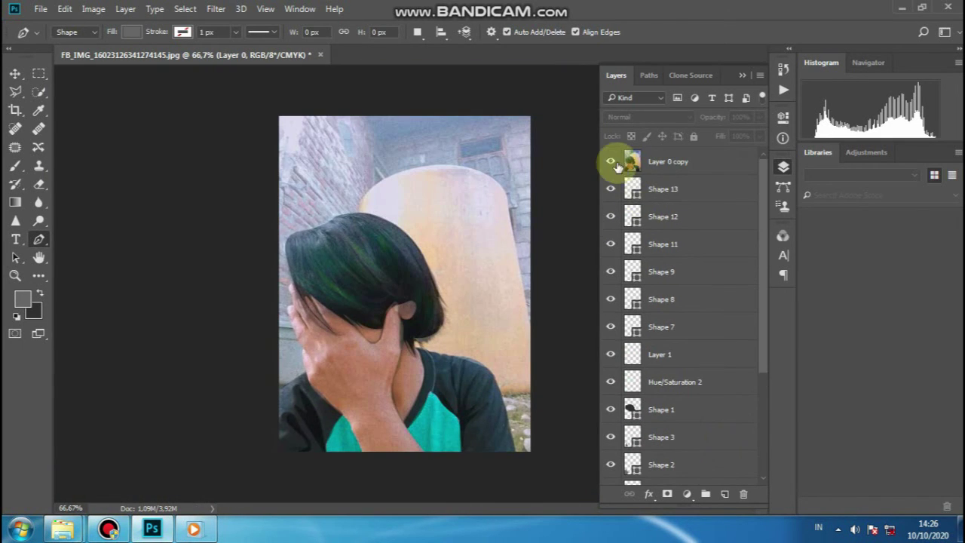
pyautogui.click(612, 162)
pyautogui.hotkey('ctrl', '+')
# - Merge all illustration layers from Shape 13 down to Shape 6 into a single layer
pyautogui.click(677, 190)
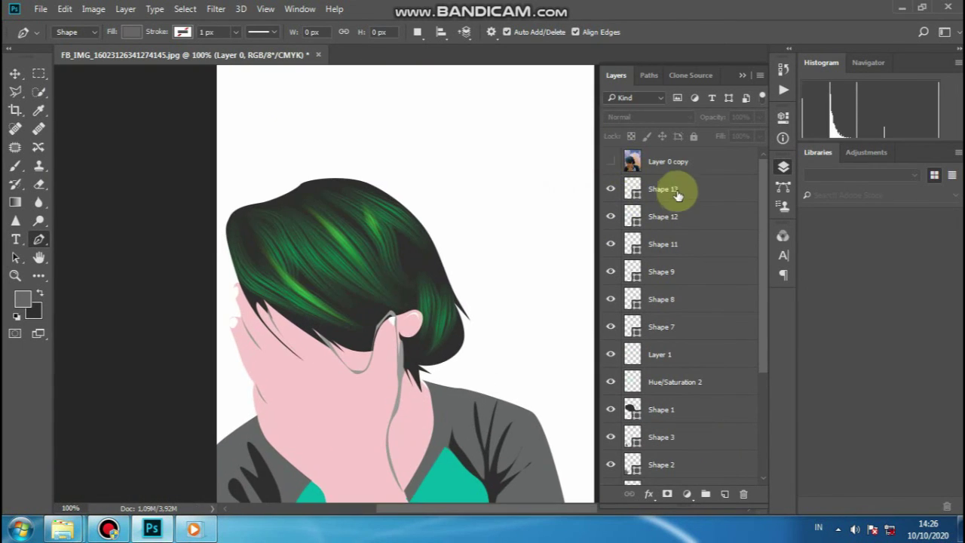
pyautogui.scroll(-3, 701, 347)
pyautogui.keyDown('shift'); pyautogui.click(673, 421); pyautogui.keyUp('shift')
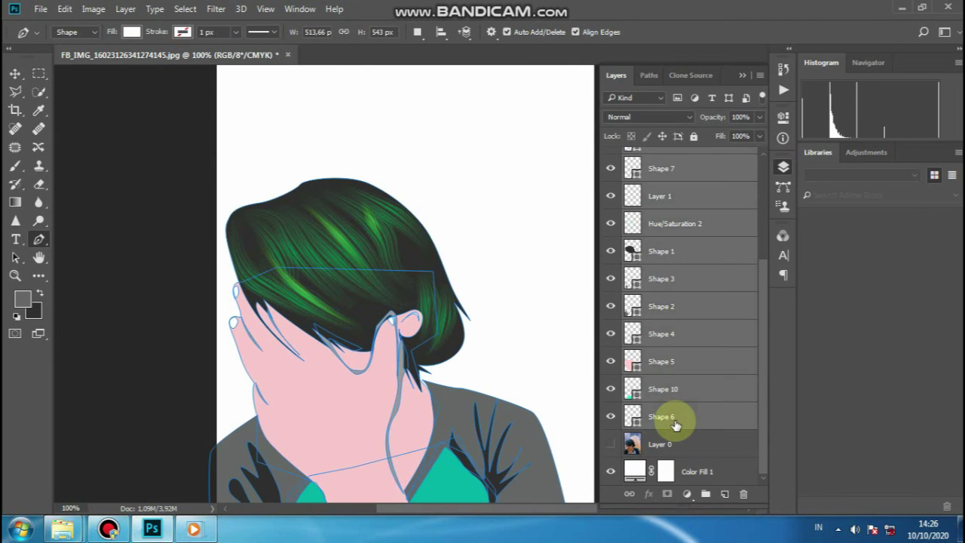
pyautogui.rightClick(668, 419)
pyautogui.click(722, 477)
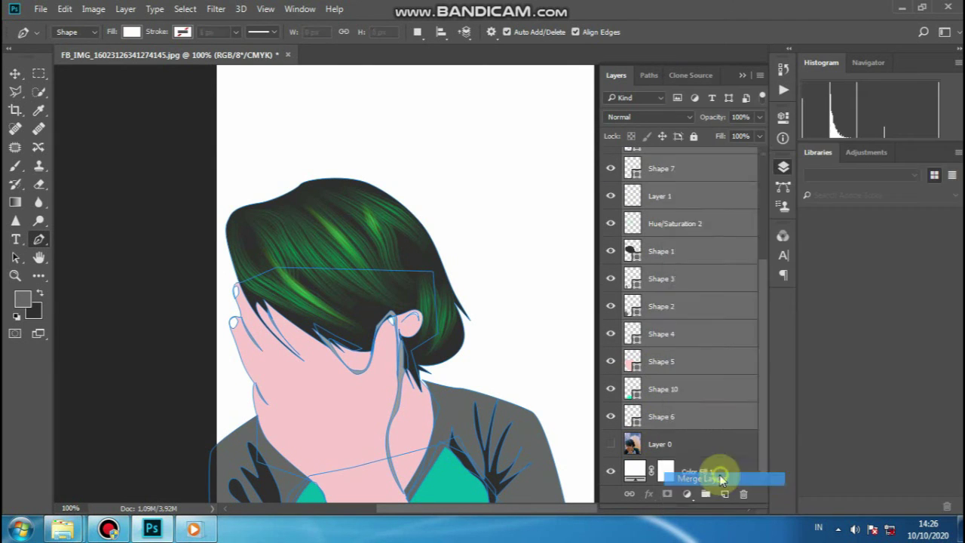
# - Add a gradient fill layer directly above Color Fill 1 with the Orange, Yellow, Orange preset and Radial style
pyautogui.click(736, 255)
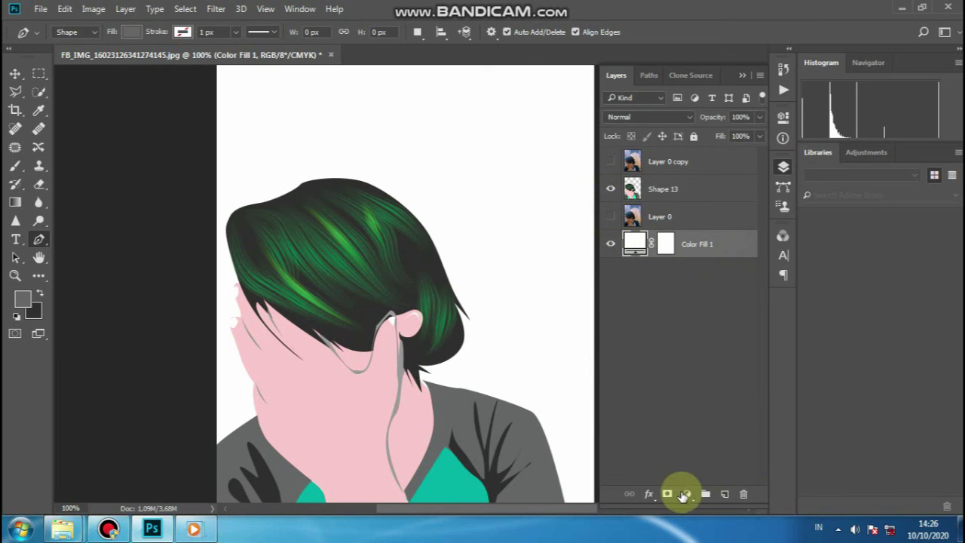
pyautogui.click(687, 494)
pyautogui.click(719, 202)
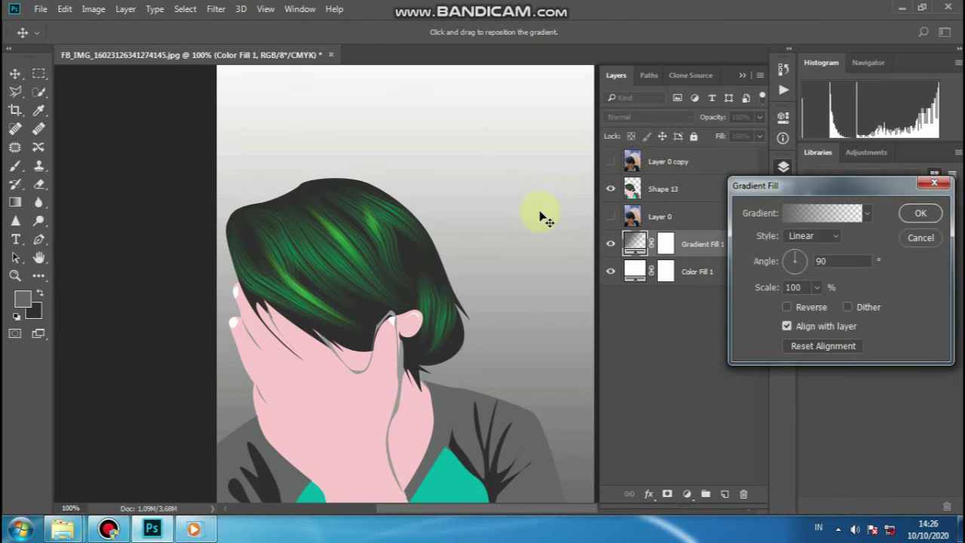
pyautogui.click(820, 217)
pyautogui.click(806, 101)
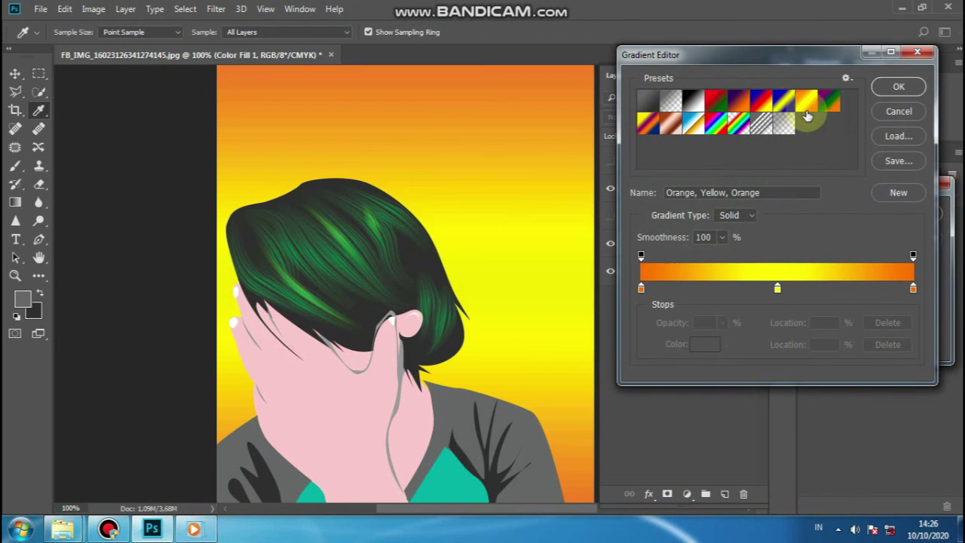
pyautogui.click(885, 86)
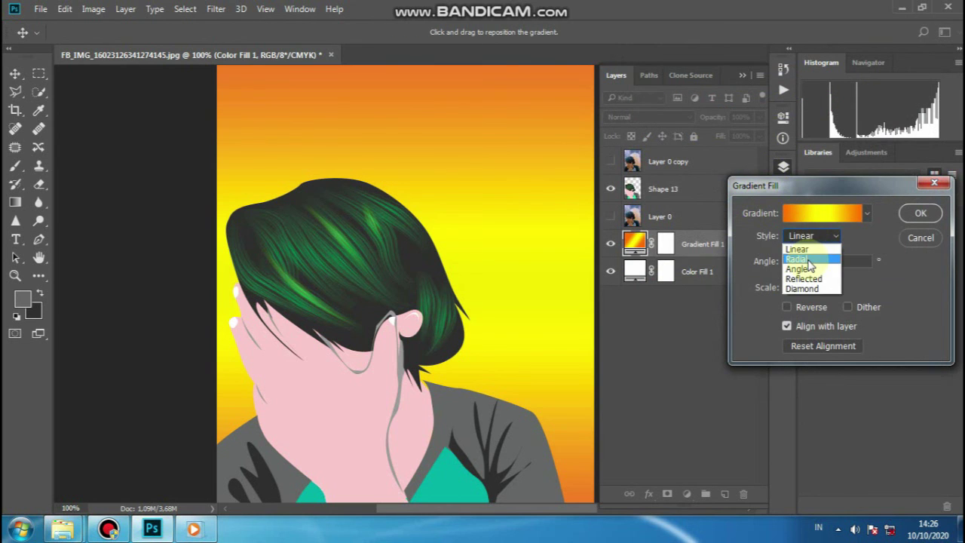
pyautogui.click(809, 260)
# - Try the Linear style on the background gradient fill and return it to Radial
pyautogui.click(838, 214)
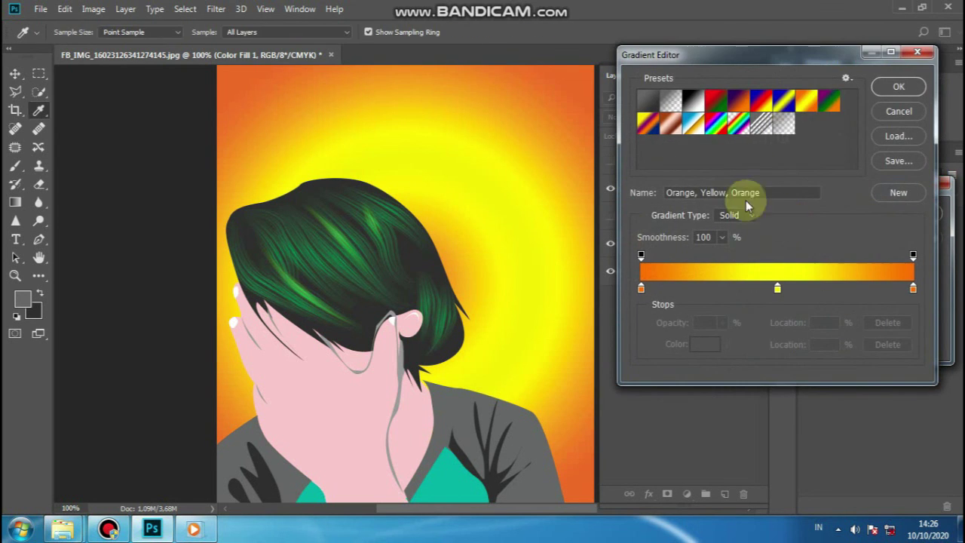
pyautogui.click(888, 89)
pyautogui.click(813, 236)
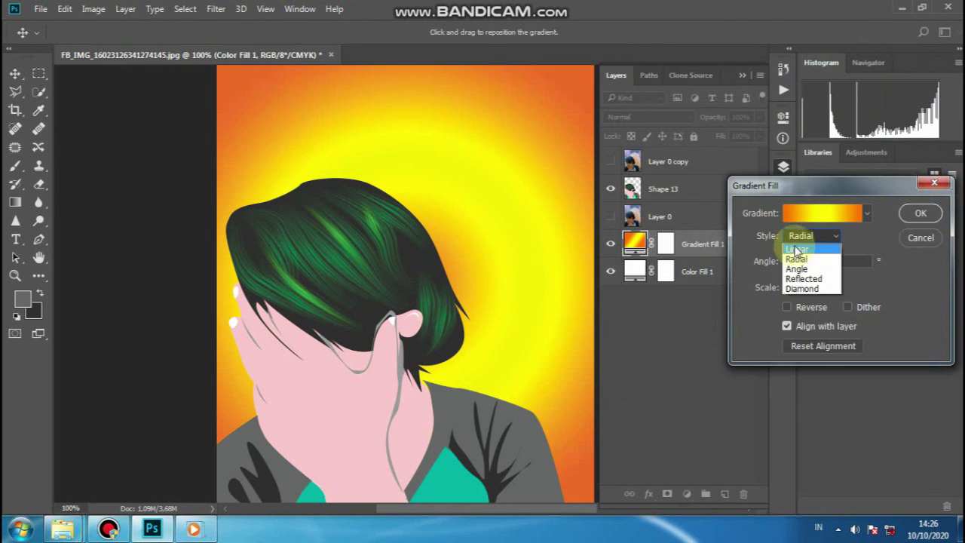
pyautogui.click(796, 245)
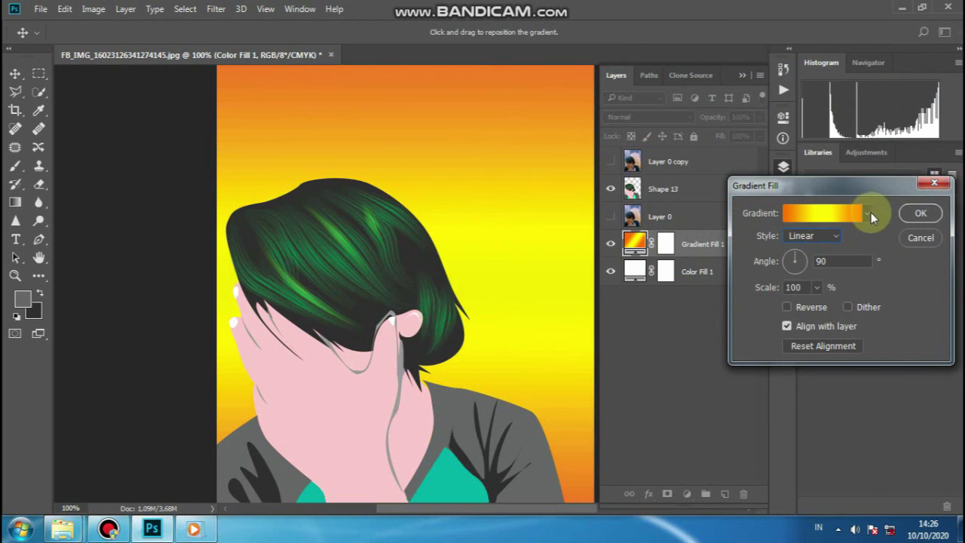
pyautogui.click(813, 236)
pyautogui.click(799, 256)
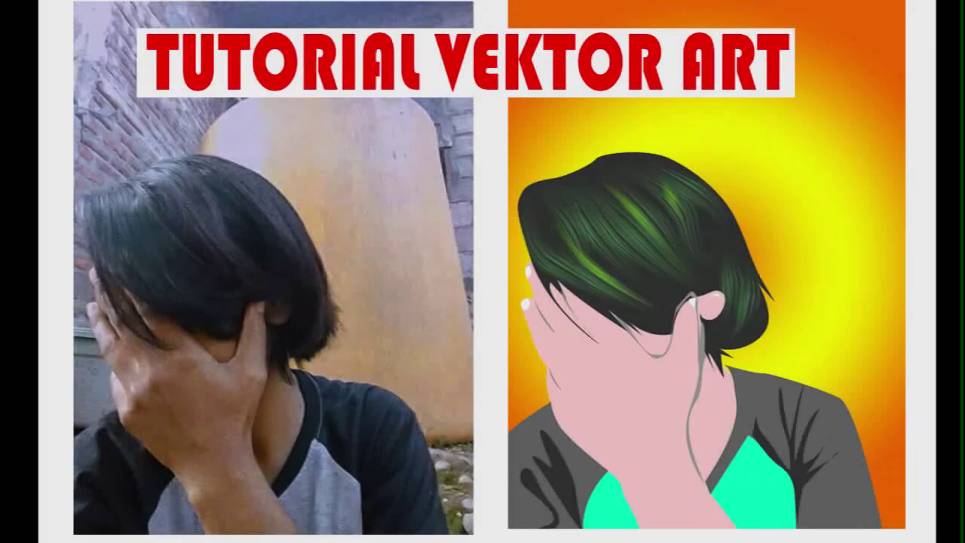